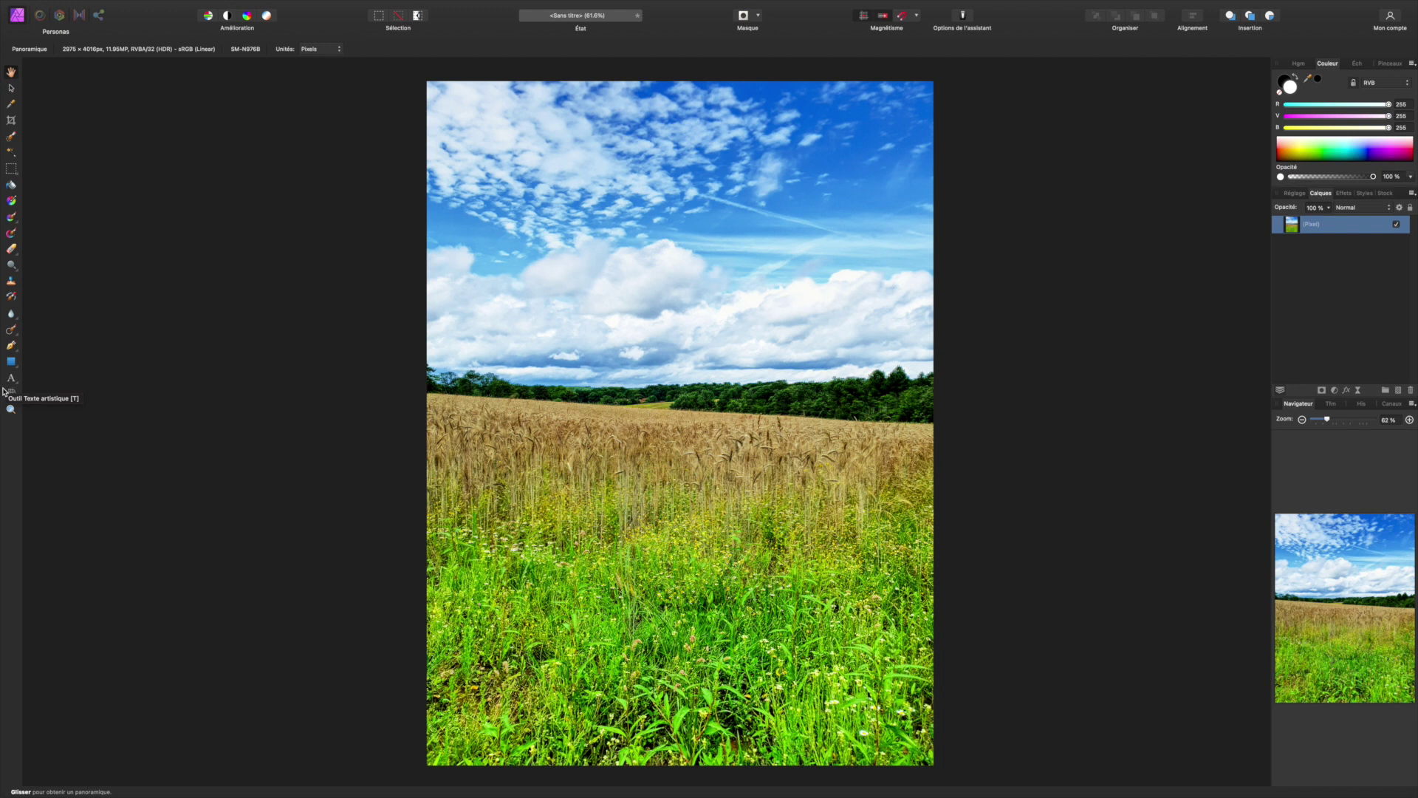
click(17, 356)
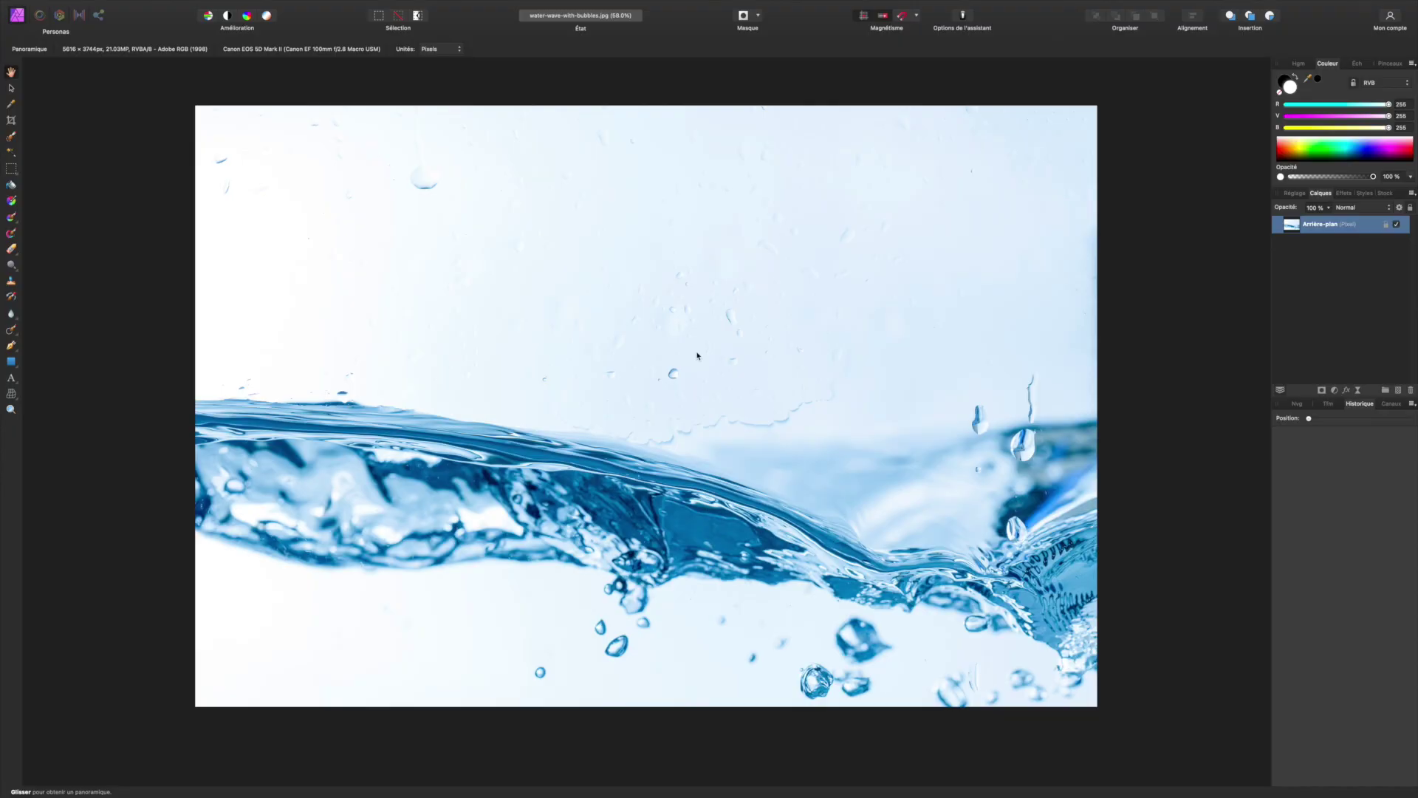
- Unlock the background layer of the water wave photo and switch to the Liquify persona
click(1387, 224)
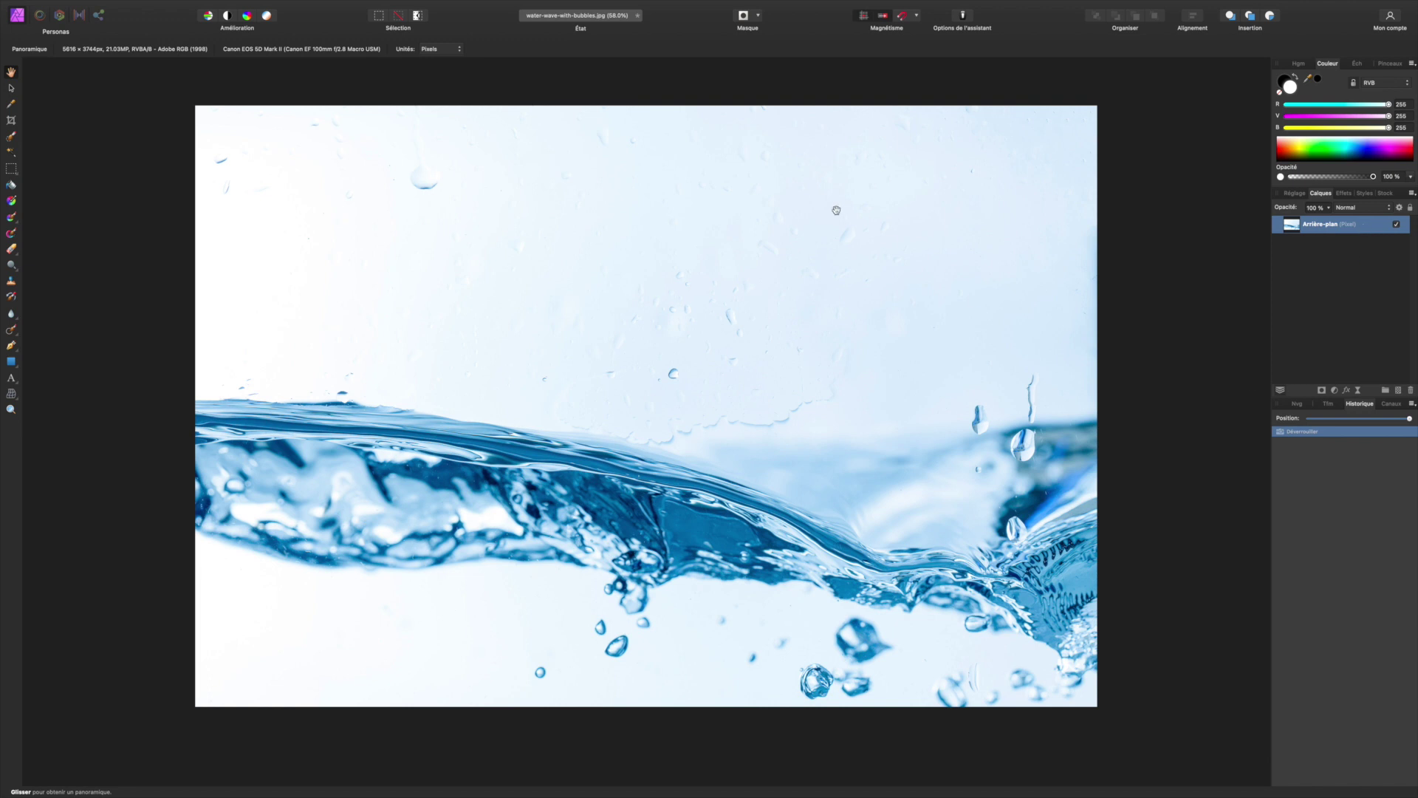
click(40, 16)
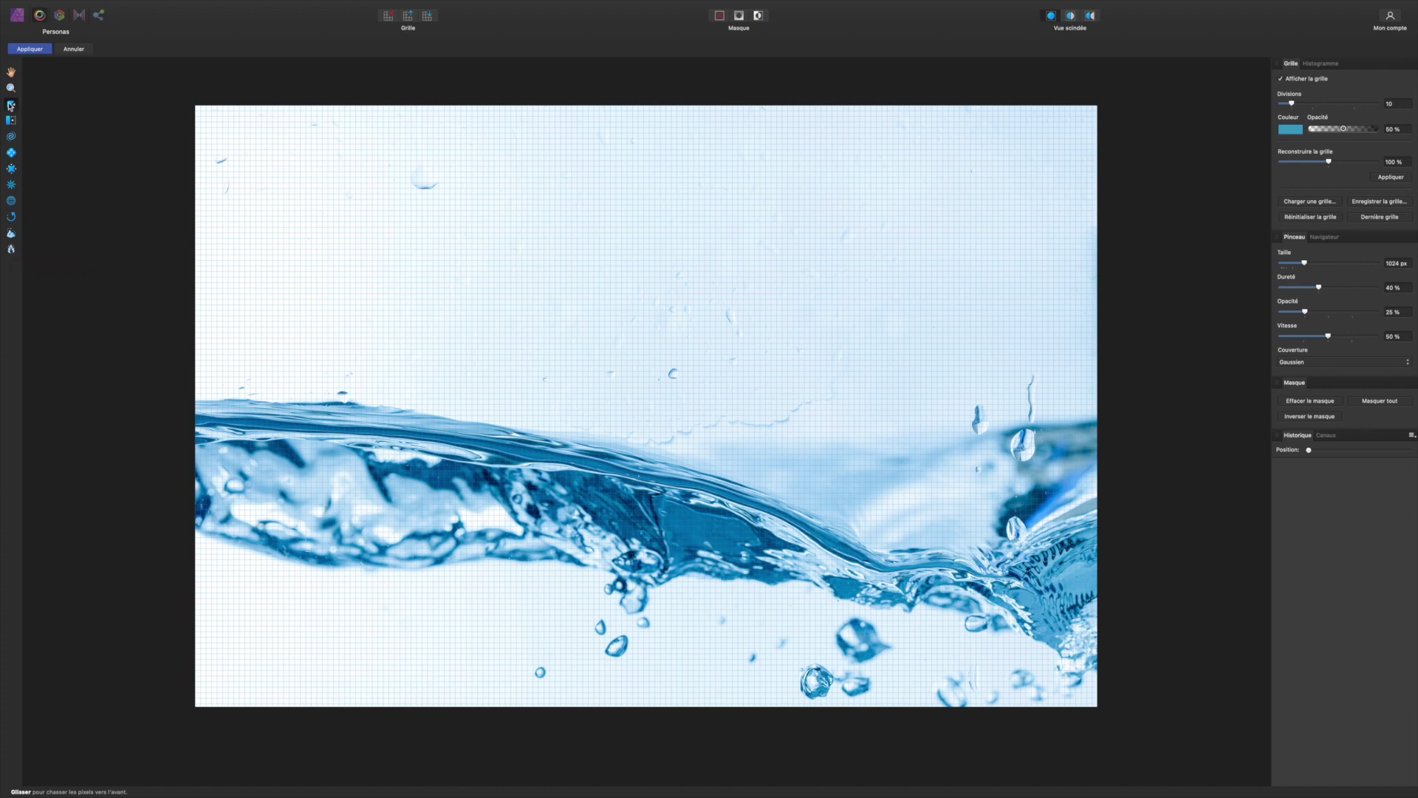
- Set the Liquify brush size to 128 px and push the pixels of the three droplets beneath the wave to reshape them
scroll(668, 373, up, 5)
drag(599, 583, 617, 92)
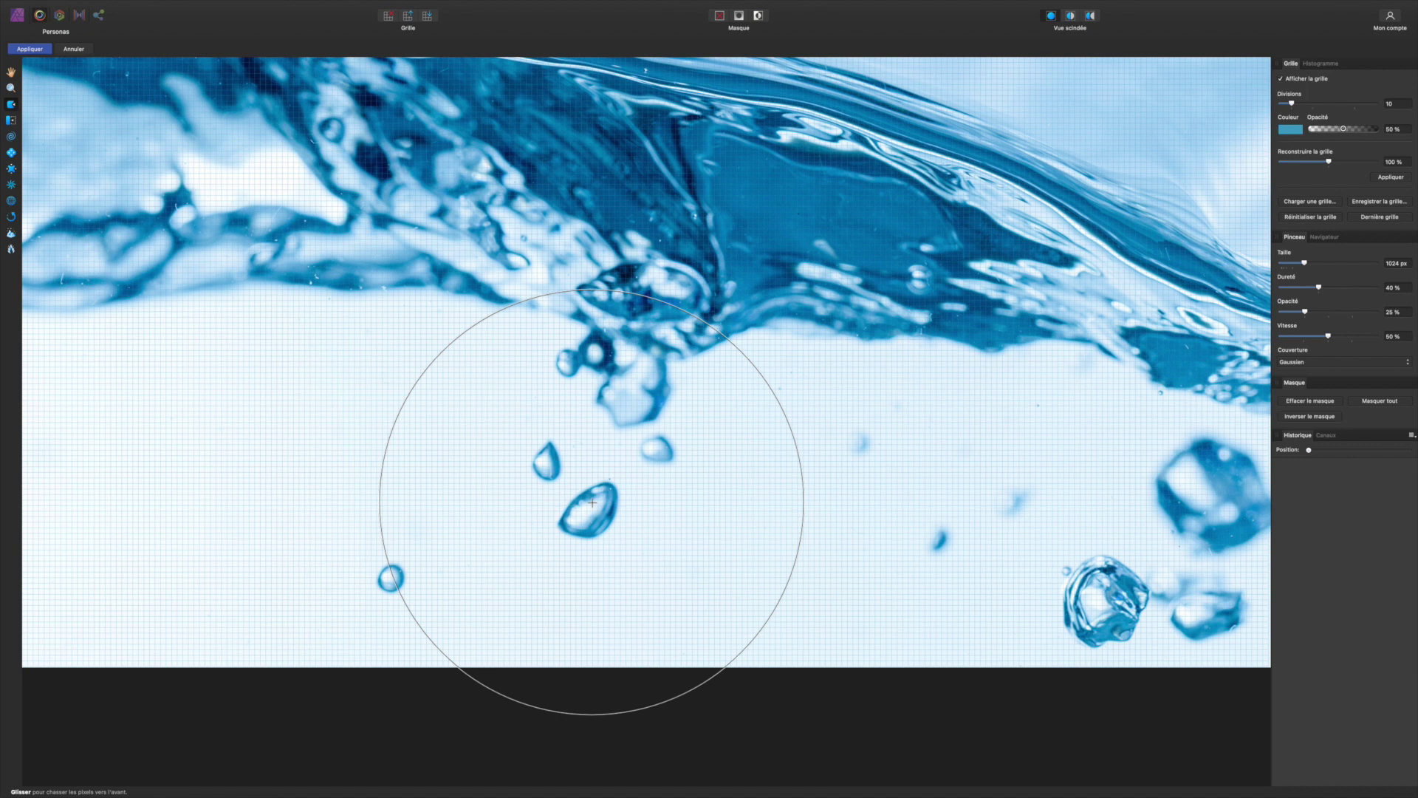
drag(1304, 263, 1284, 263)
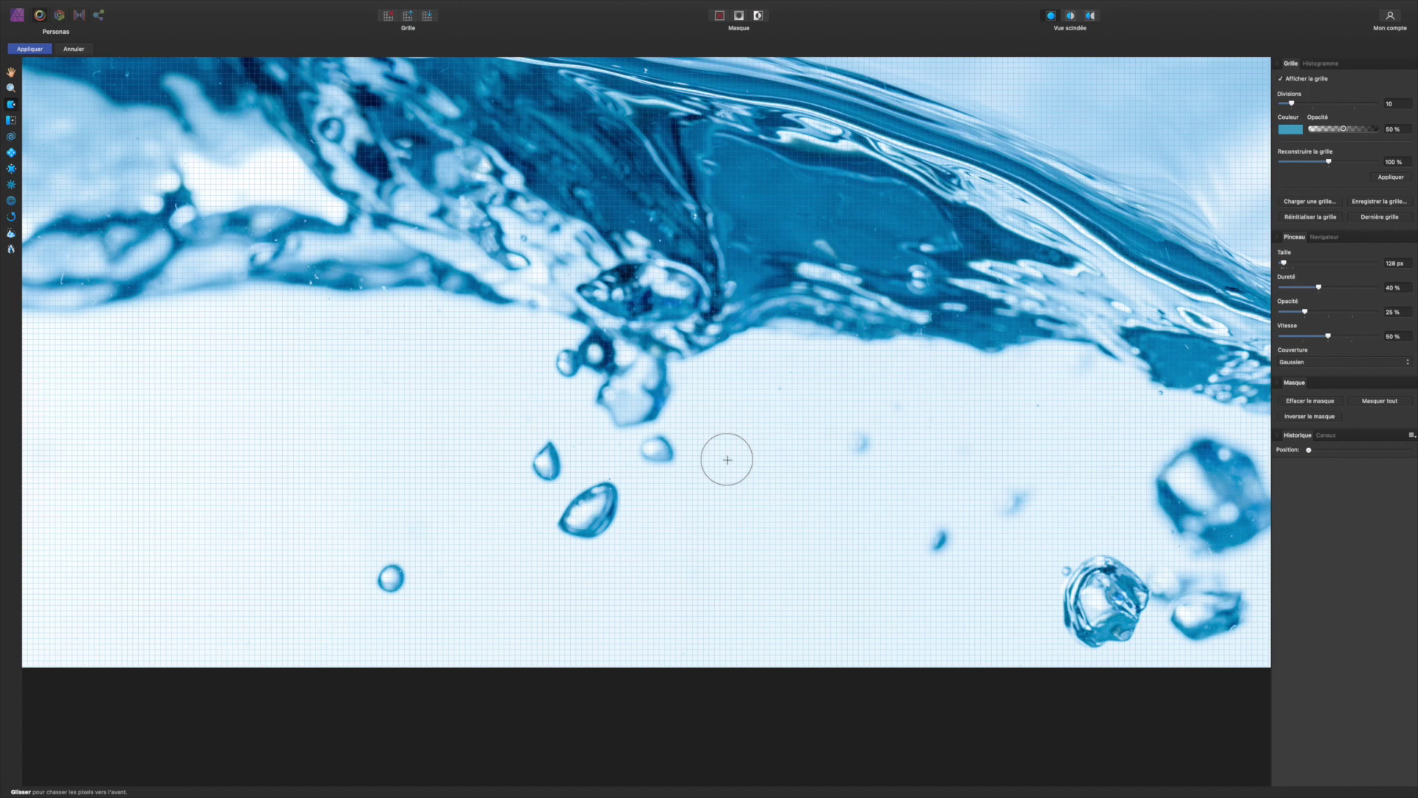
mouse_move(554, 464)
mouse_down()
mouse_move(531, 468)
mouse_move(545, 444)
mouse_up()
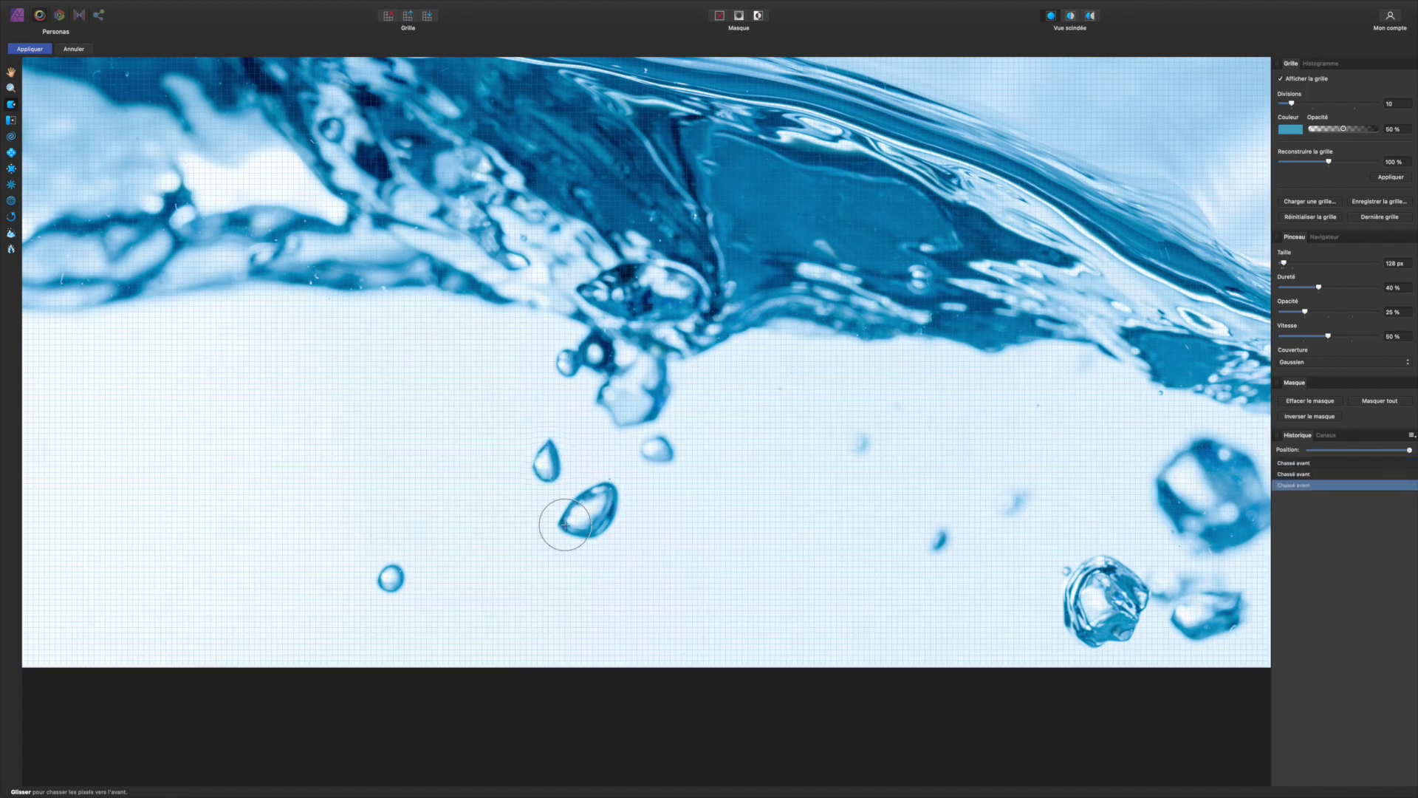
mouse_move(565, 525)
mouse_down()
mouse_move(615, 491)
mouse_move(595, 517)
mouse_up()
drag(405, 560, 400, 581)
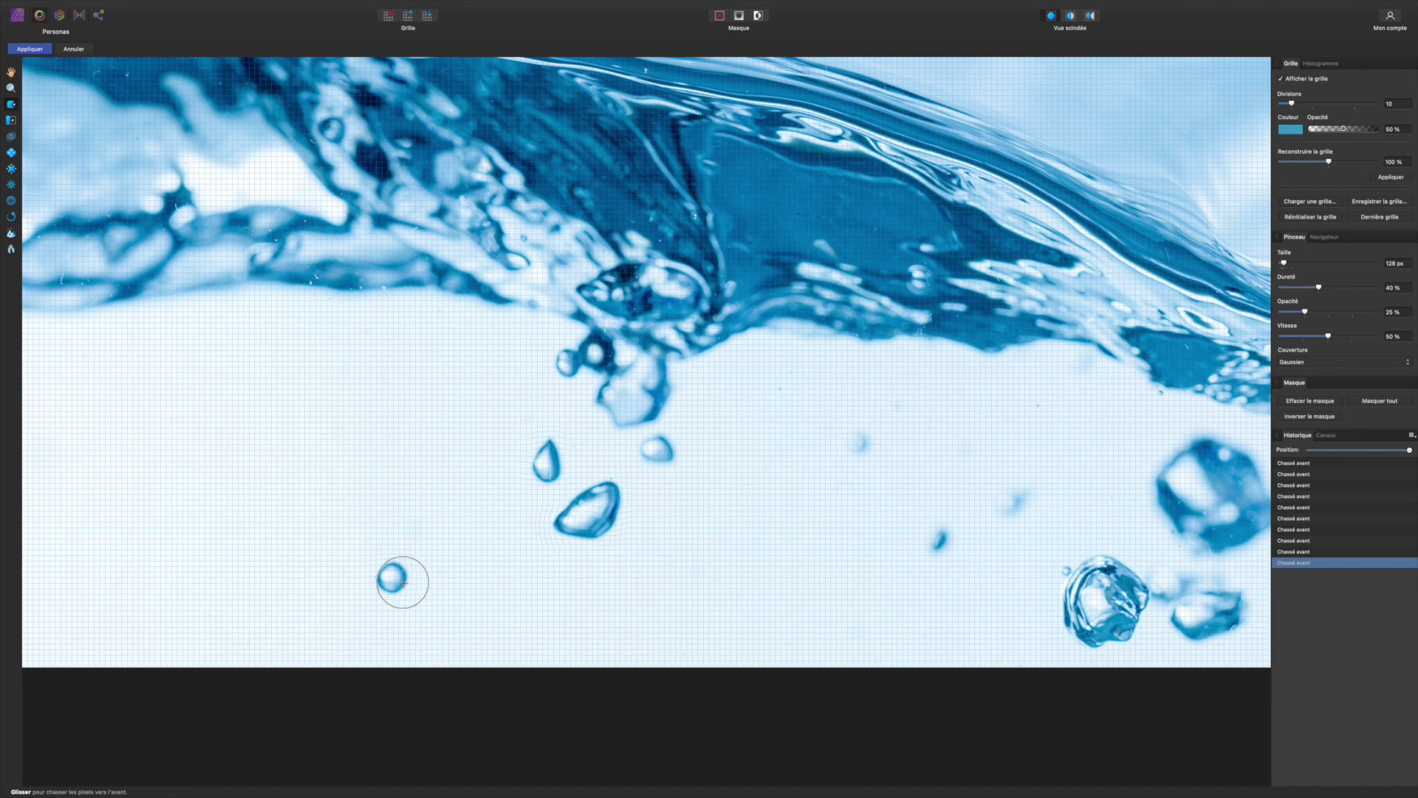
- Set the Liquify mesh to 20 divisions, 100% opacity and a violet-blue colour of hue 243, and hide the mesh
mouse_move(1408, 450)
mouse_down()
mouse_move(1357, 456)
mouse_move(1416, 454)
mouse_up()
drag(1291, 104, 1314, 104)
drag(1344, 129, 1377, 131)
click(1290, 130)
drag(1391, 218, 1316, 175)
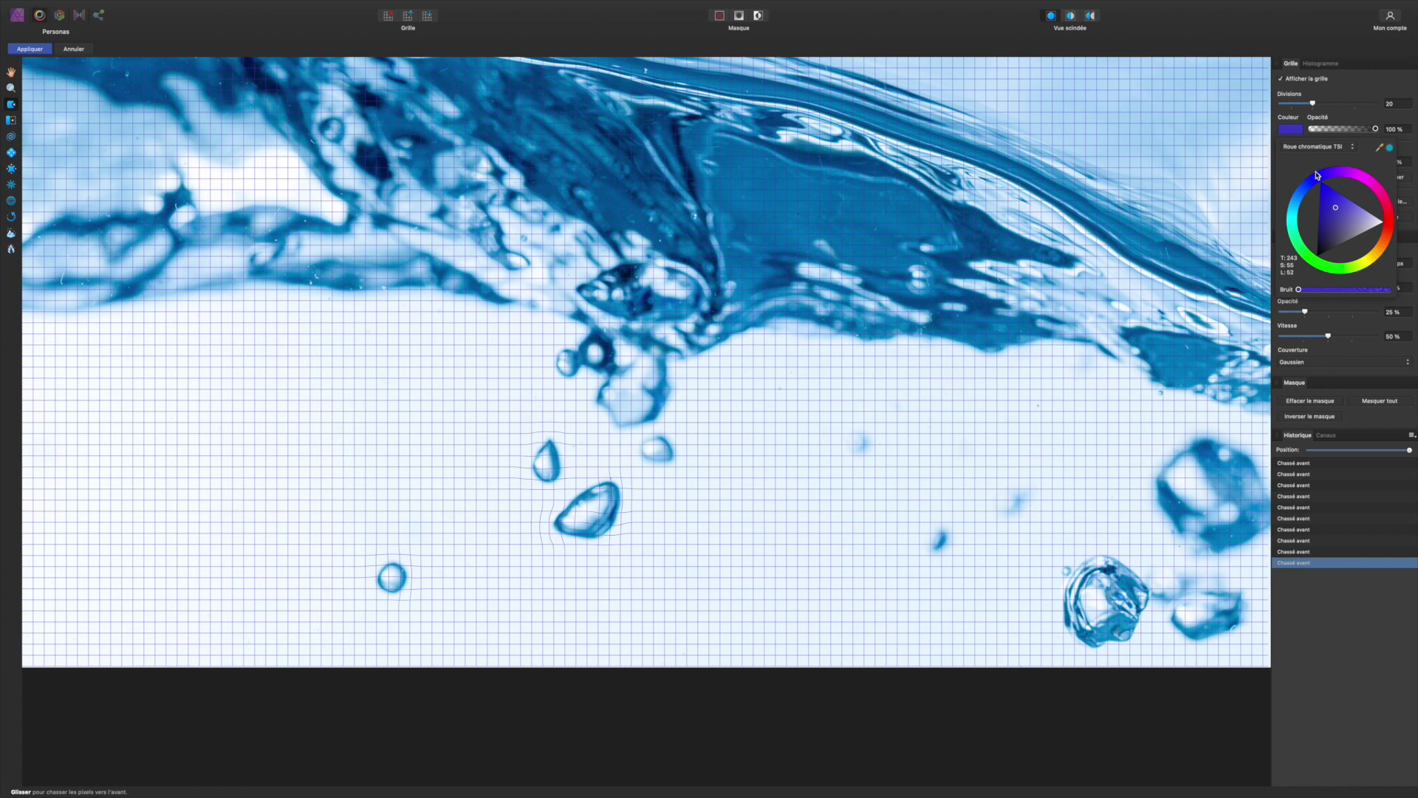
click(1298, 131)
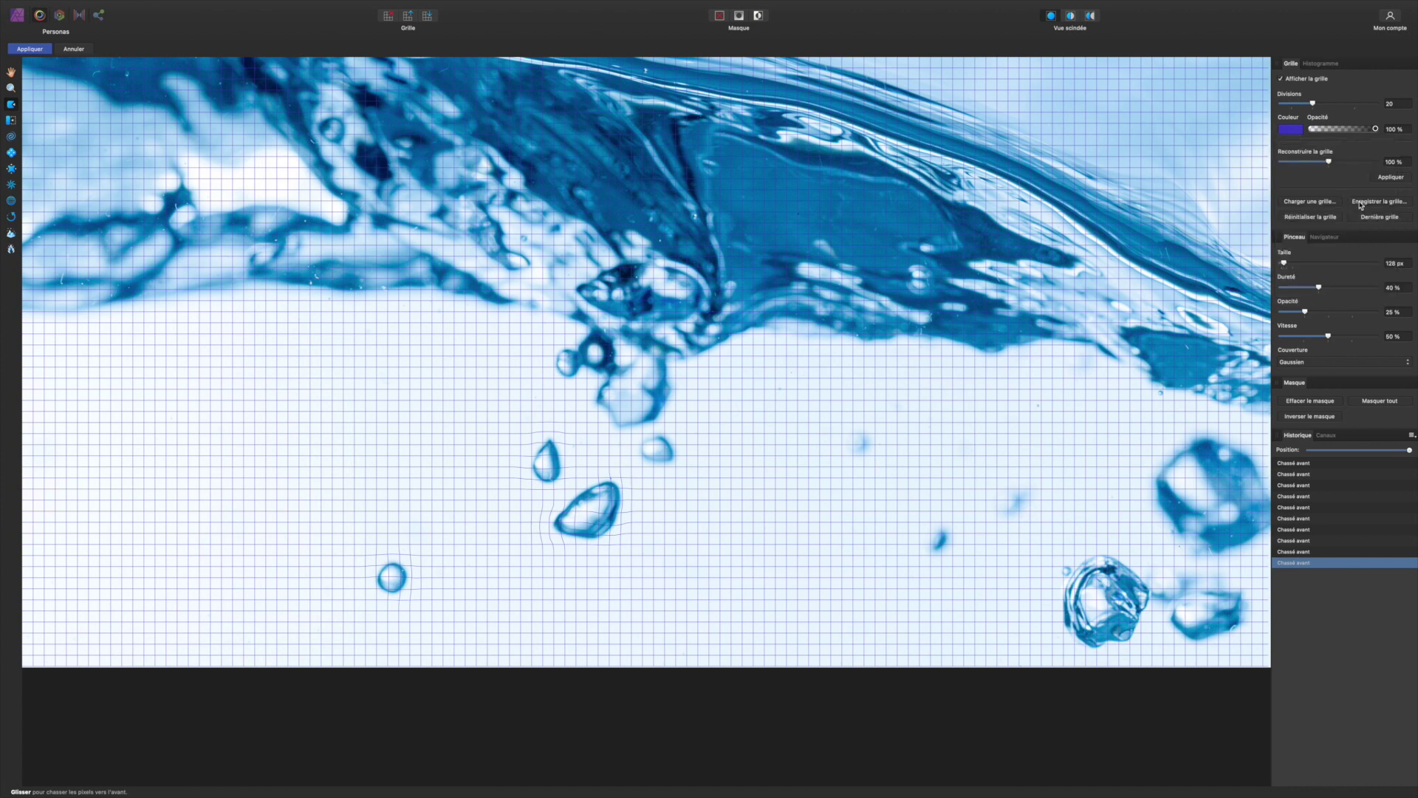
click(1282, 79)
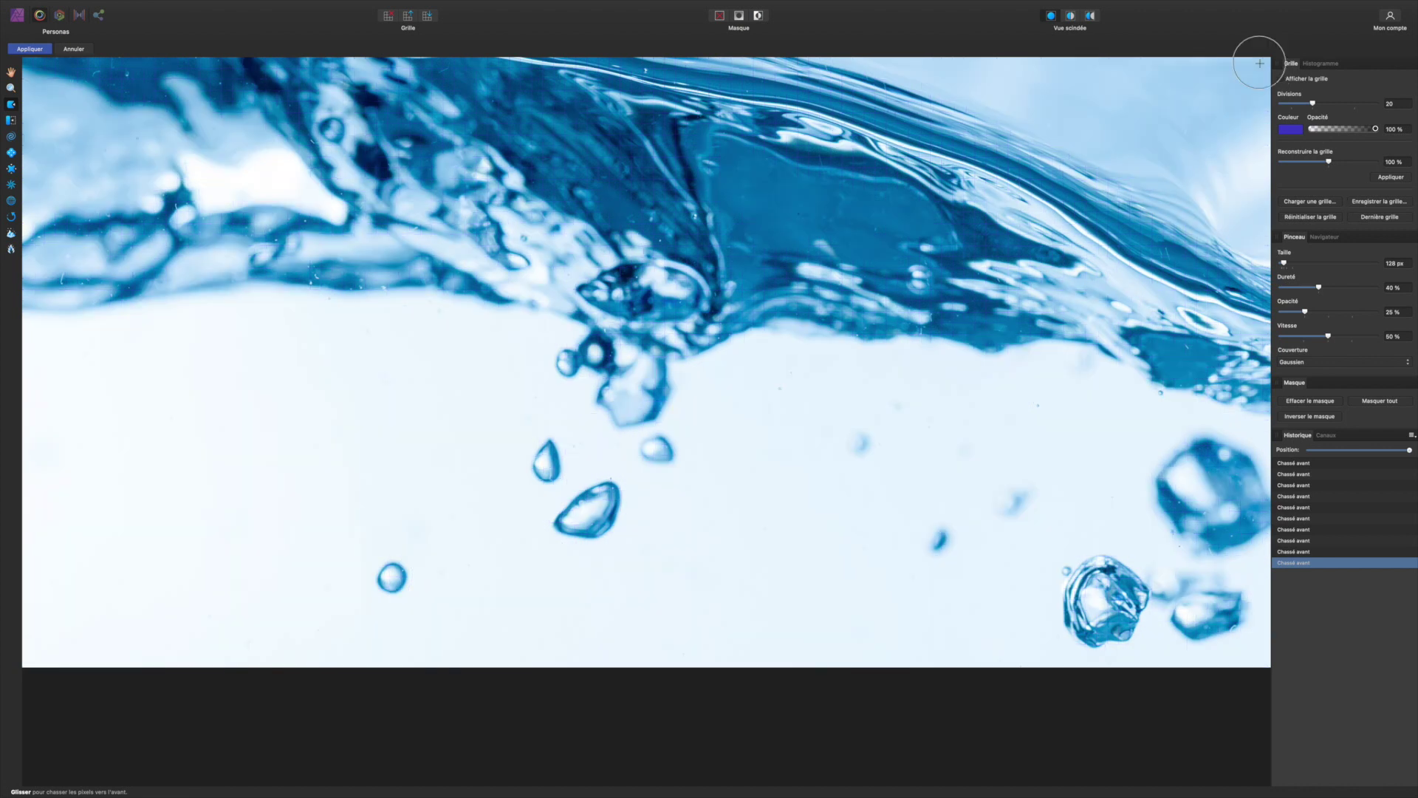
- Twirl the small teardrop-shaped droplet below the wave several times with the Liquify Twirl tool
click(11, 139)
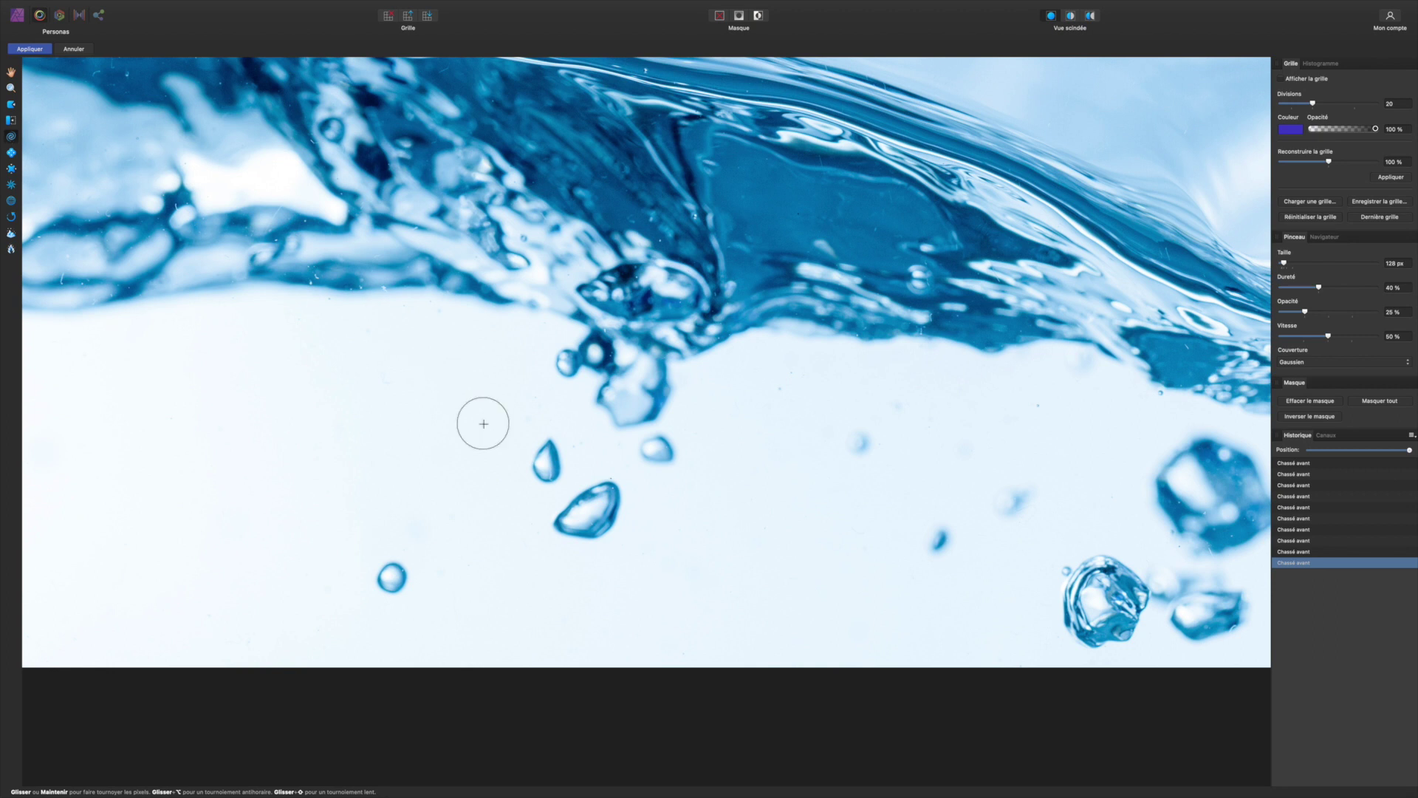
click(543, 463)
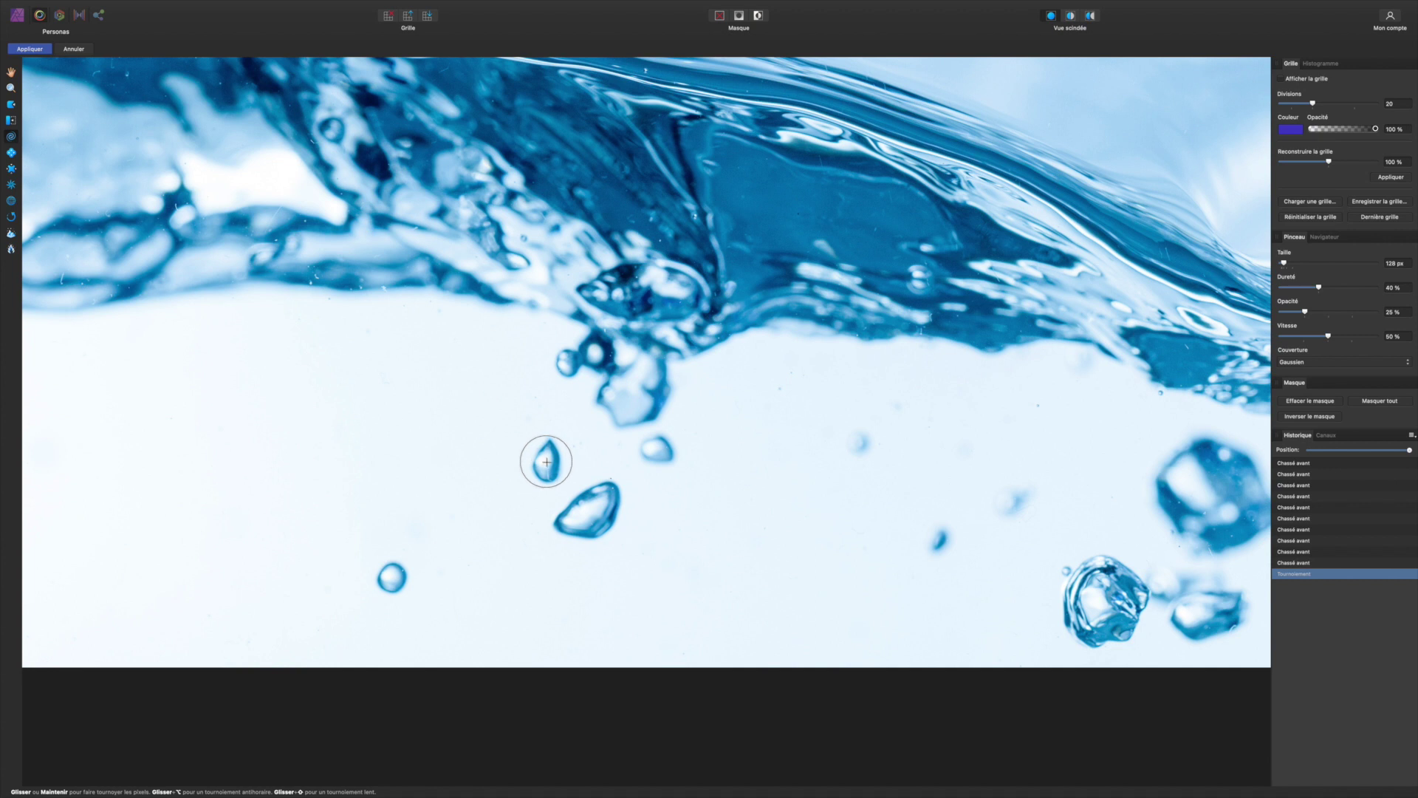
click(547, 461)
click(548, 462)
click(547, 461)
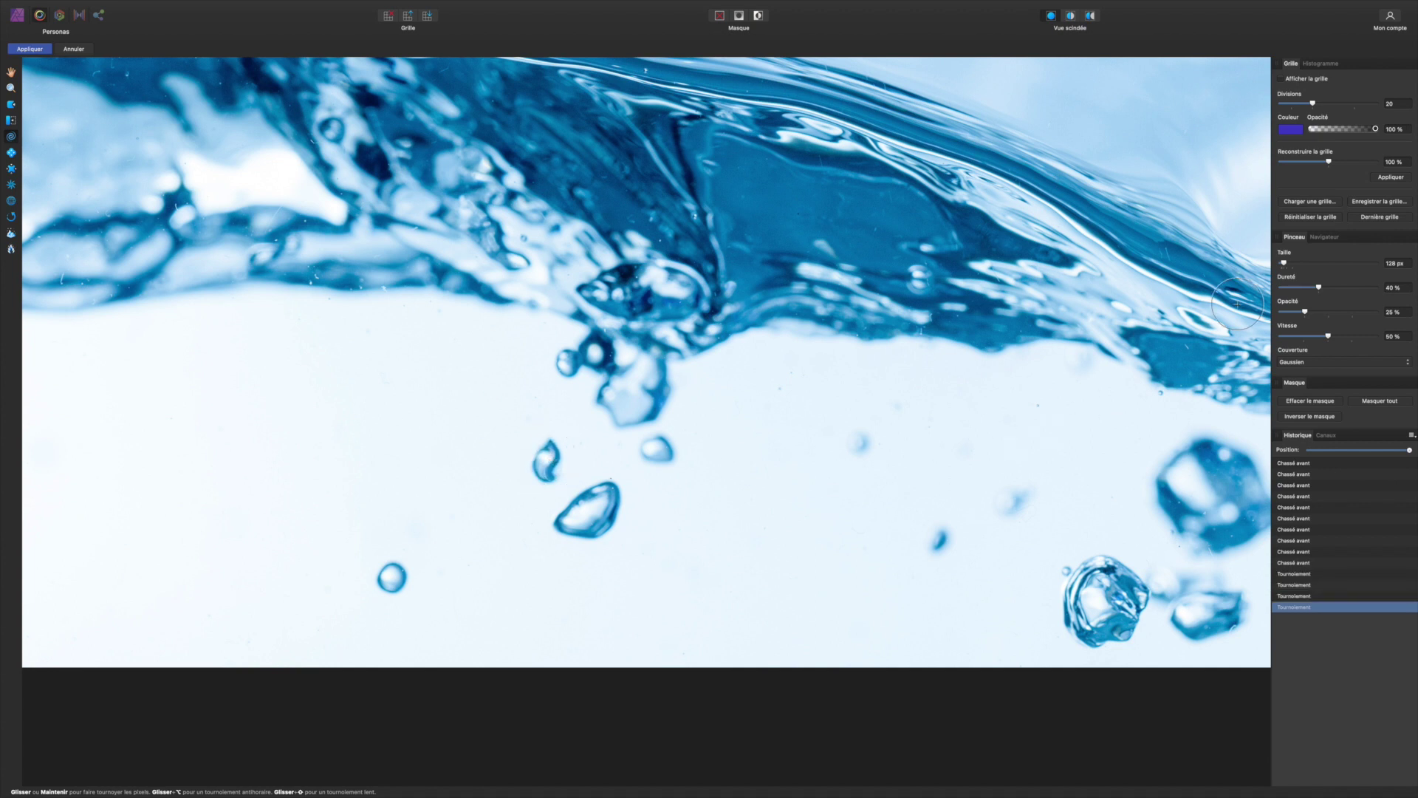
- Twirl the droplets below the wave with a 256 px brush at 93% speed, and apply the Liquify changes
drag(1329, 336, 1369, 336)
click(1286, 263)
click(593, 523)
click(388, 576)
click(393, 577)
click(393, 578)
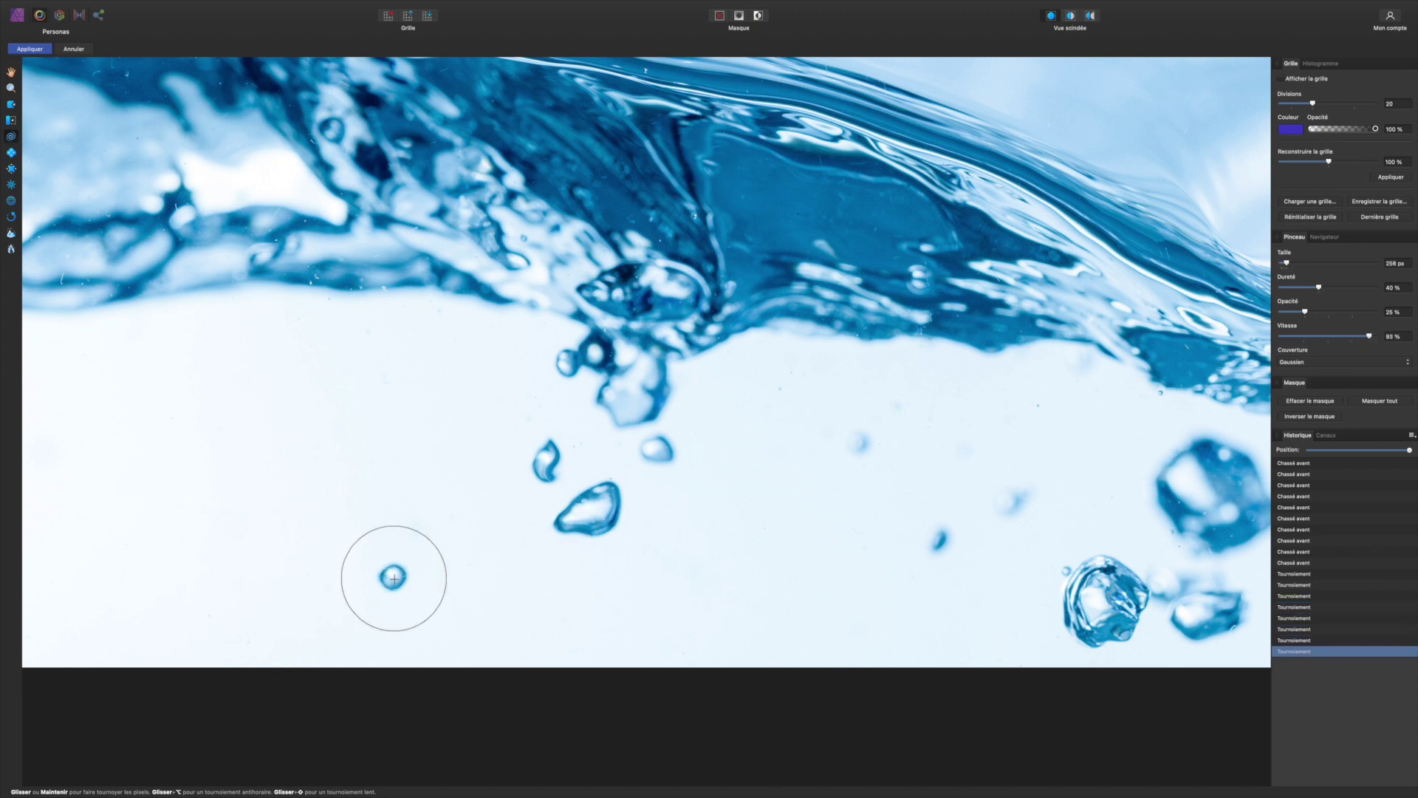
click(936, 541)
click(858, 445)
click(659, 449)
click(548, 461)
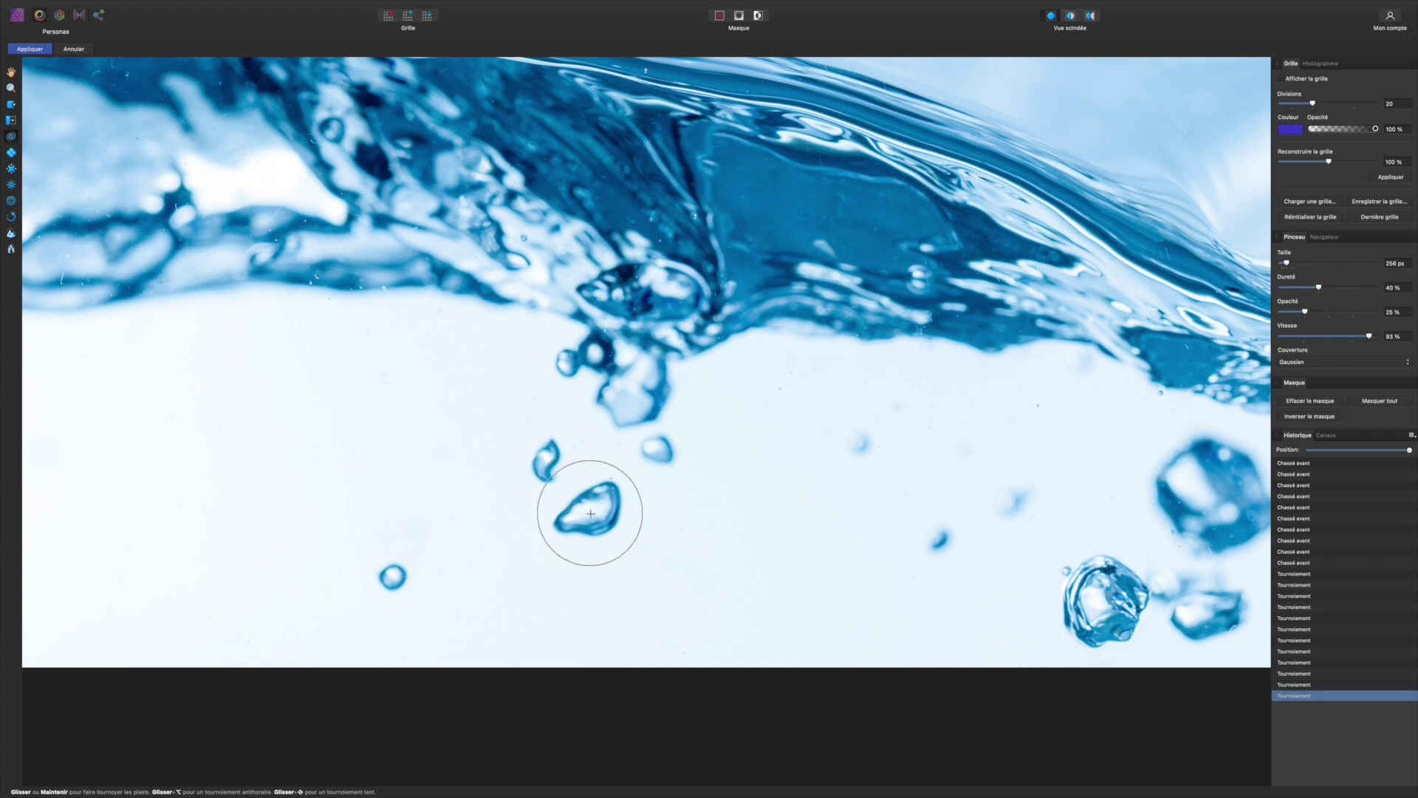
click(591, 512)
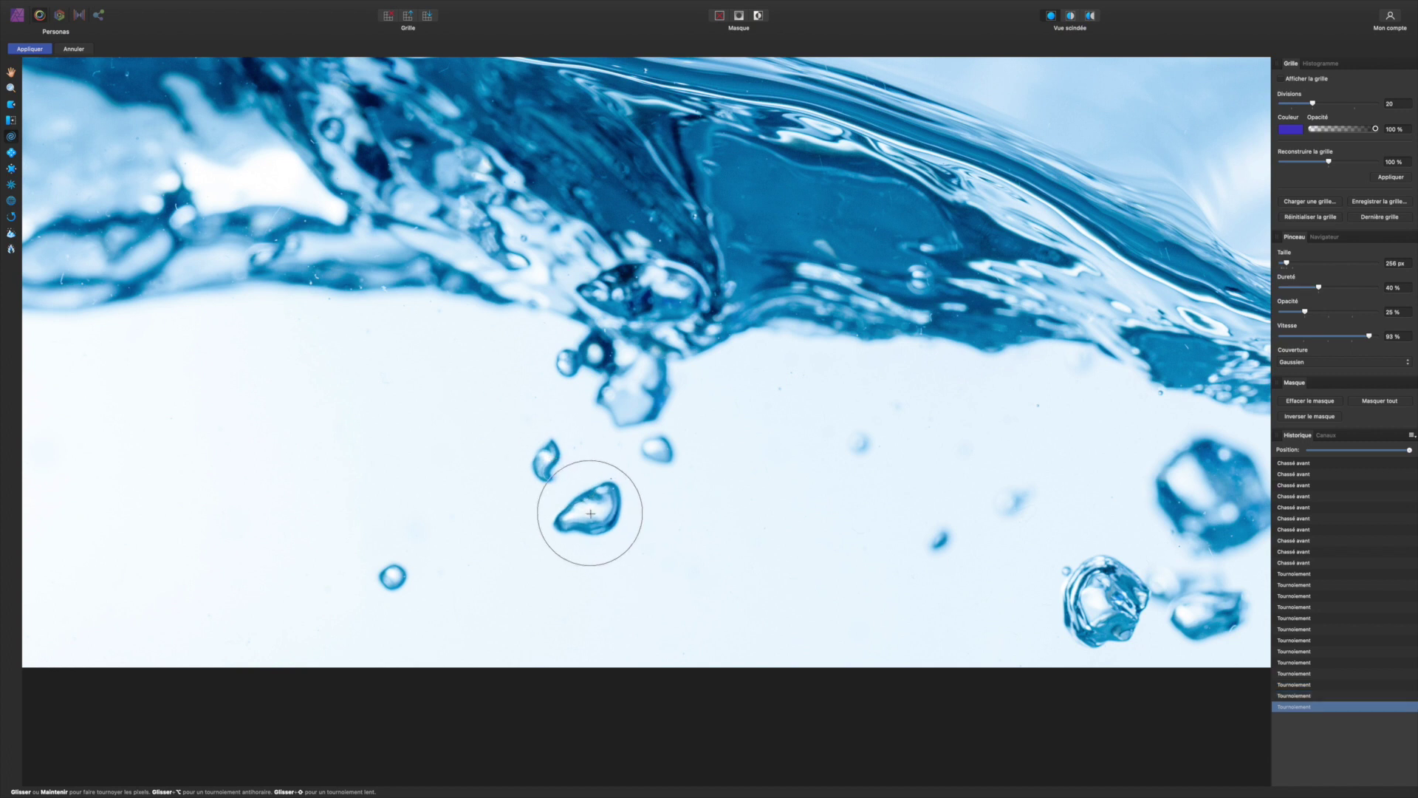
click(31, 49)
scroll(428, 148, up, 1)
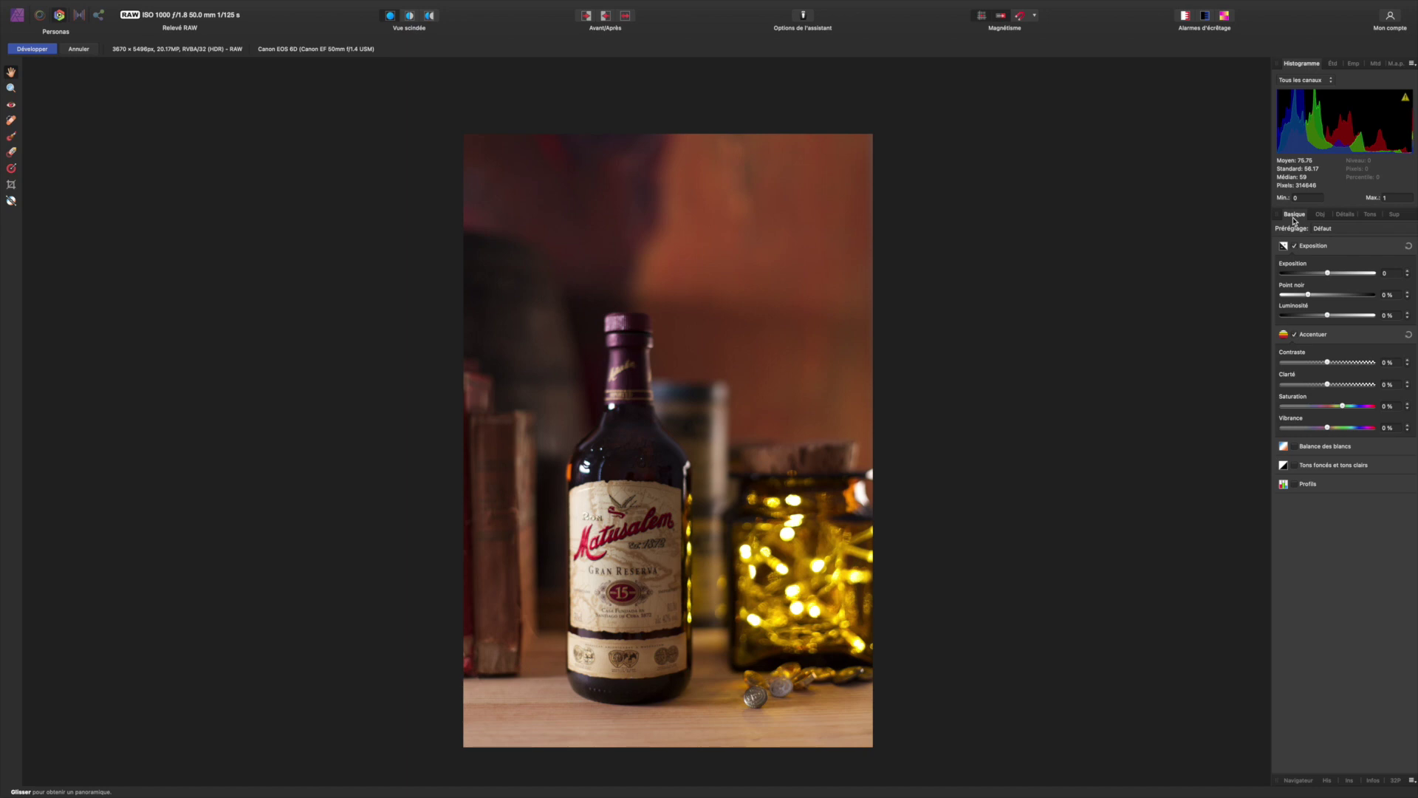
- Try raising the bottle photo's exposure to 1.778, reset it, and try the shadow and highlight adjustments
mouse_move(1335, 275)
mouse_down()
mouse_move(1350, 276)
mouse_move(1308, 277)
mouse_move(1348, 278)
mouse_up()
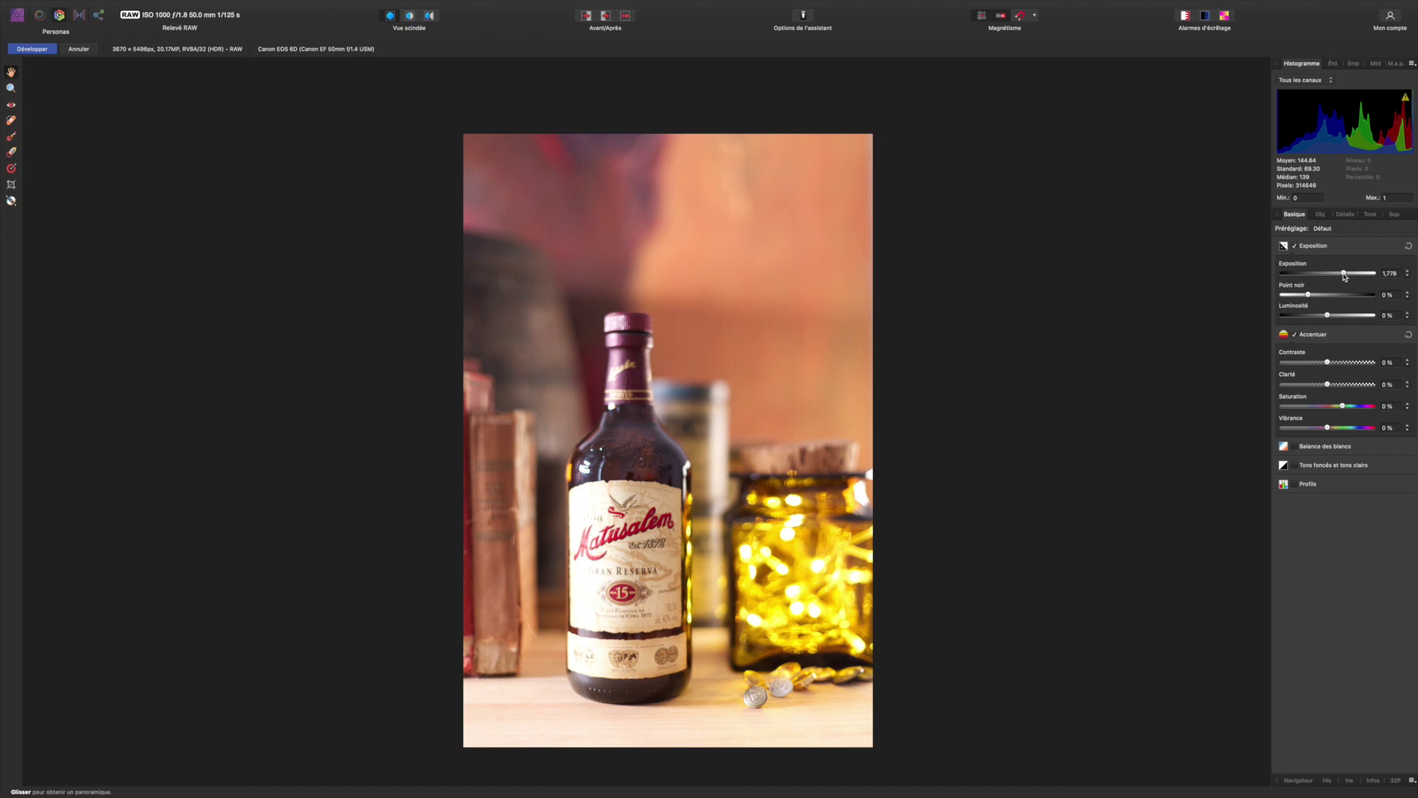
double_click(1347, 276)
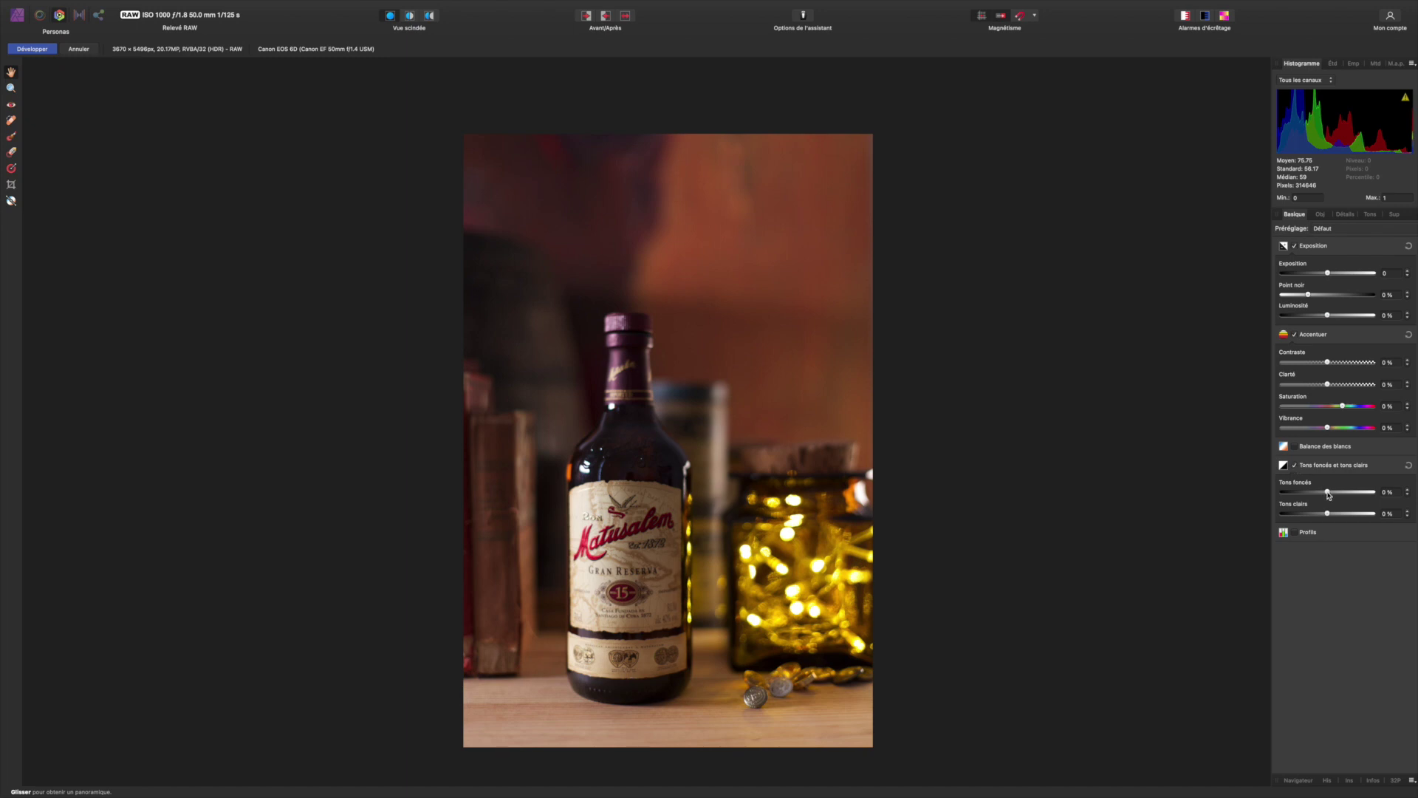
mouse_move(1329, 495)
mouse_down()
mouse_move(1281, 496)
mouse_move(1354, 516)
mouse_move(1326, 516)
mouse_move(1328, 494)
mouse_move(1328, 517)
mouse_up()
- Set the saturation to 30% and vibrance to 32%, and enable white balance with temperature 3012 K and tint 5%
mouse_move(1344, 406)
mouse_down()
mouse_move(1360, 407)
mouse_move(1357, 428)
mouse_up()
click(1296, 447)
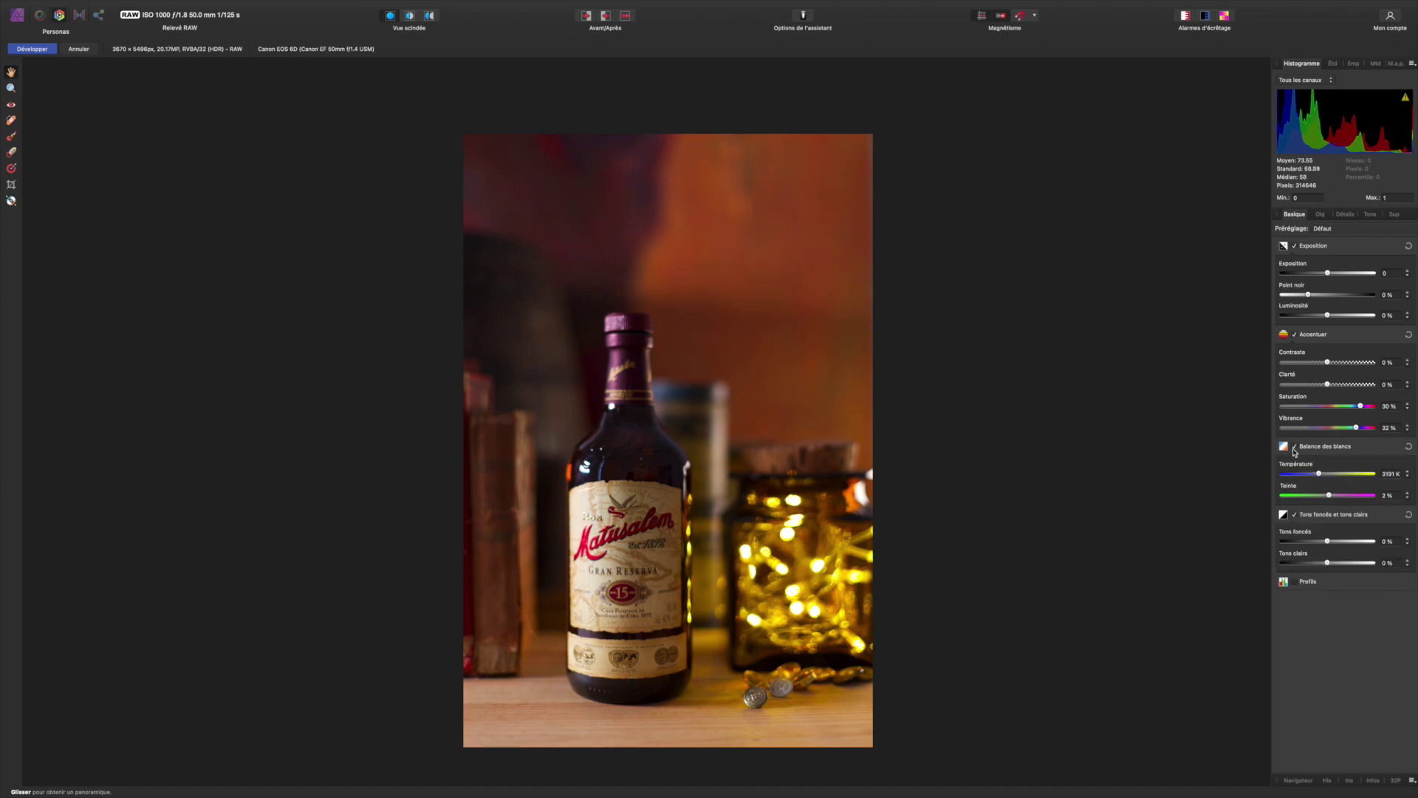
drag(1319, 474, 1306, 474)
drag(1329, 495, 1316, 476)
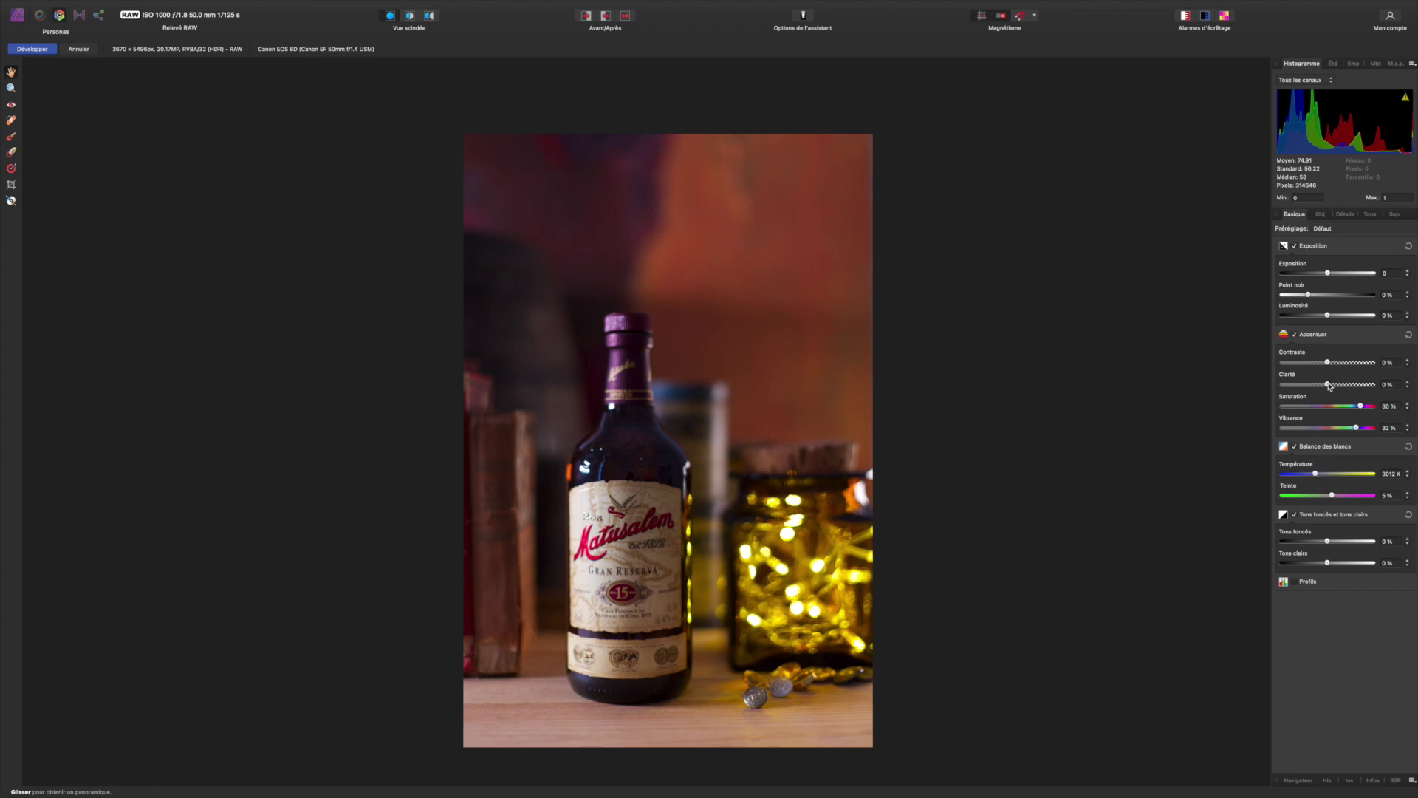
- Set the bottle photo's clarity to 19% and brightness to 4%, and raise its black point slightly
mouse_move(1329, 385)
mouse_down()
mouse_move(1376, 387)
mouse_move(1339, 390)
mouse_up()
drag(1328, 316, 1336, 319)
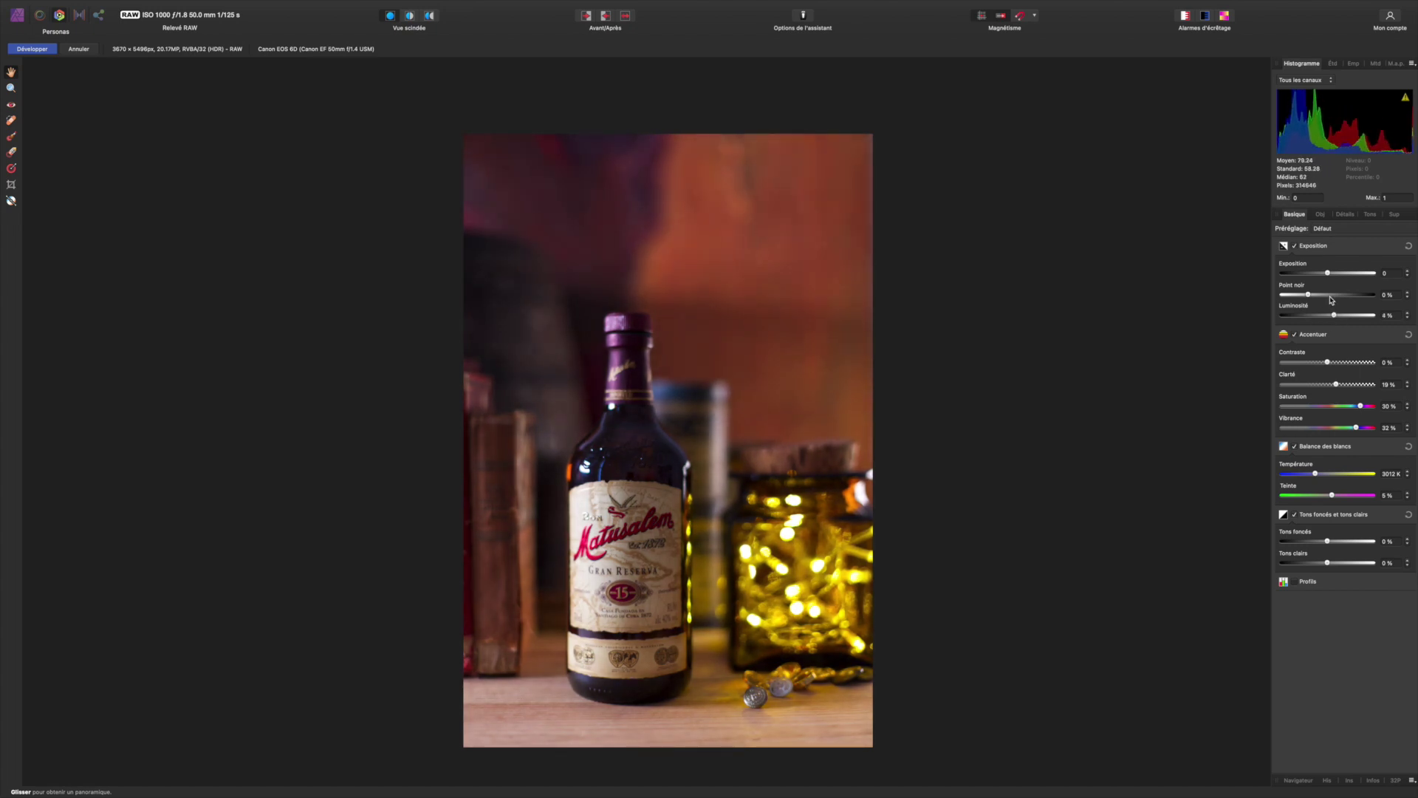
drag(1310, 297, 1319, 298)
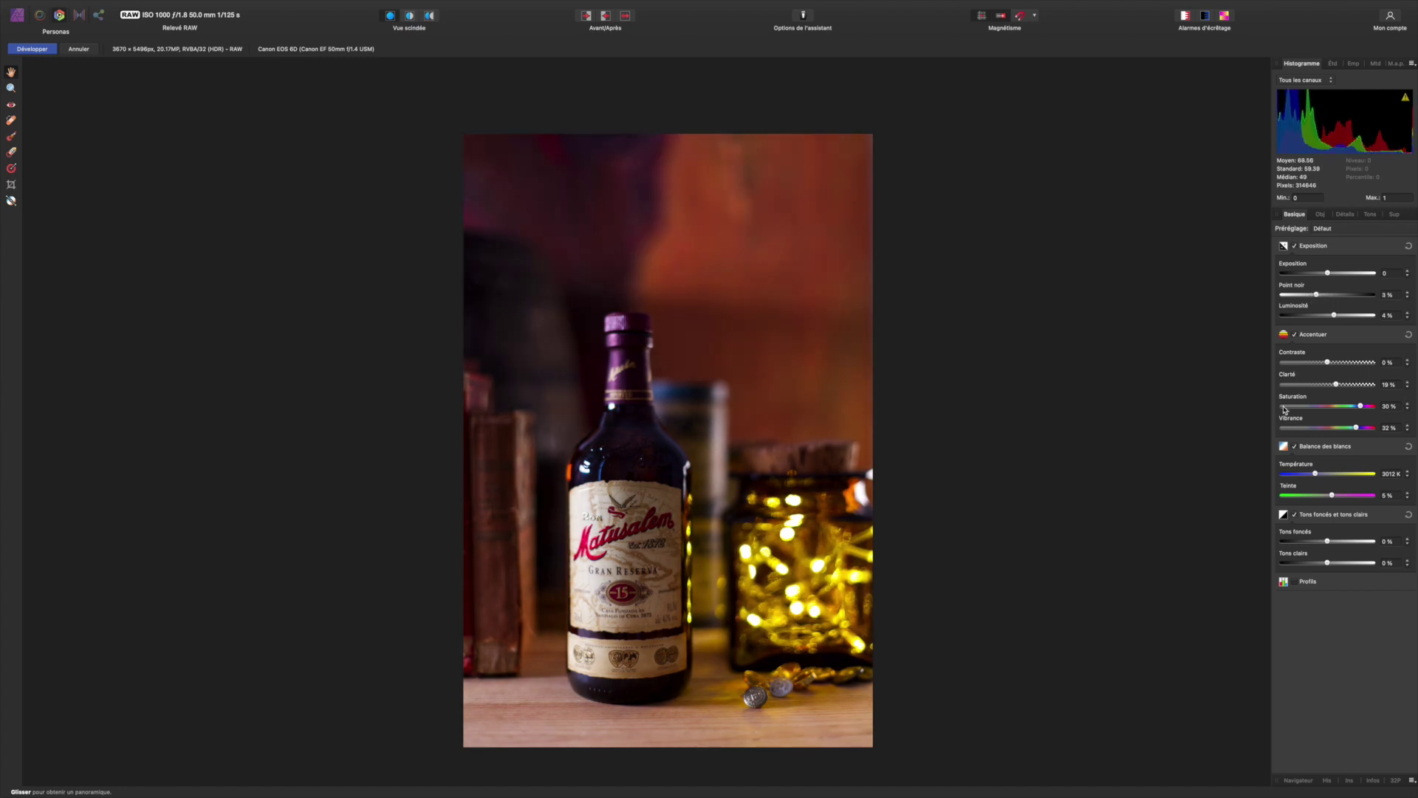
- Enable the output profile, keep it on sRGB IEC61966-2.1, and develop the RAW photo
click(1295, 581)
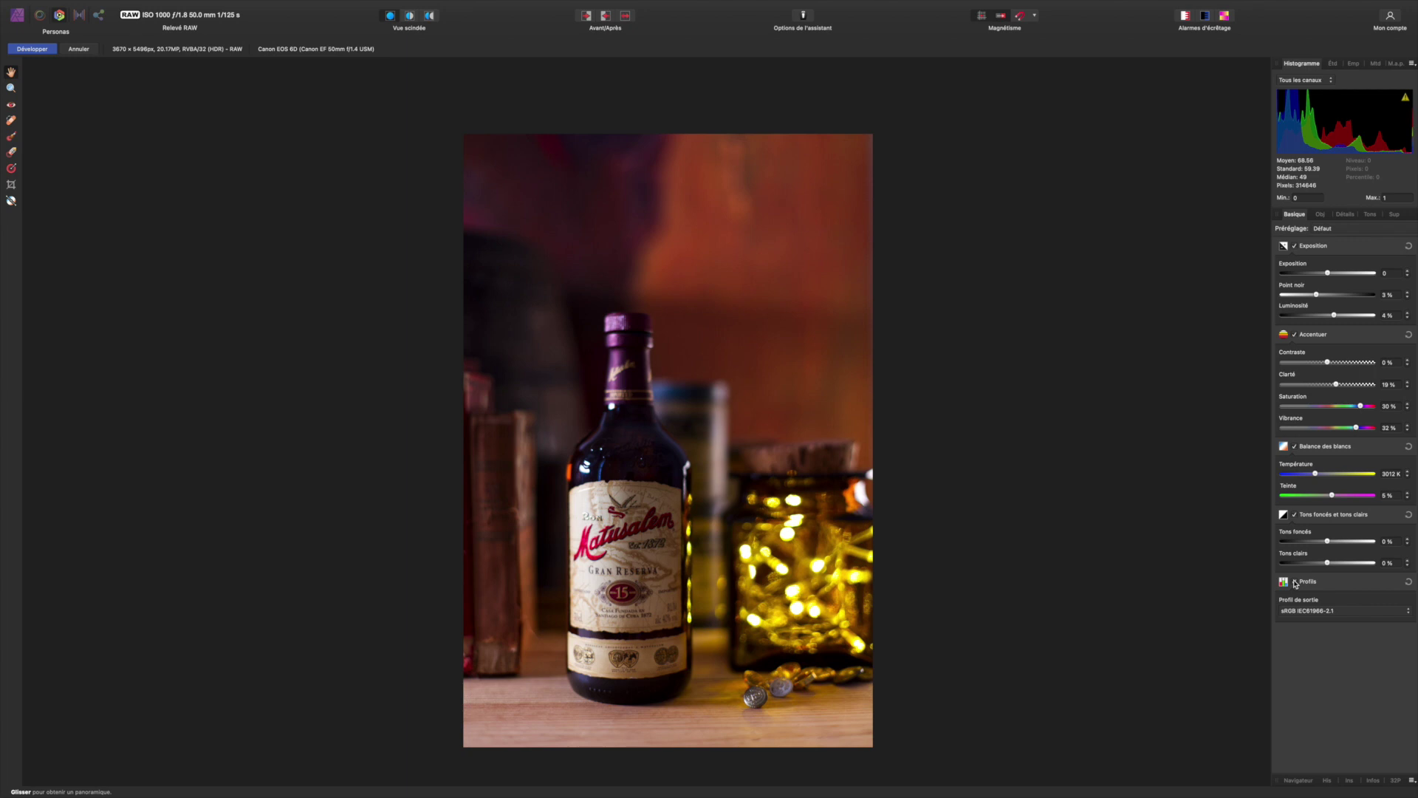
click(1332, 611)
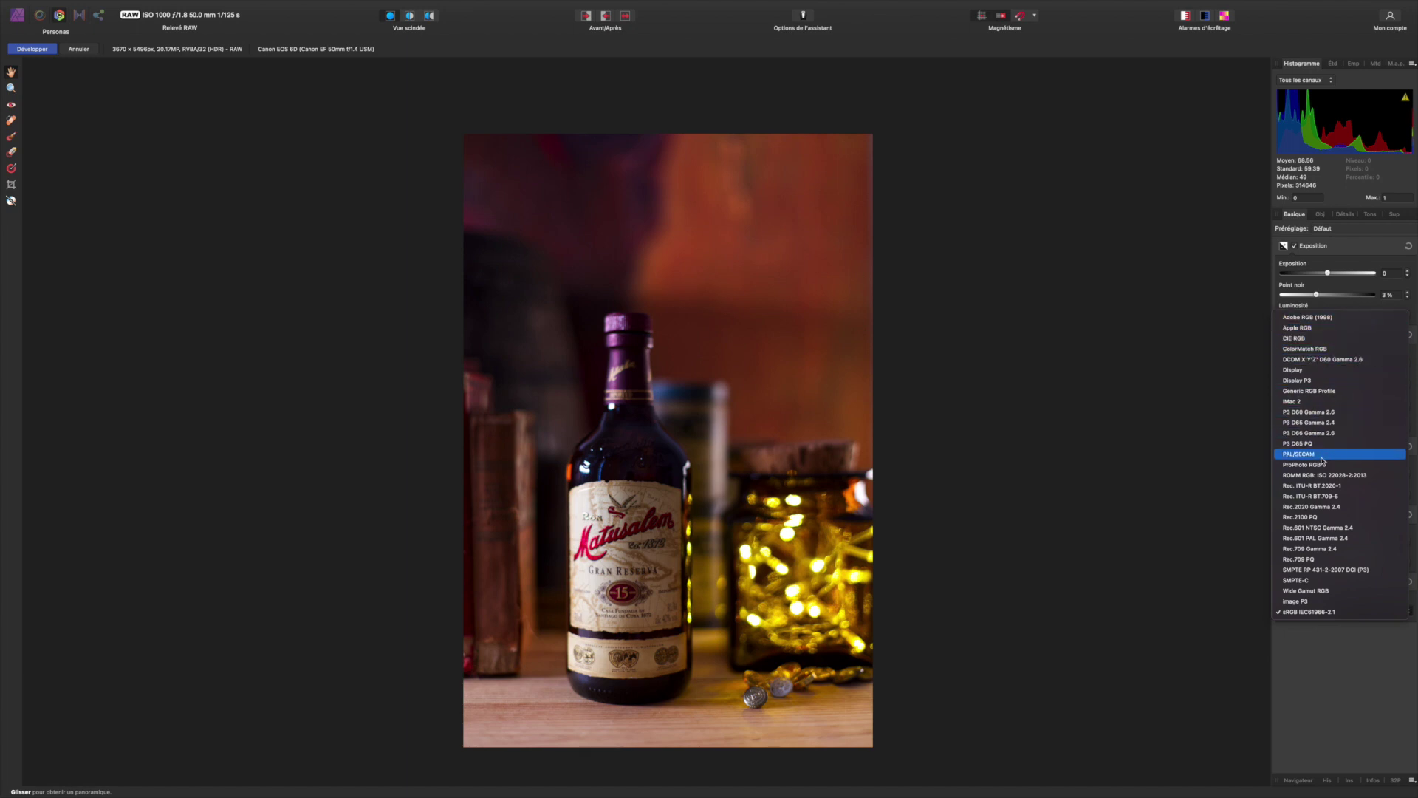
click(966, 465)
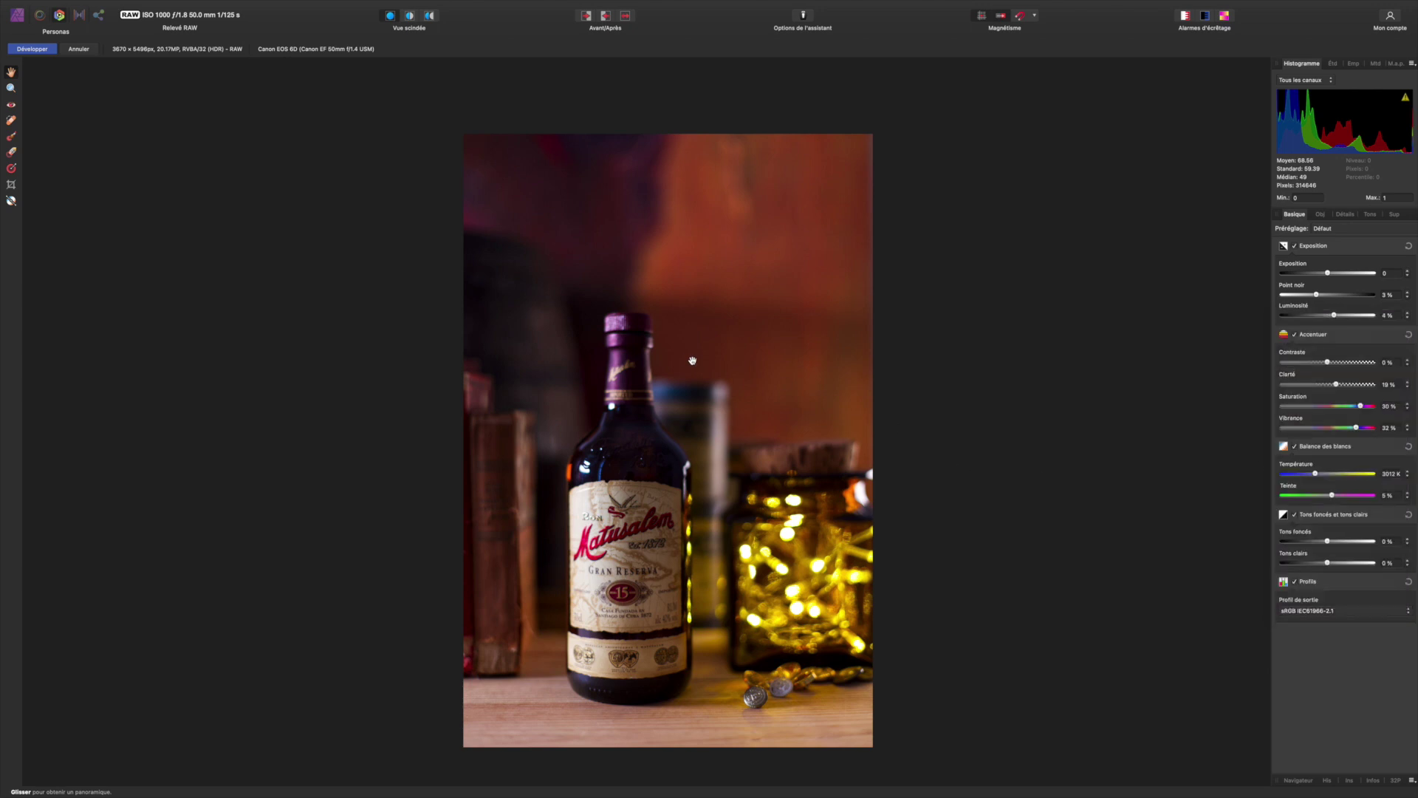
click(28, 49)
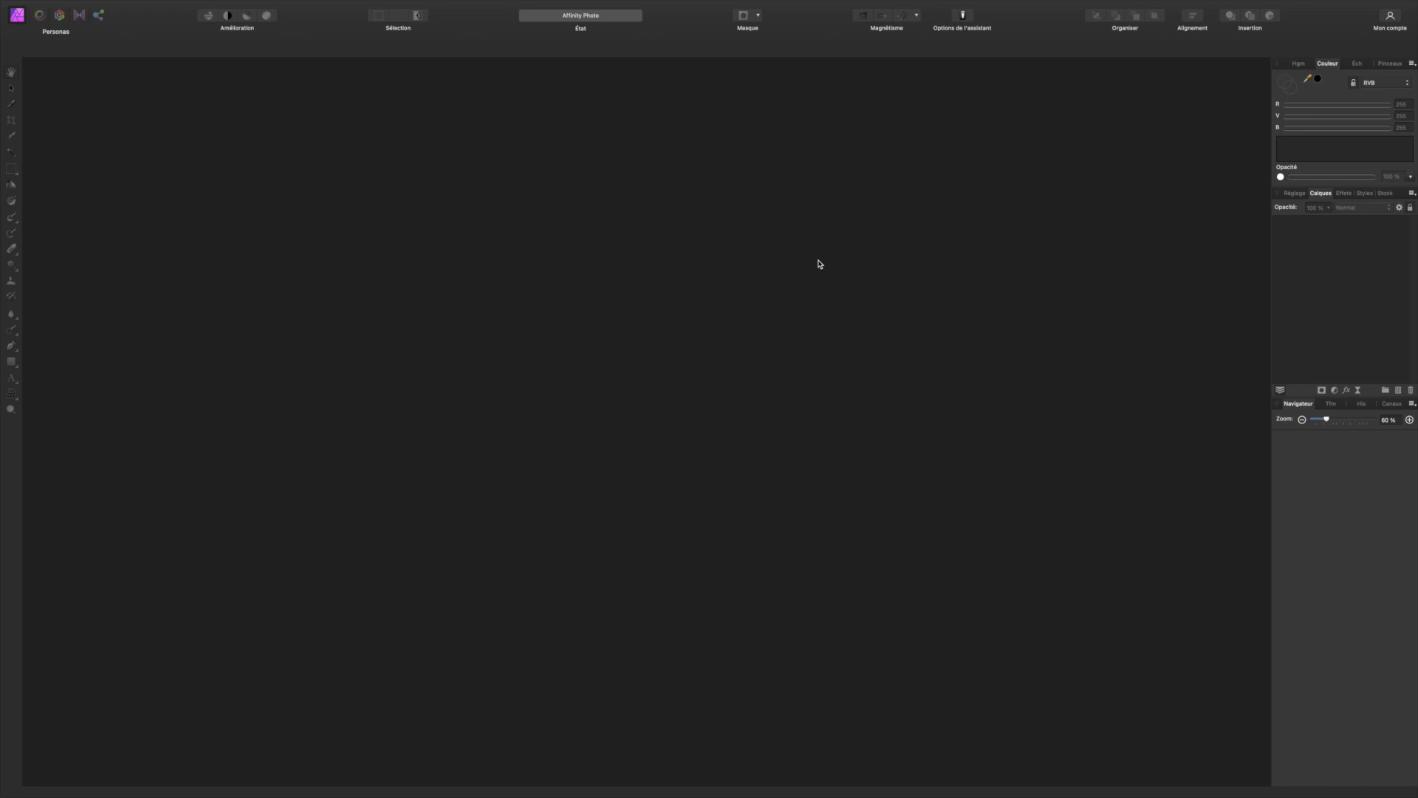
- Create an HDR merge from the HDR folder's images 20210704_145140_01, _04 and _05, with noise reduction off and tone mapping on
click(103, 6)
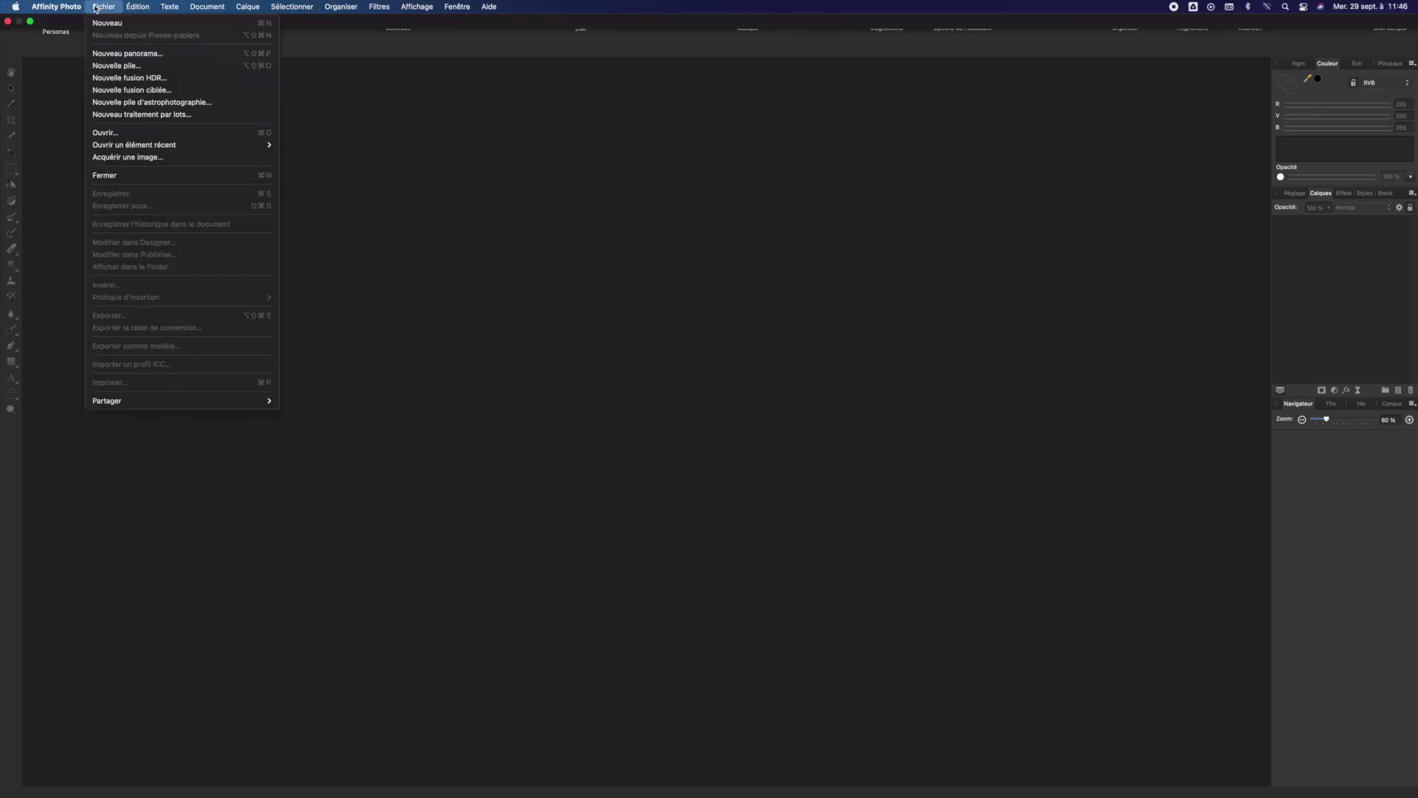
click(114, 78)
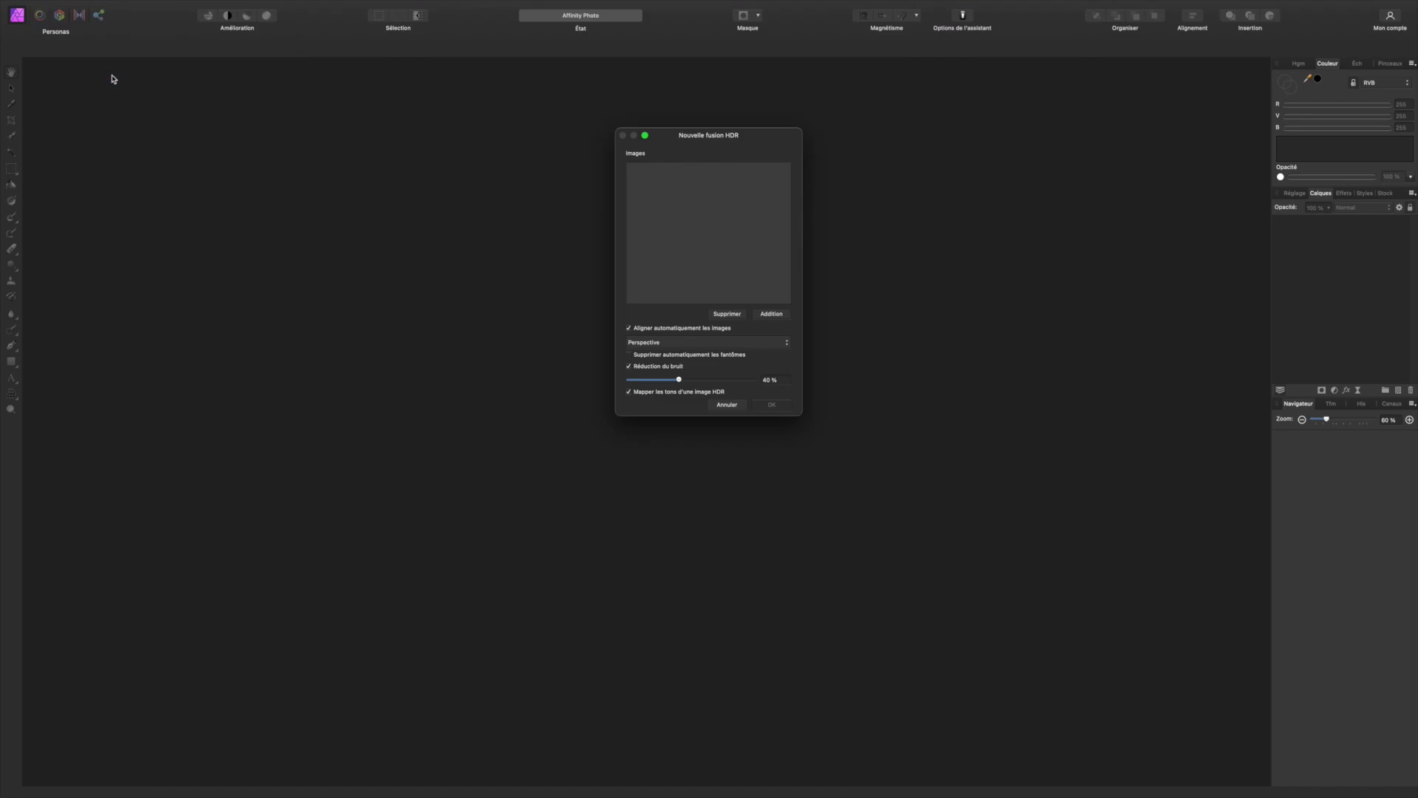
click(772, 315)
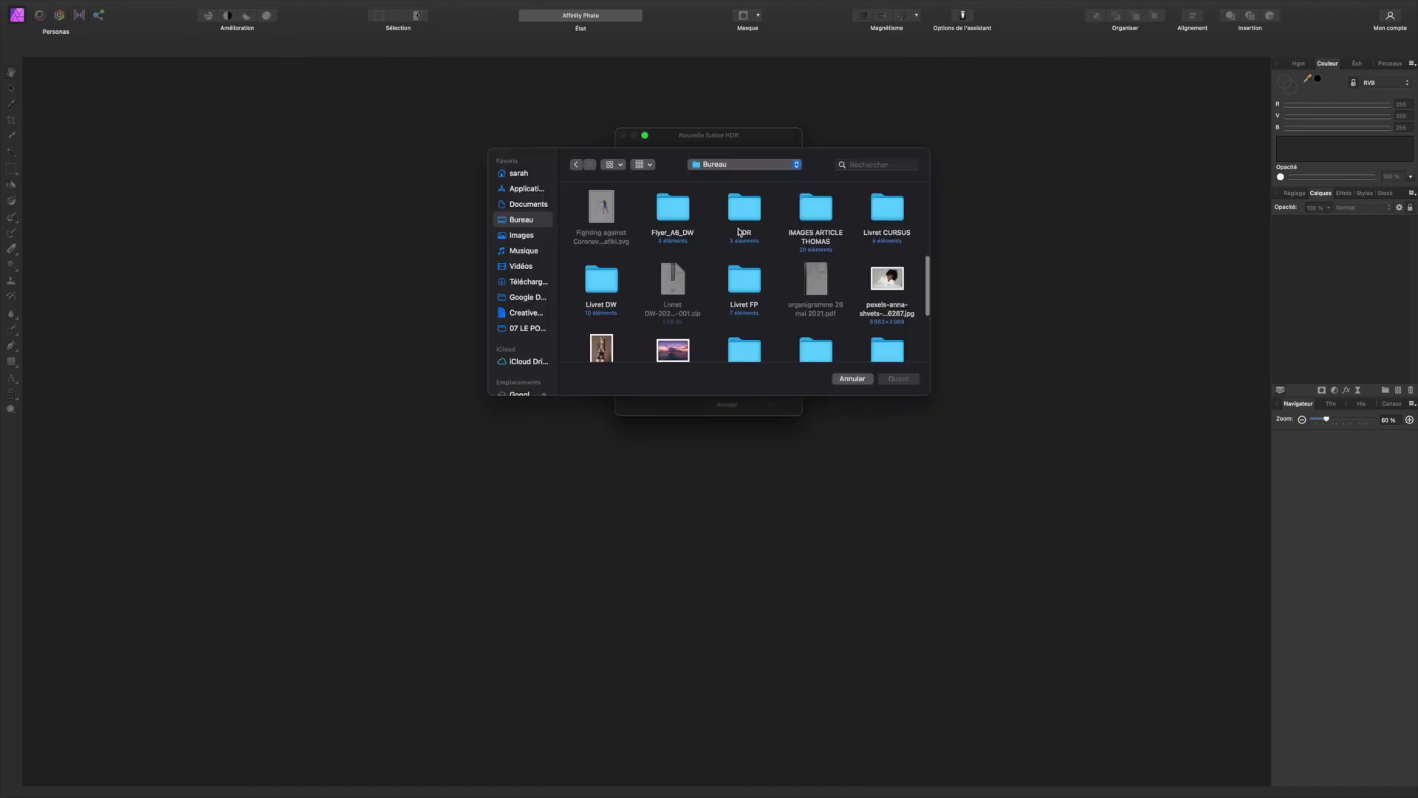
double_click(741, 210)
drag(767, 278, 604, 215)
click(898, 378)
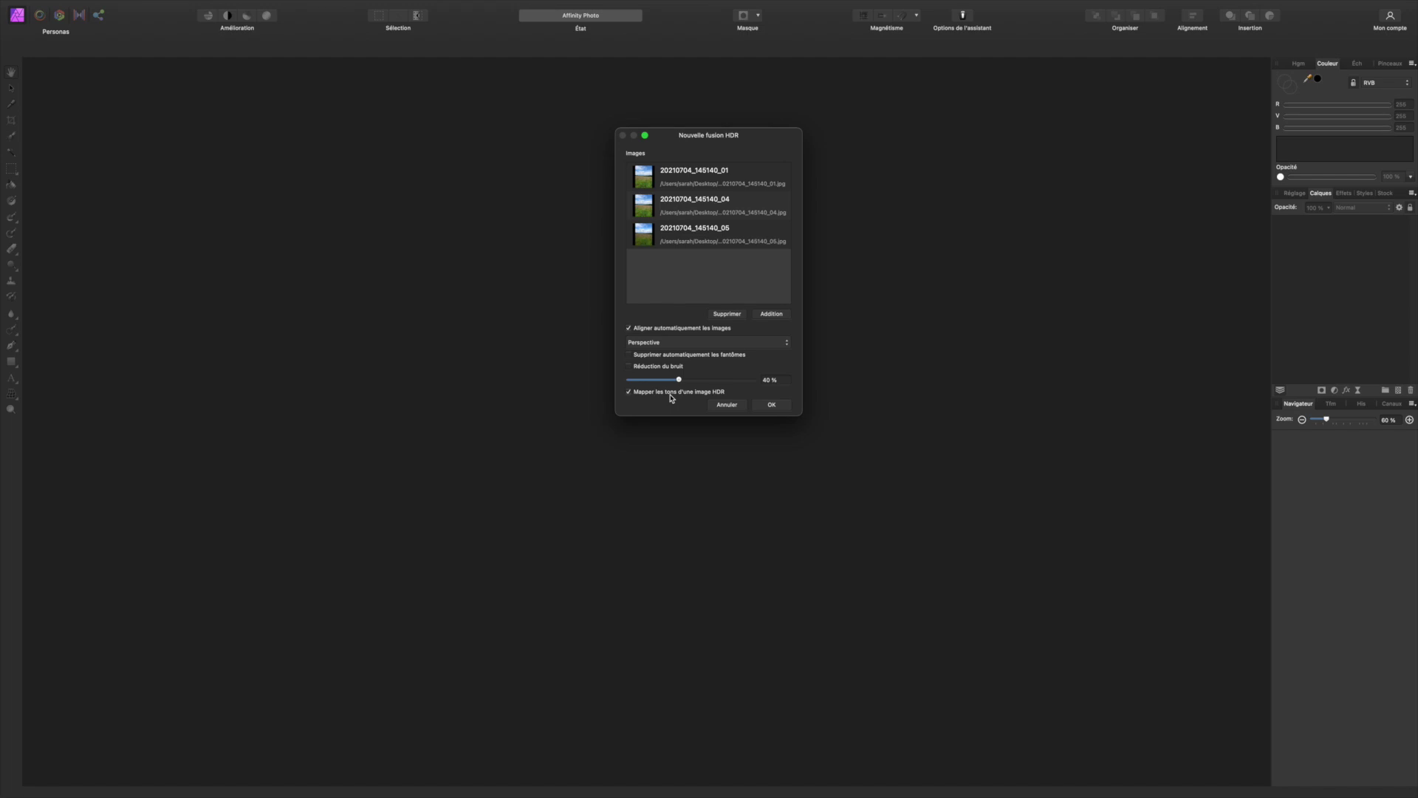
click(770, 405)
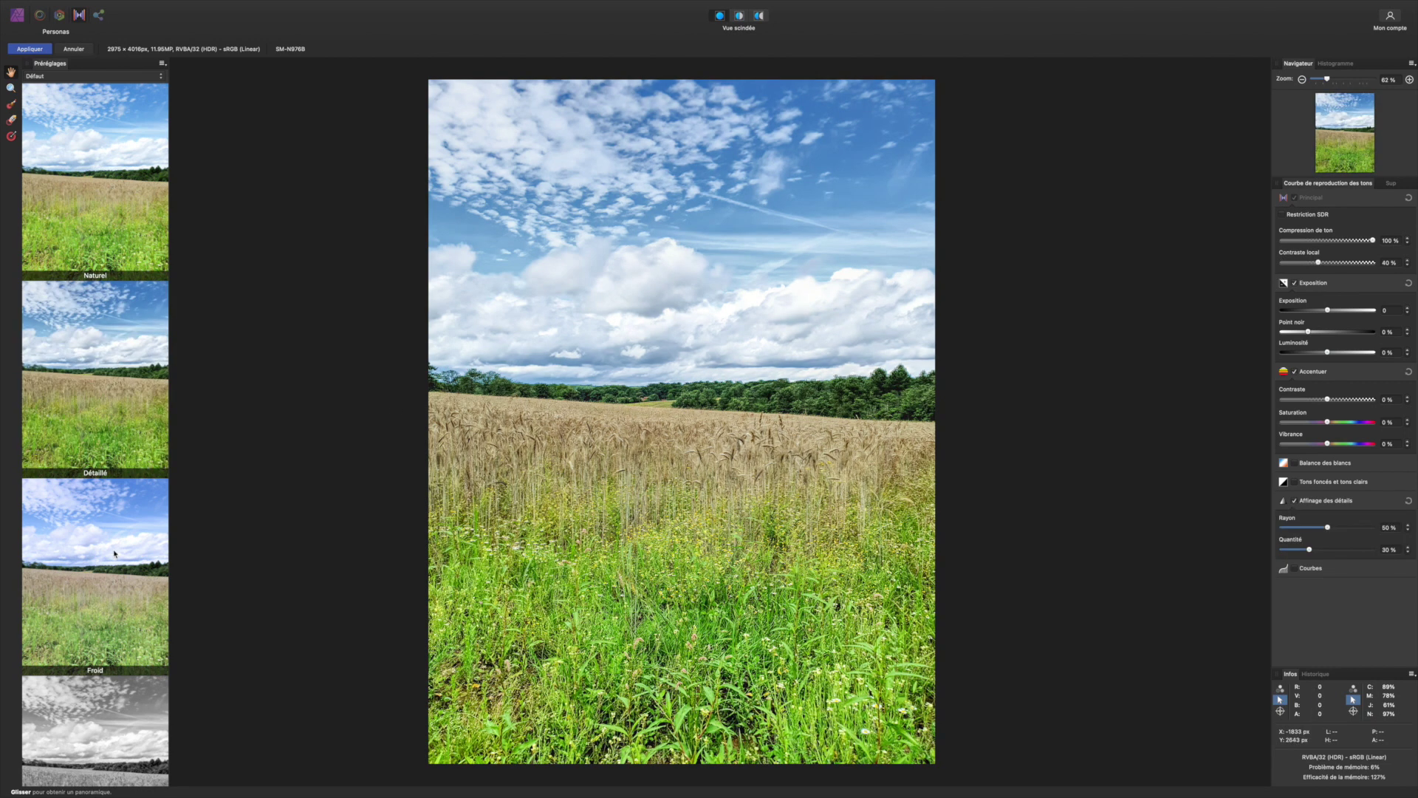
- Try the Froid and Noir et blanc à contraste élevé tone mapping presets, and apply the Naturel preset
click(115, 553)
click(96, 726)
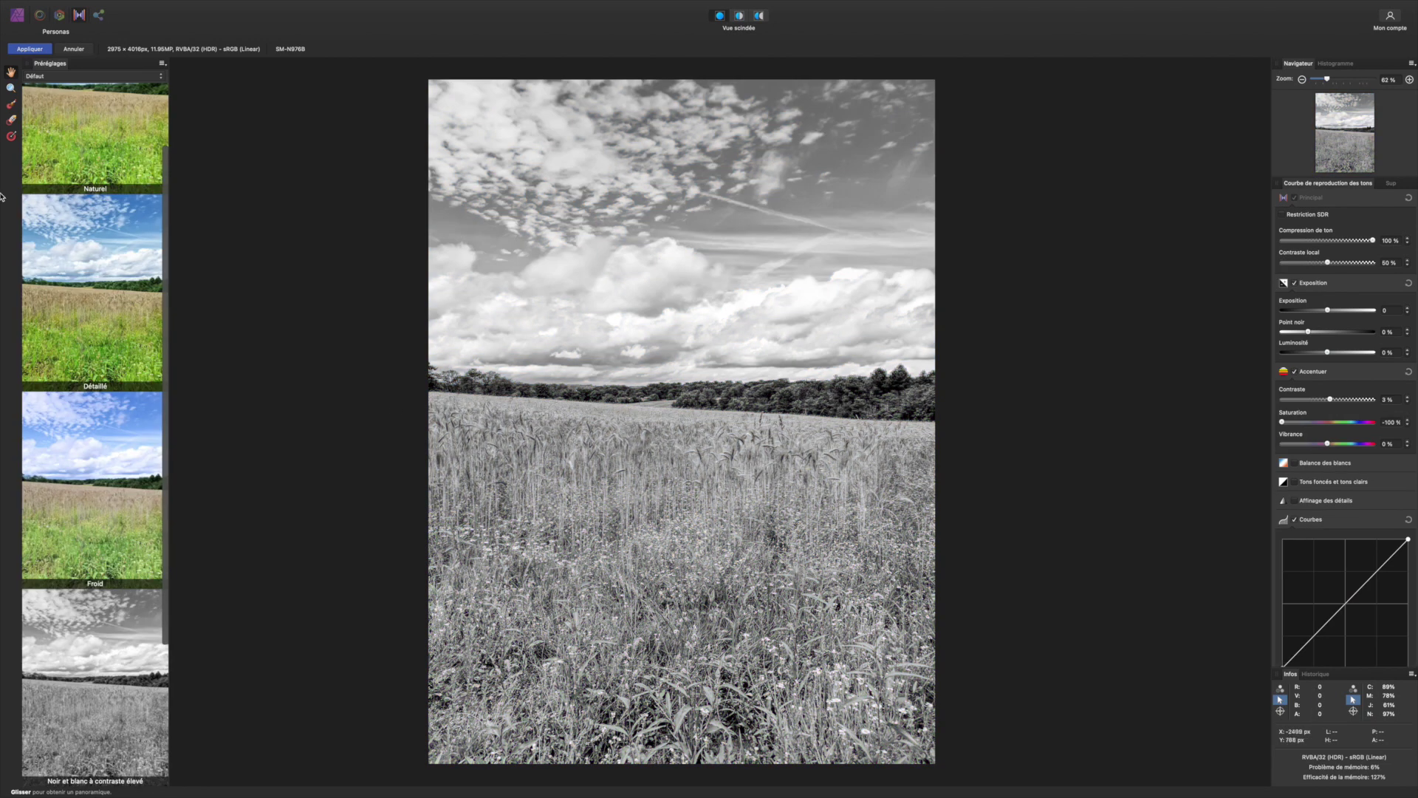
click(81, 153)
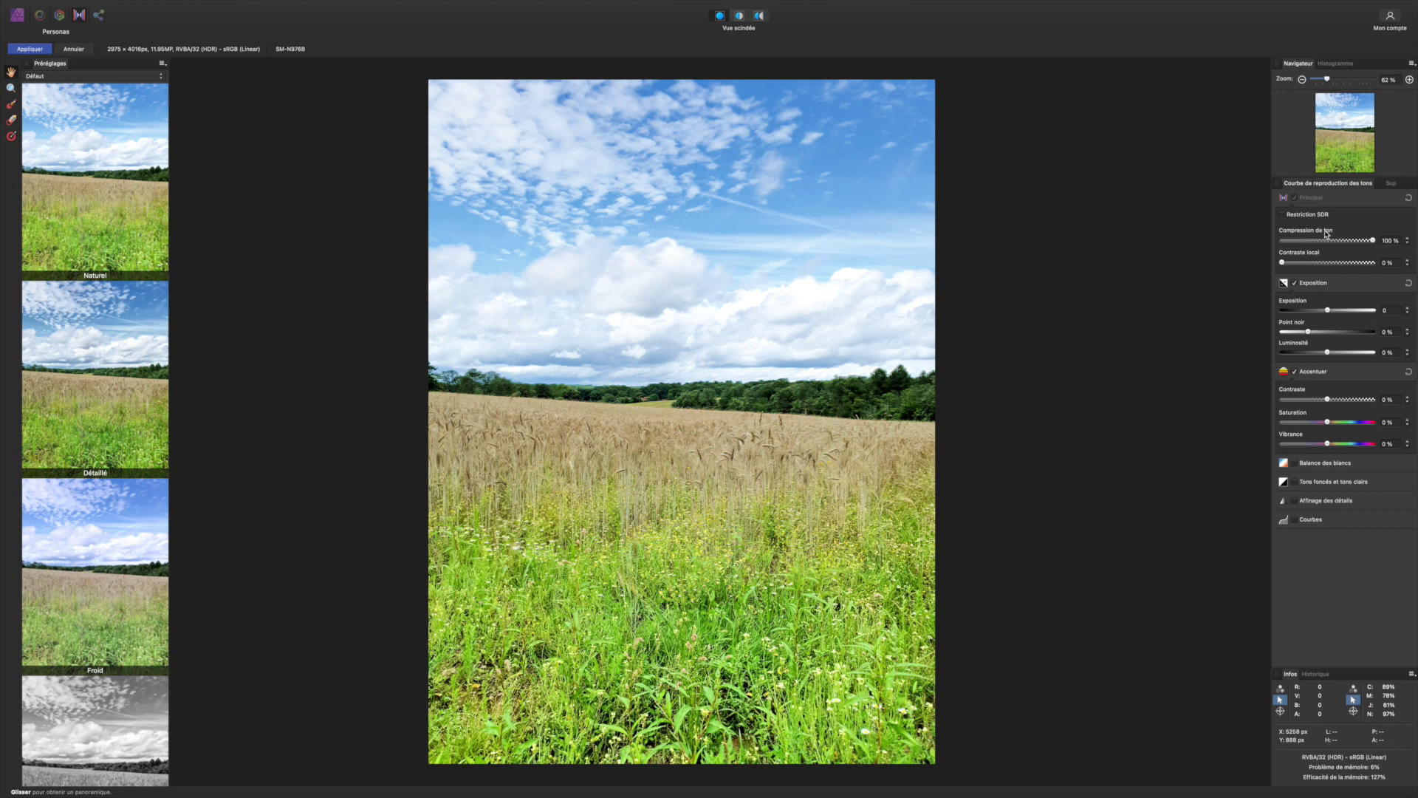
- Keep the HDR image's tone compression at 100% and set its local contrast to 26%
mouse_move(1372, 240)
mouse_down()
mouse_move(1323, 244)
mouse_move(1375, 241)
mouse_up()
mouse_move(1287, 264)
mouse_down()
mouse_move(1370, 264)
mouse_move(1306, 263)
mouse_up()
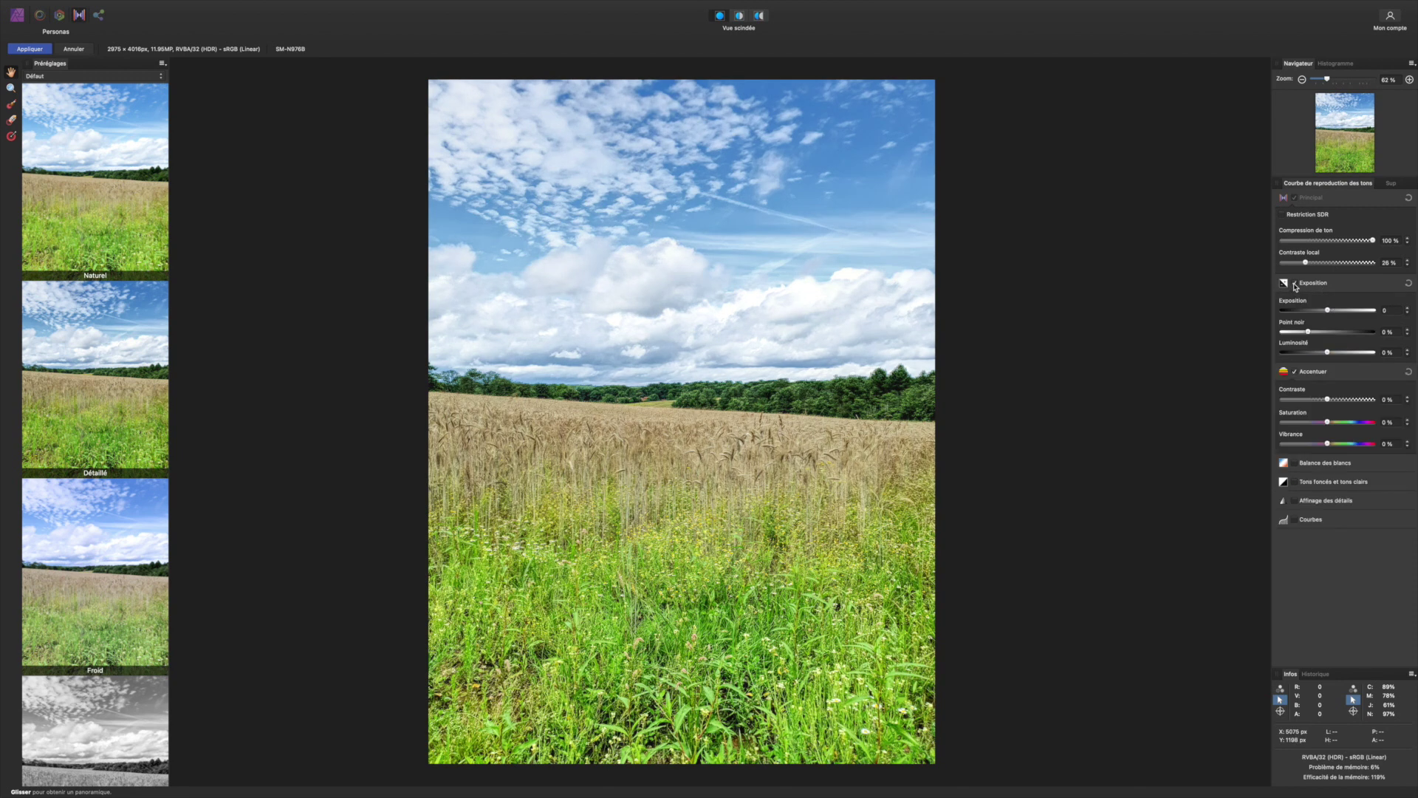
- Tune the tone mapping with exposure 0,237, black point 4%, luminosity -25%, saturation 22%, white balance enabled and an S-shaped master curve
drag(1327, 309, 1274, 365)
drag(1329, 425, 1338, 424)
click(1294, 520)
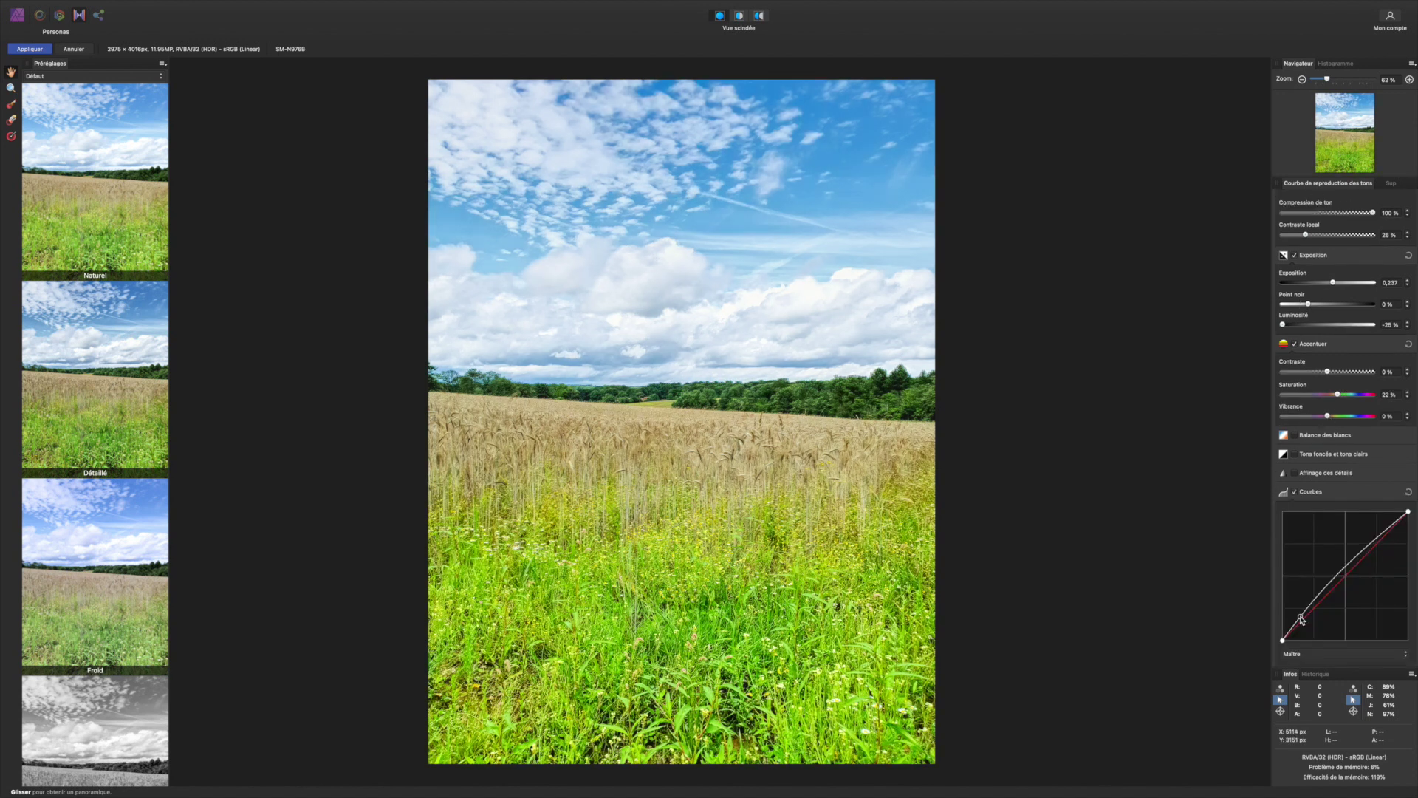
drag(1305, 622, 1307, 628)
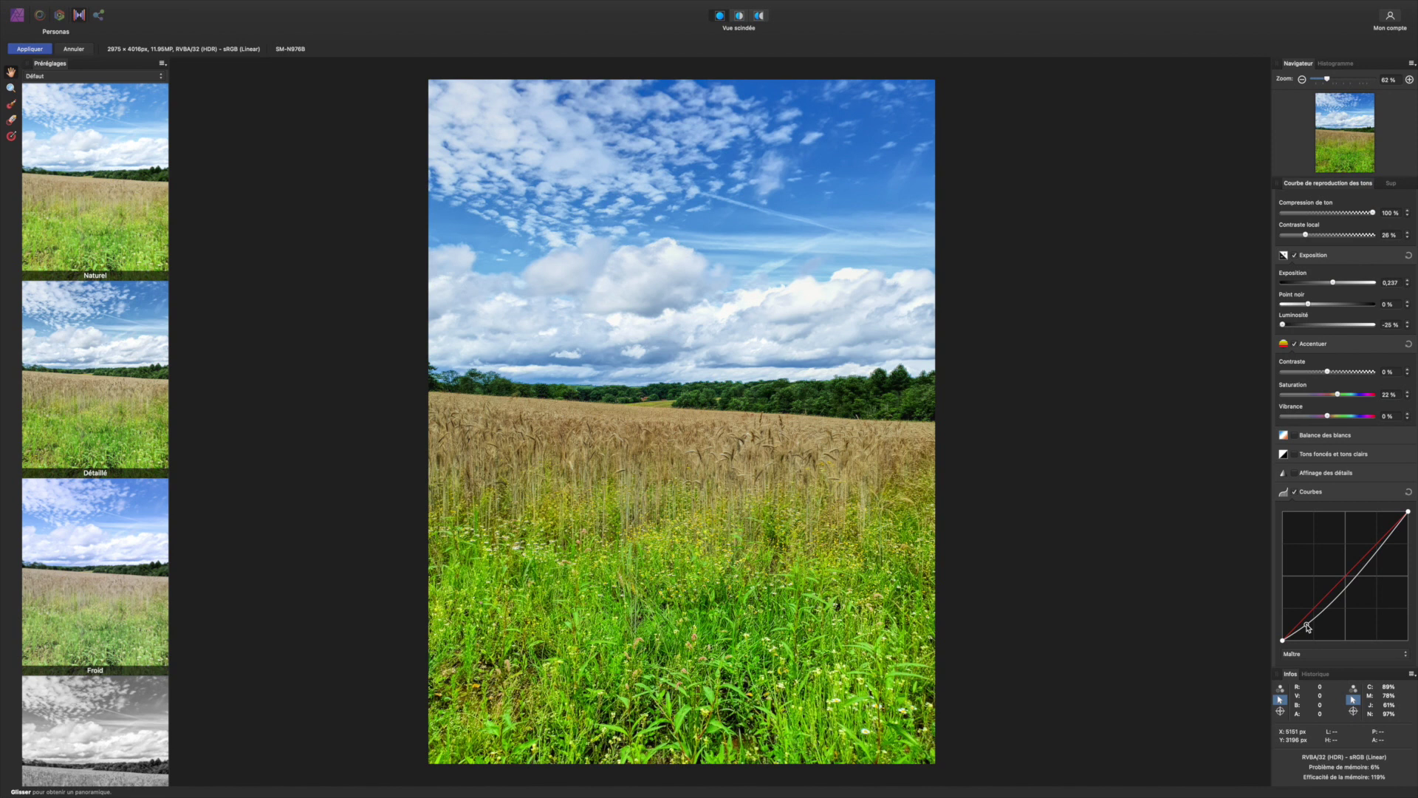
click(1294, 435)
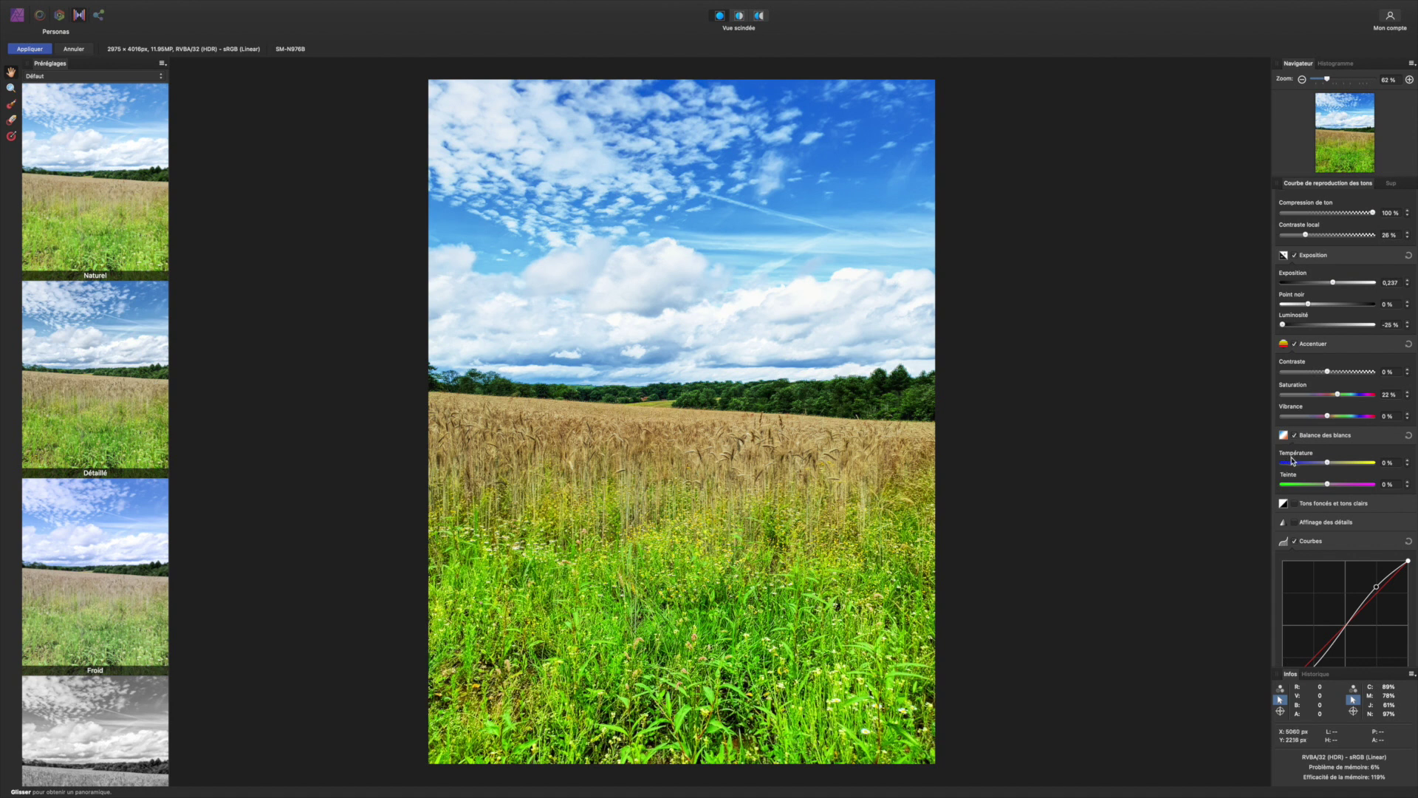
drag(1309, 305, 1319, 307)
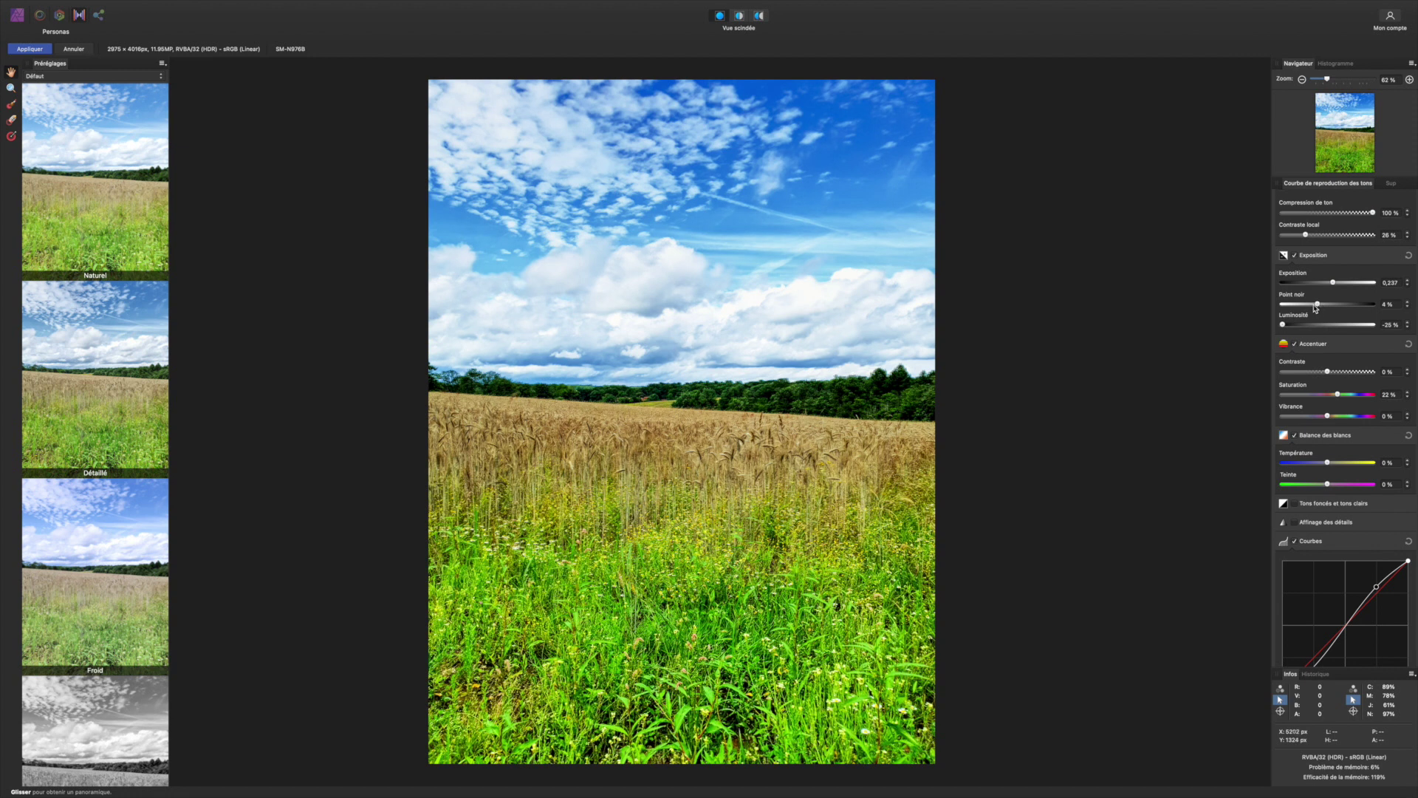
- Apply the tone mapping to the HDR landscape and open the document export settings
click(30, 48)
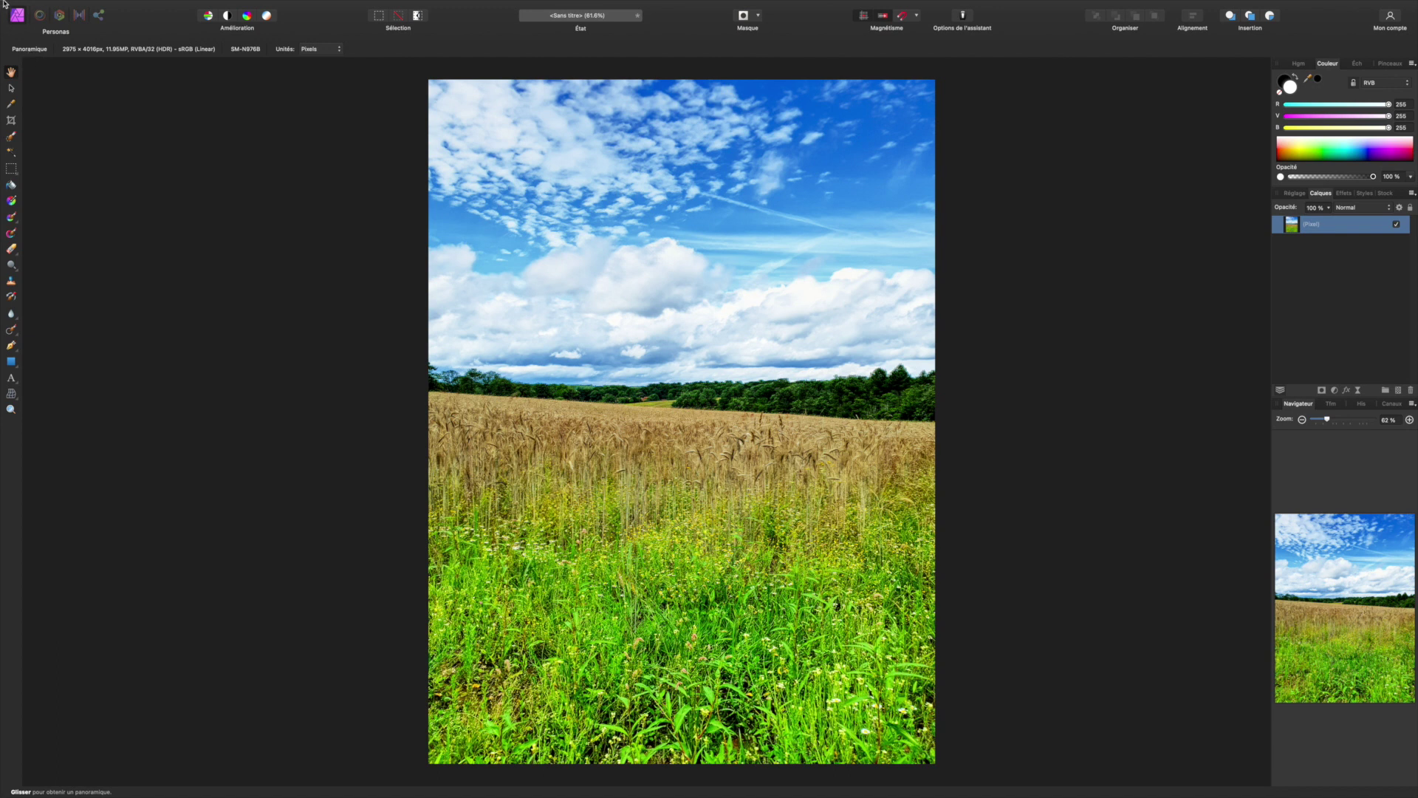
click(108, 7)
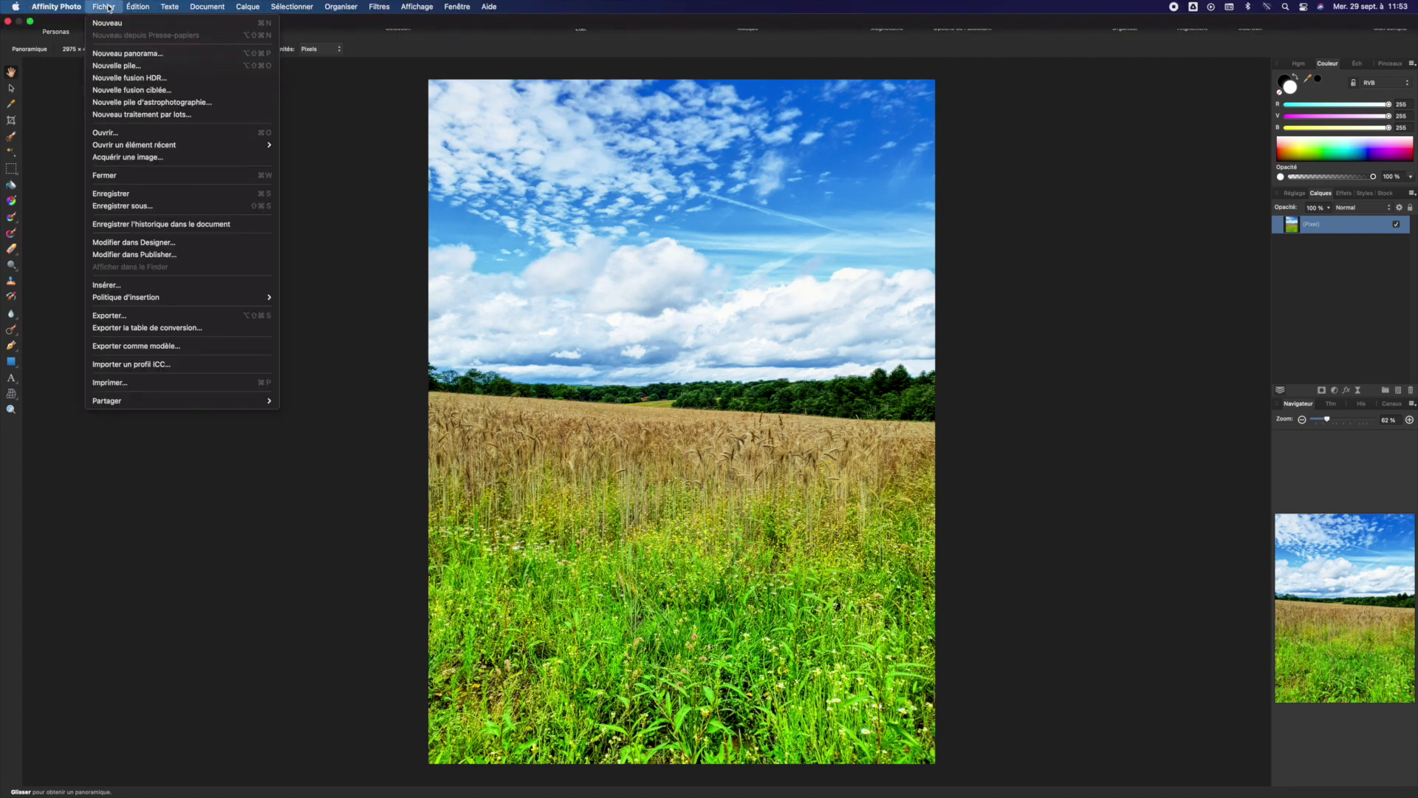
click(146, 316)
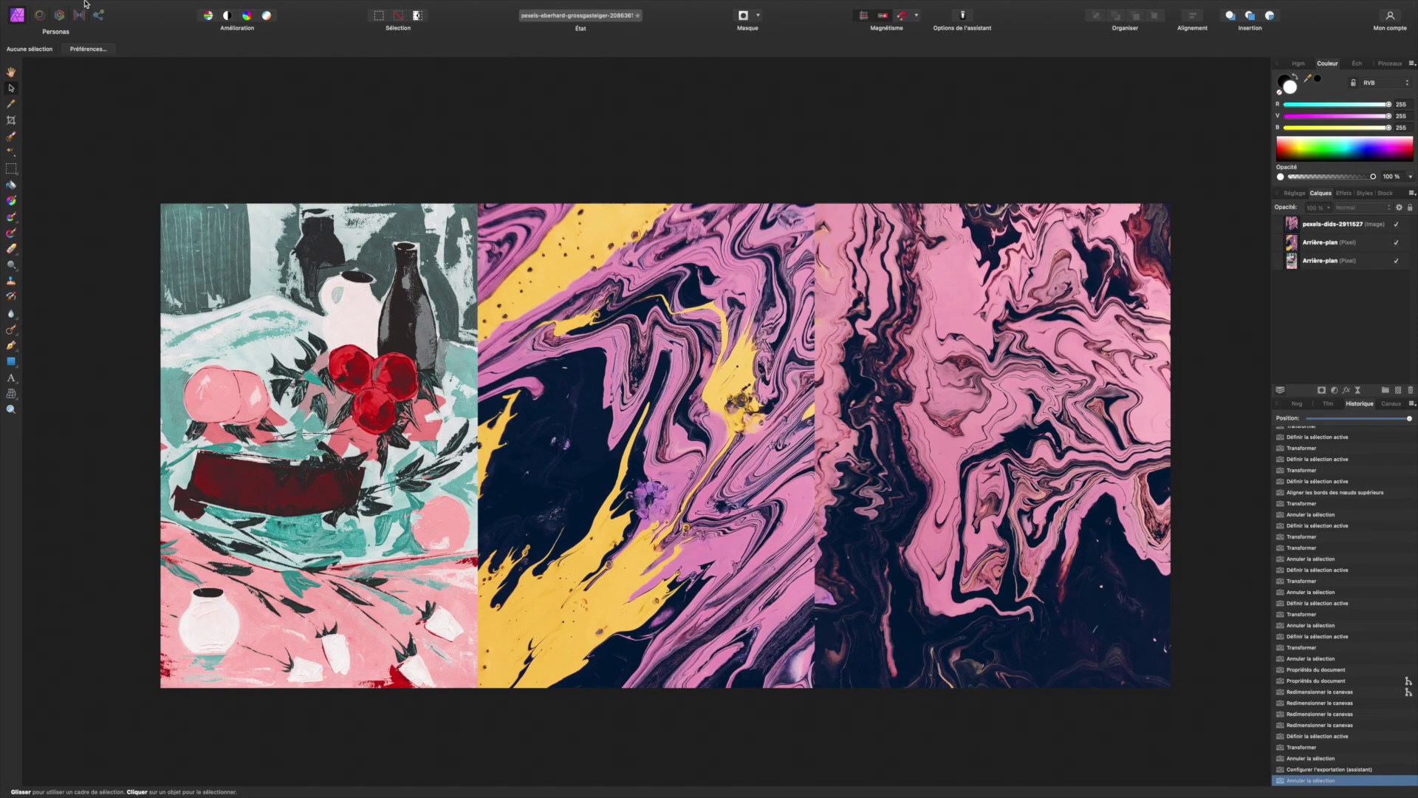
- Check the document export command for the three-image composition and switch to the Export persona
click(107, 6)
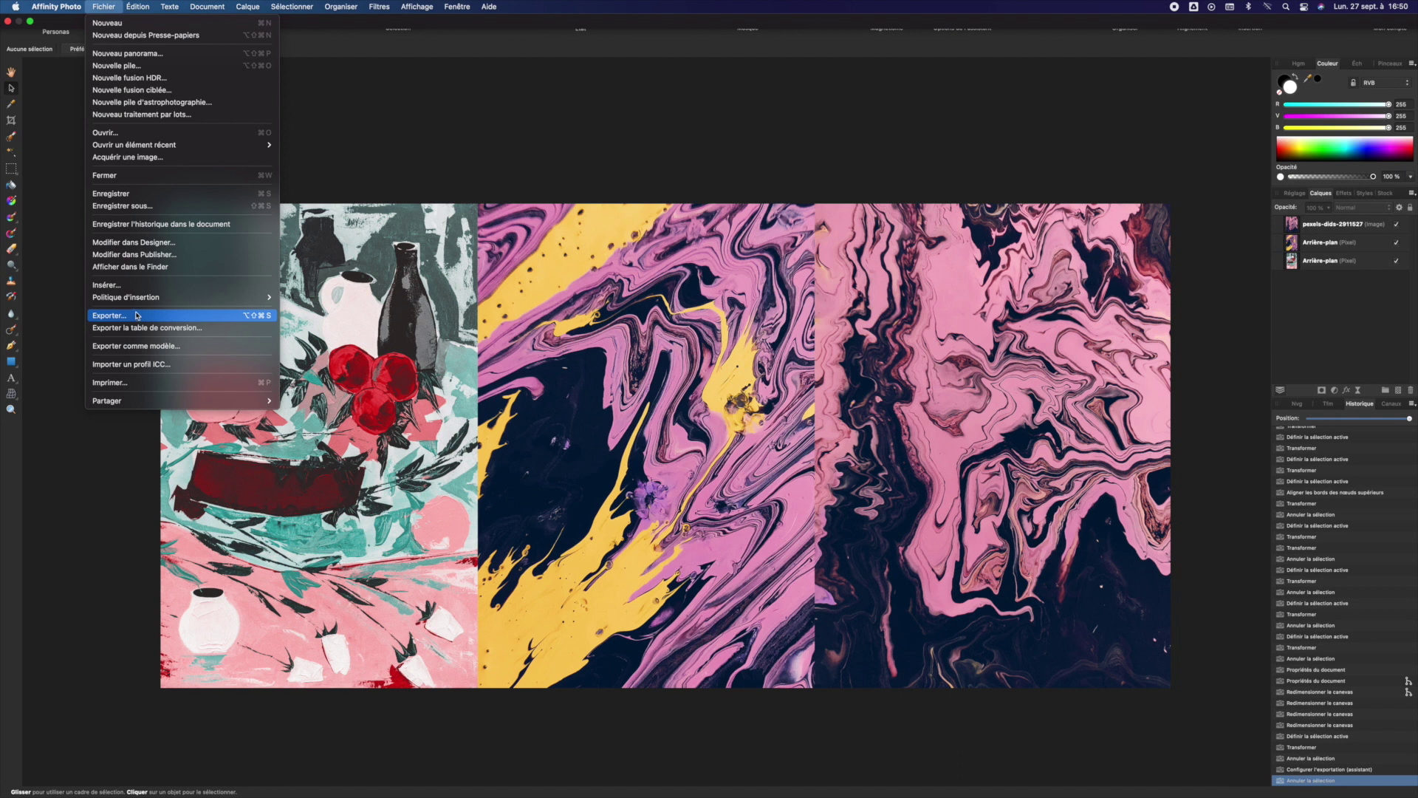
click(362, 85)
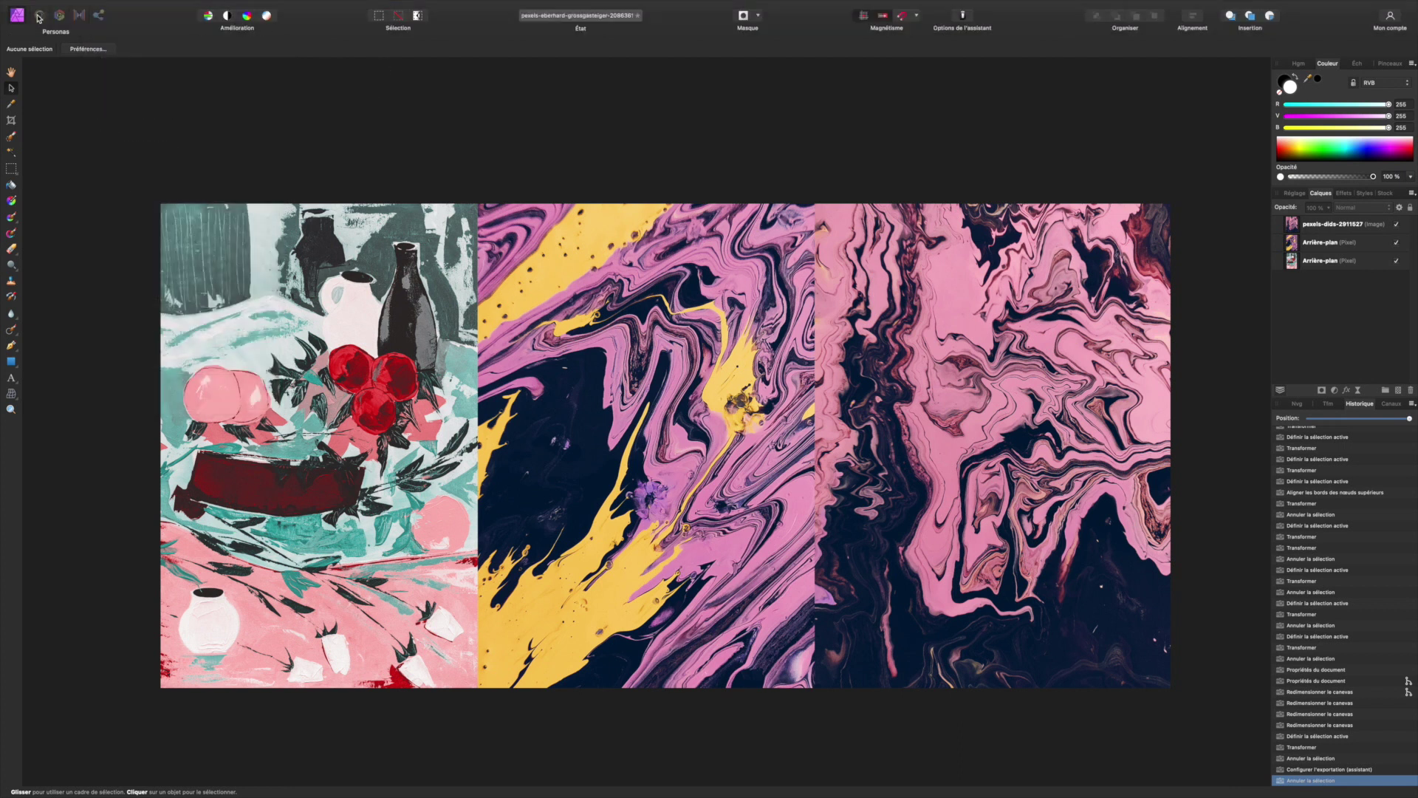
click(100, 16)
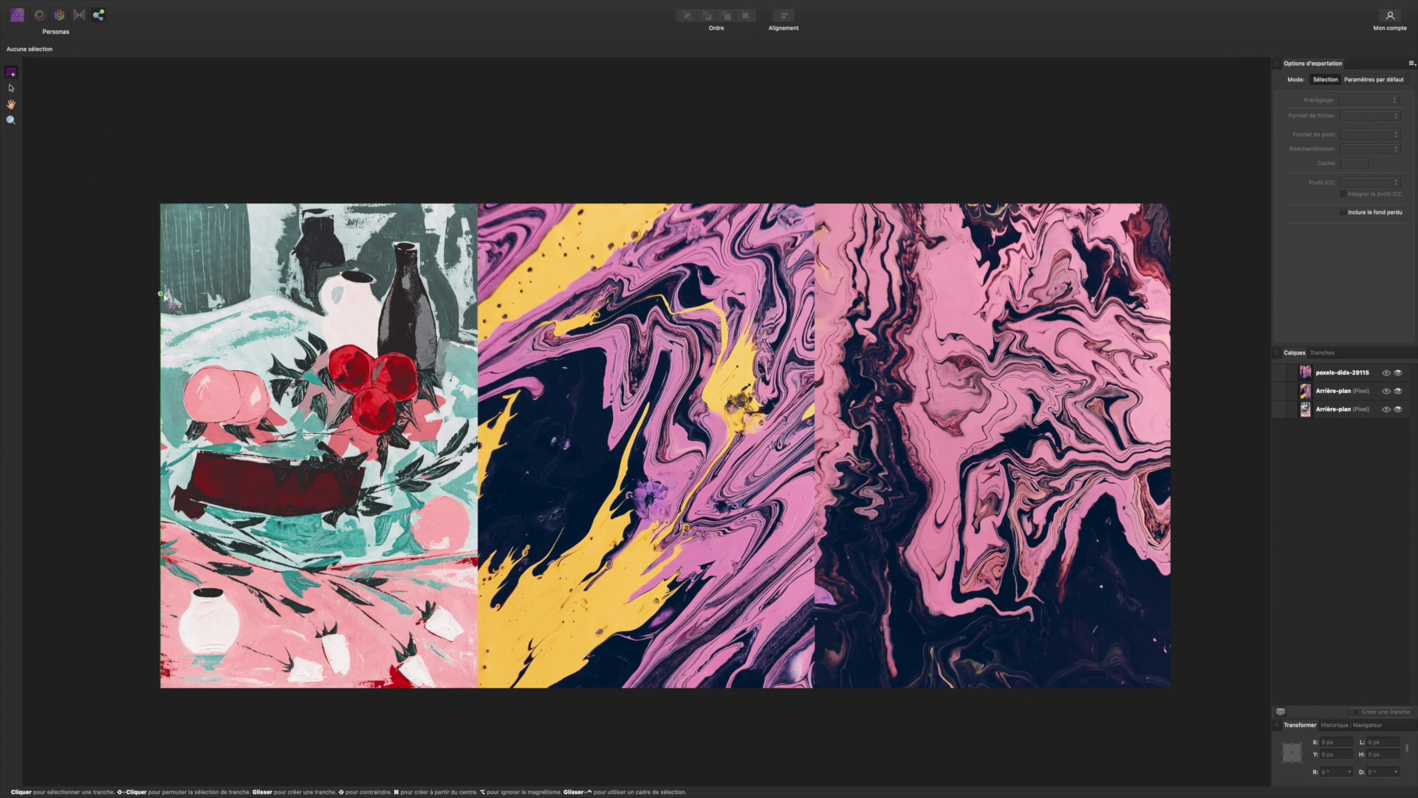
- Draw a 1147 × 1750 px slice around the still-life painting, view it in the slice list, and delete it
drag(161, 203, 478, 688)
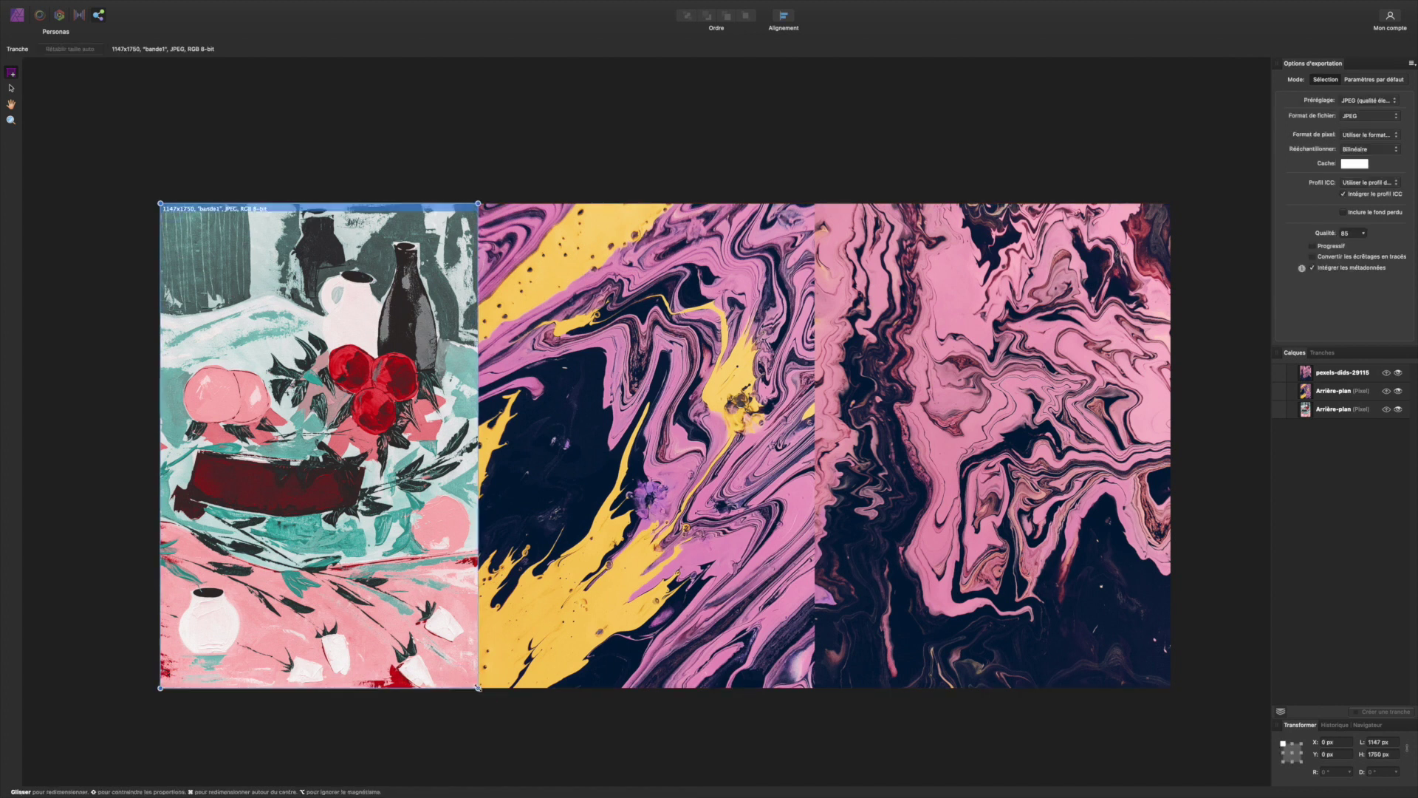
click(1329, 356)
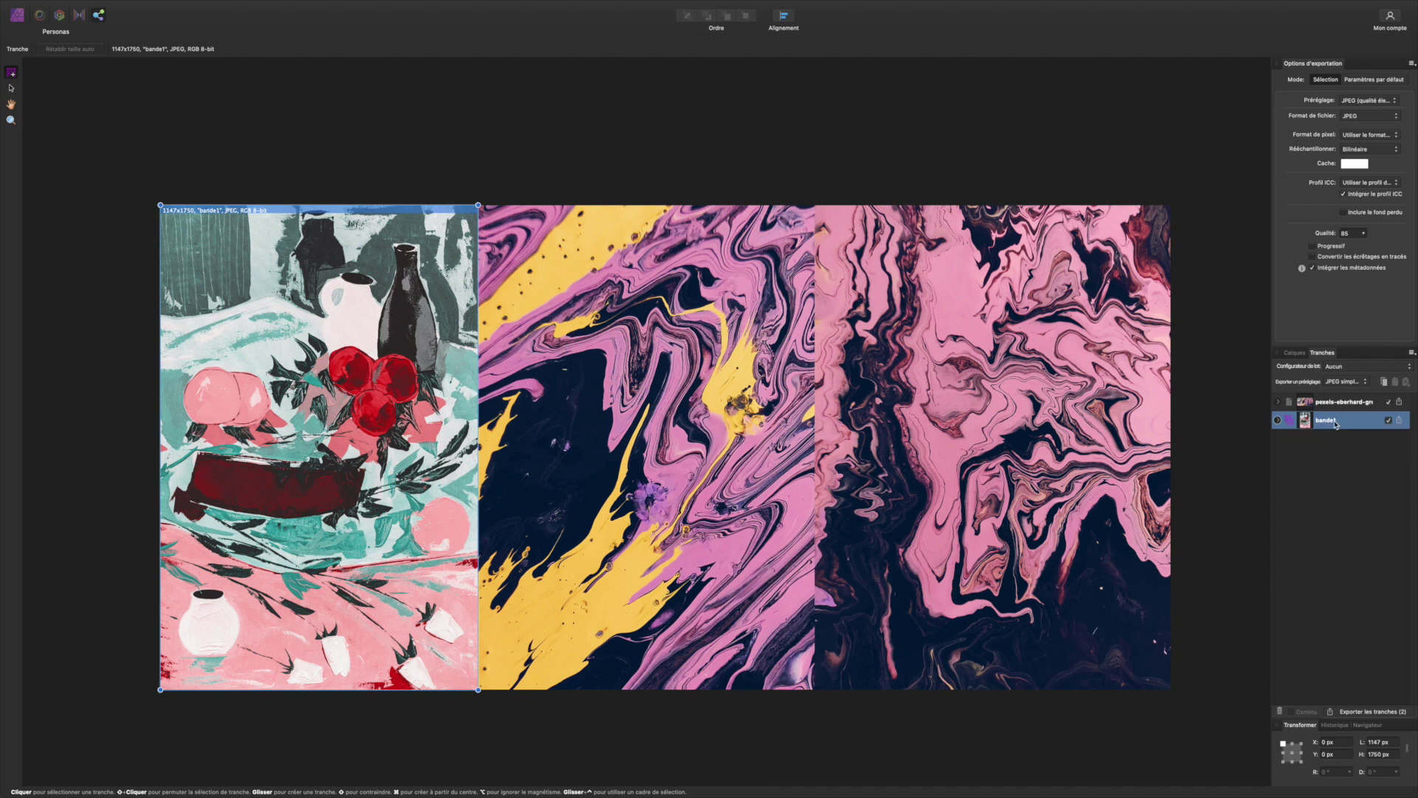
key(Delete)
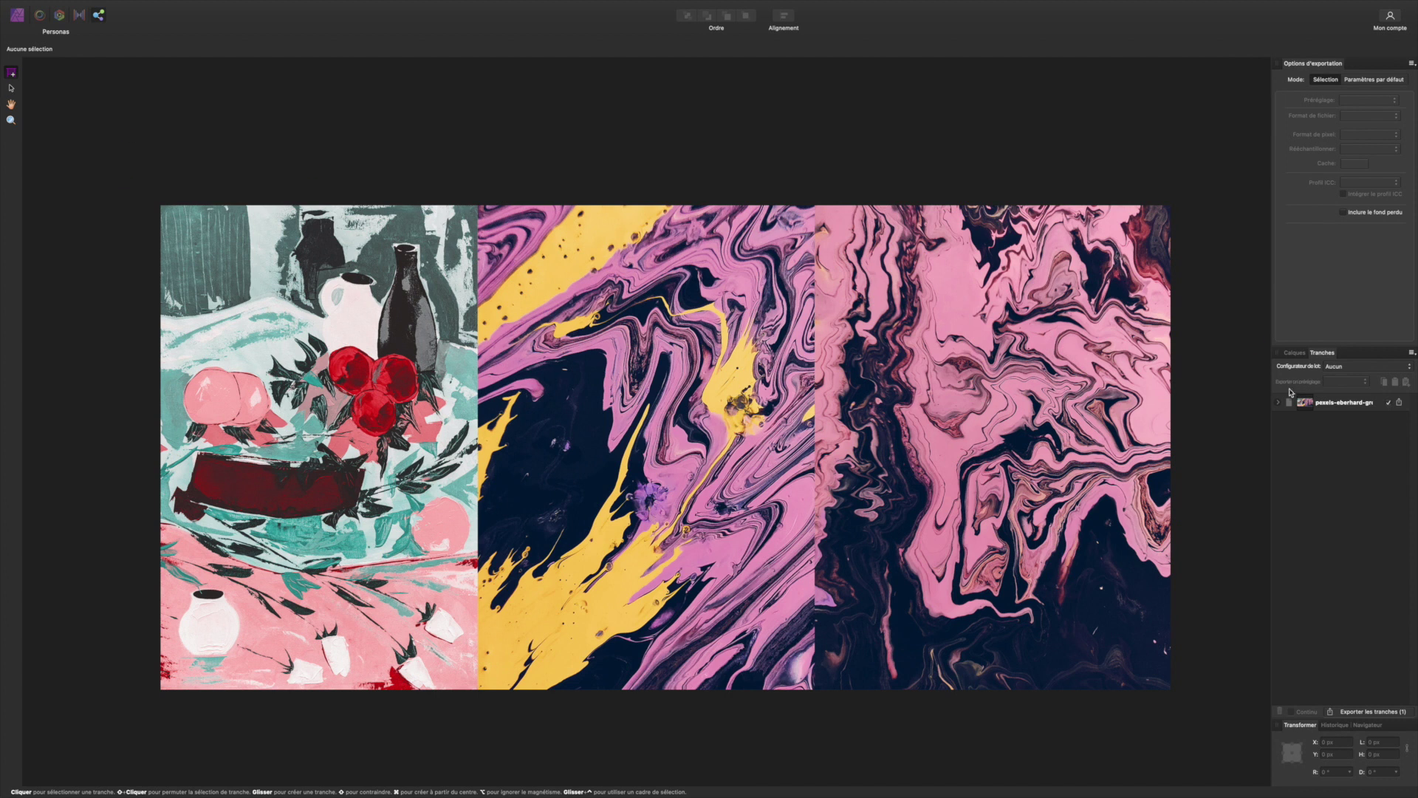
- Create export slices from all three image layers of the composition
click(1294, 353)
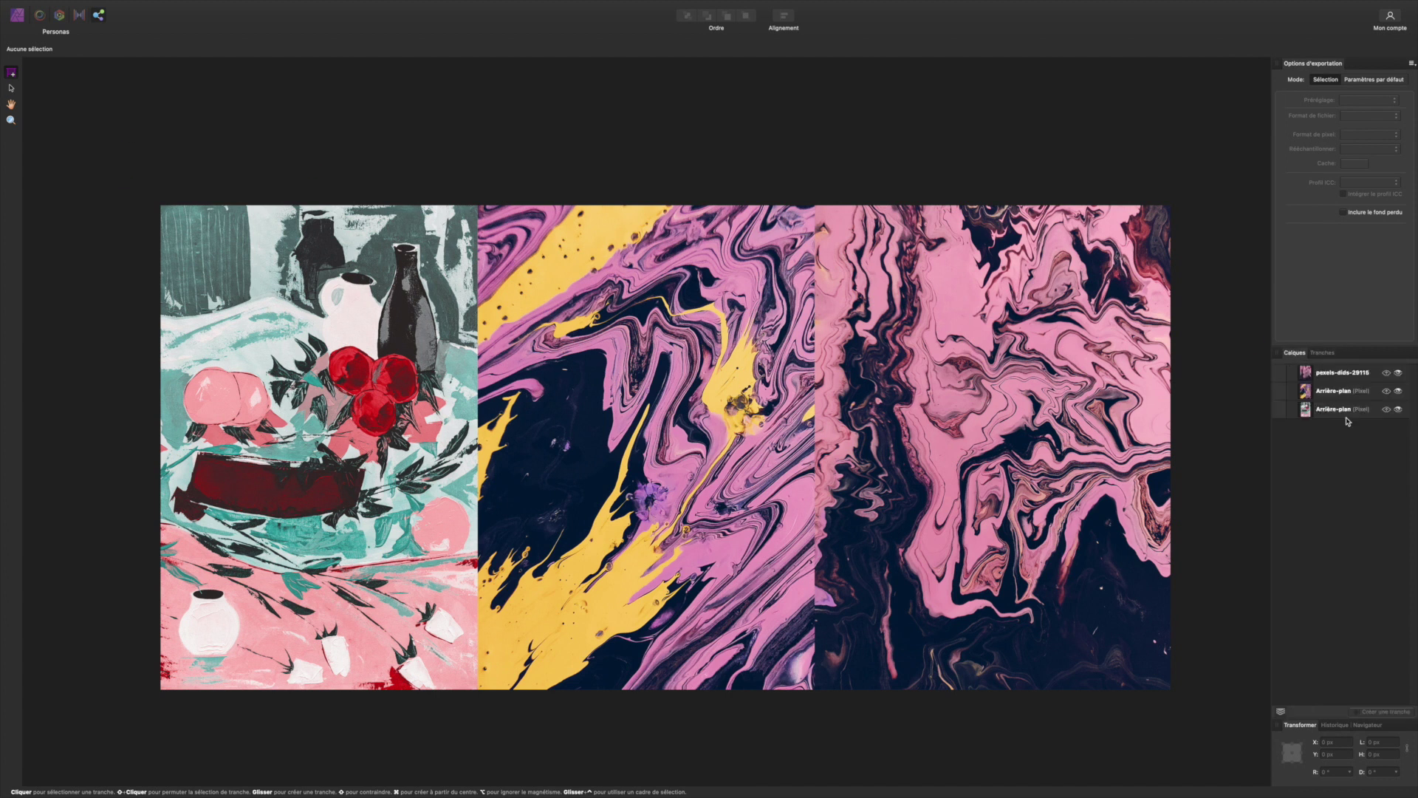
click(1332, 376)
shift+click(1339, 410)
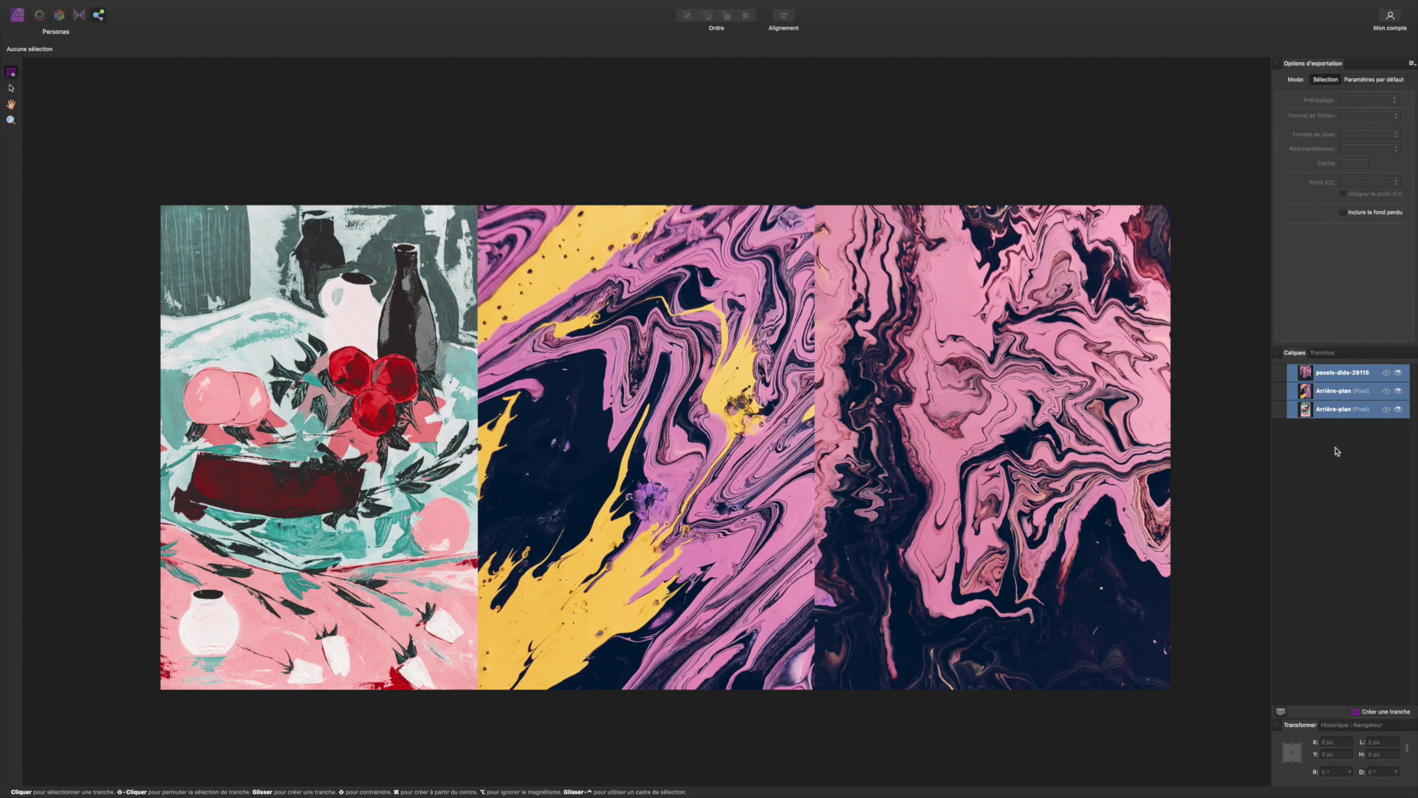
click(1382, 712)
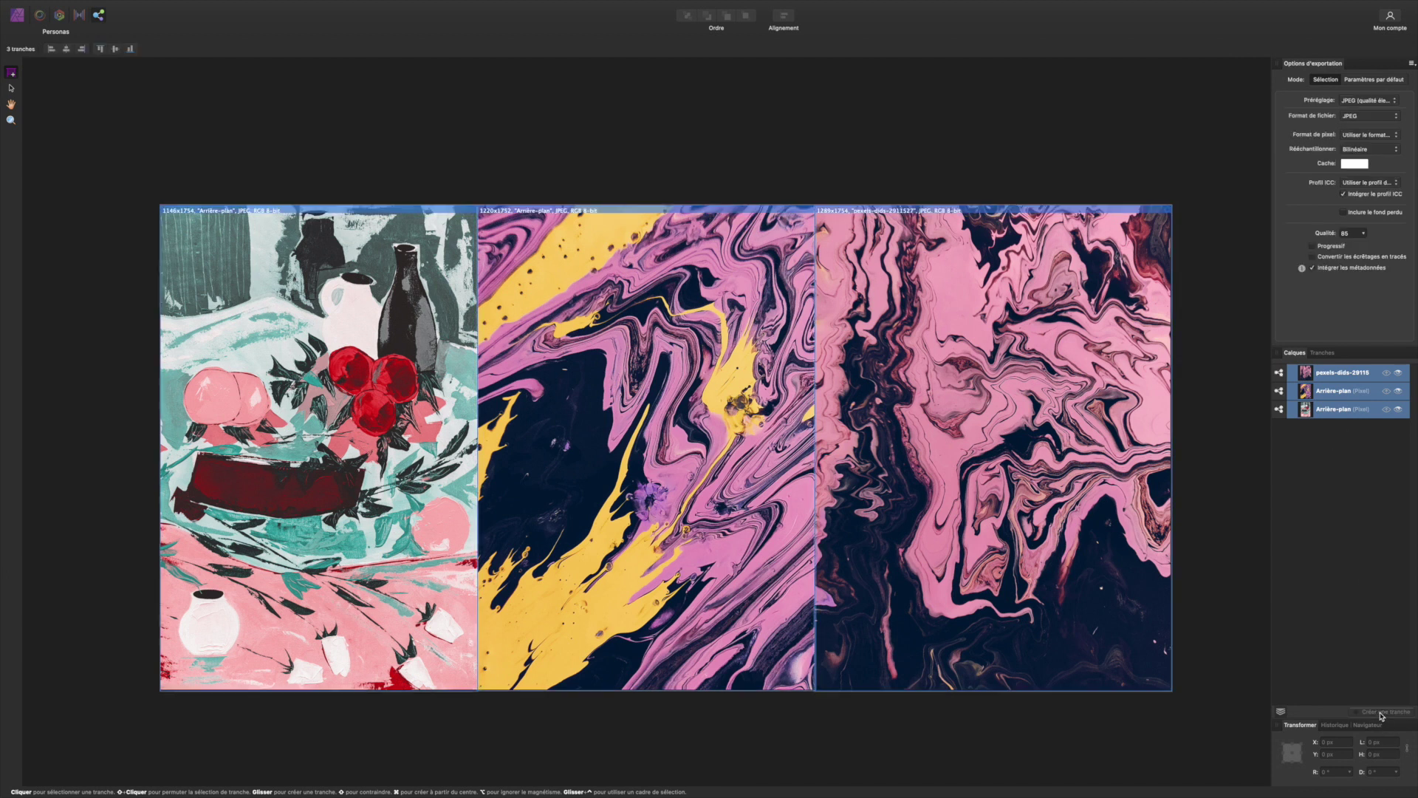
- Review the new slices and keep their export preset on JPEG (qualité élevée)
click(1330, 353)
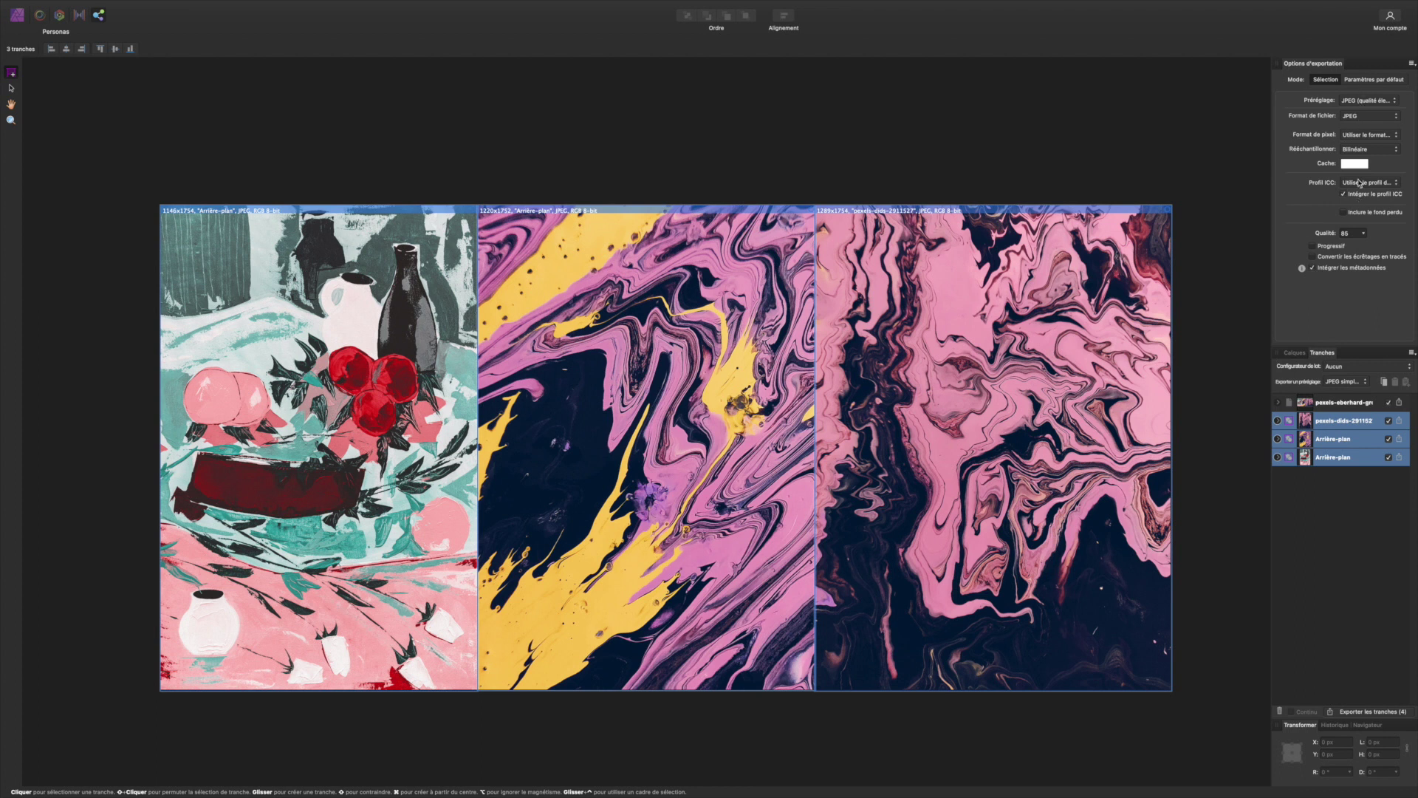
click(1364, 101)
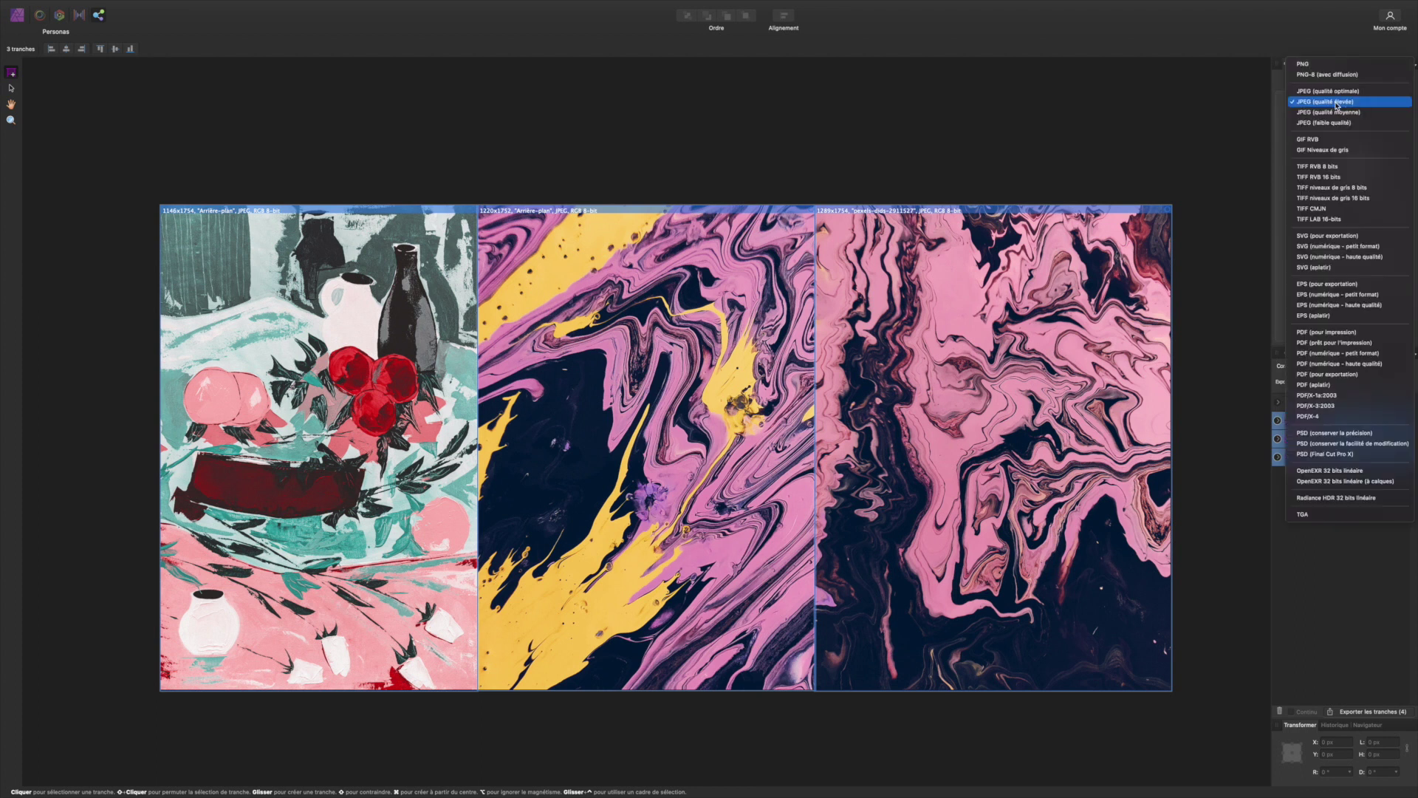
click(1337, 103)
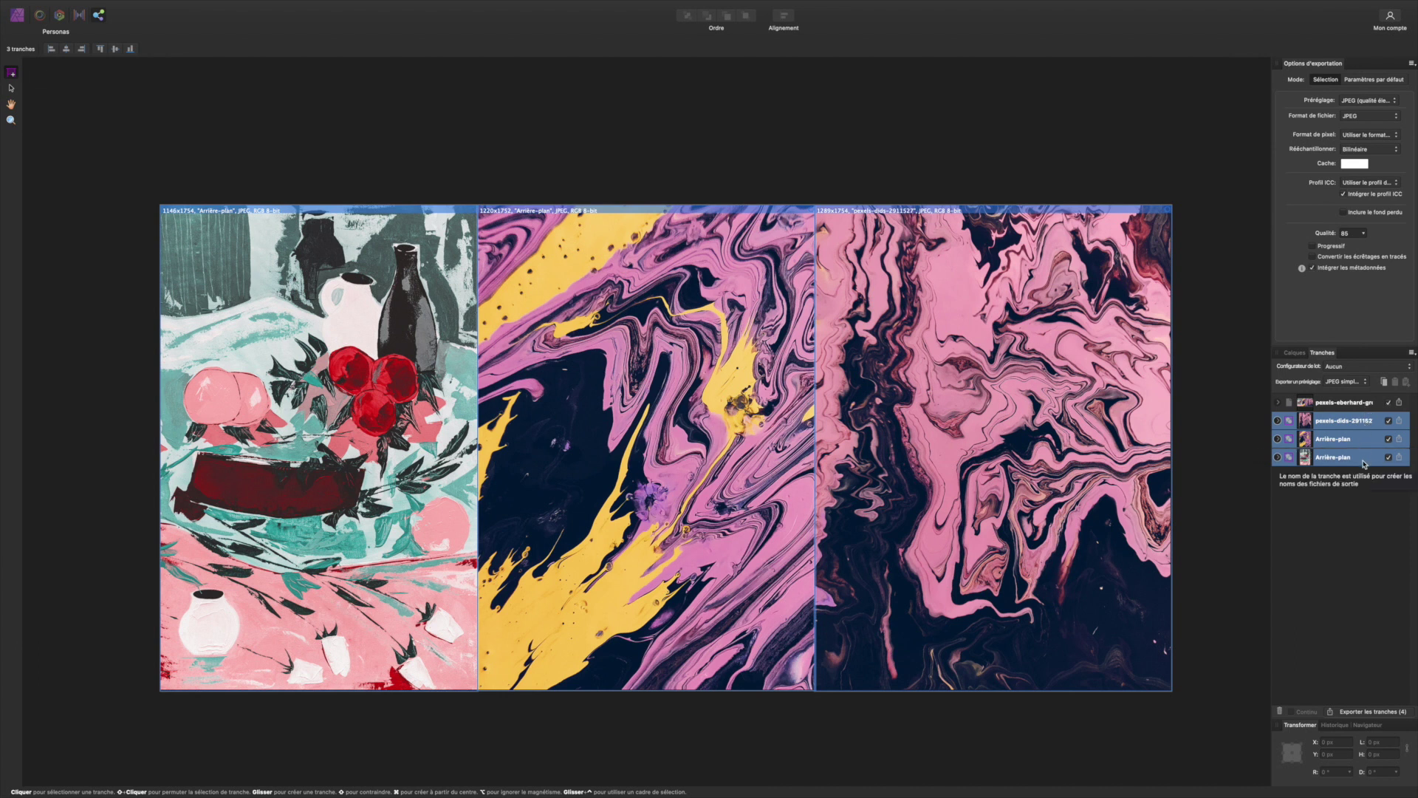
- Select the full-page slice together with the three layer slices and export them all to the TRANCHES folder
click(1328, 403)
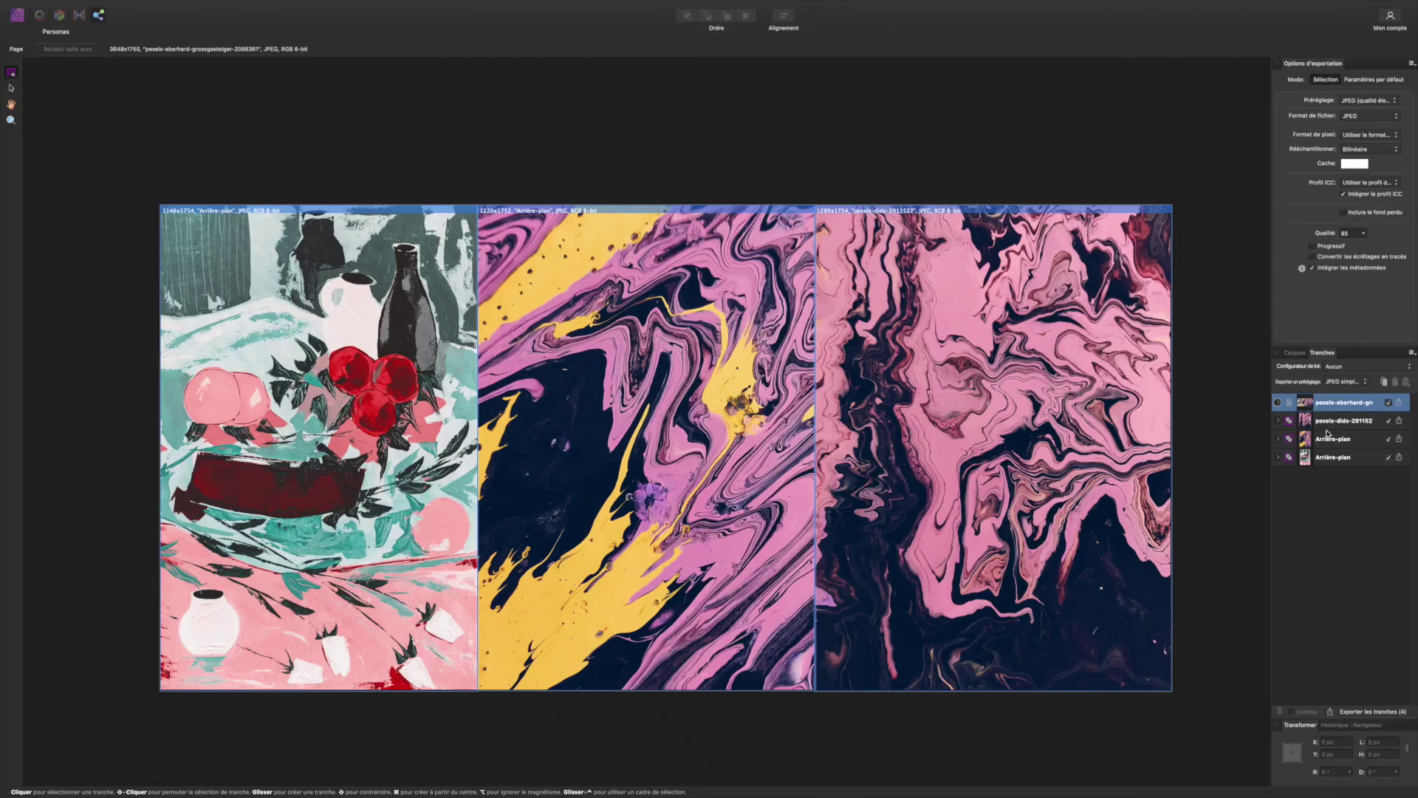
click(1333, 422)
shift+click(1332, 459)
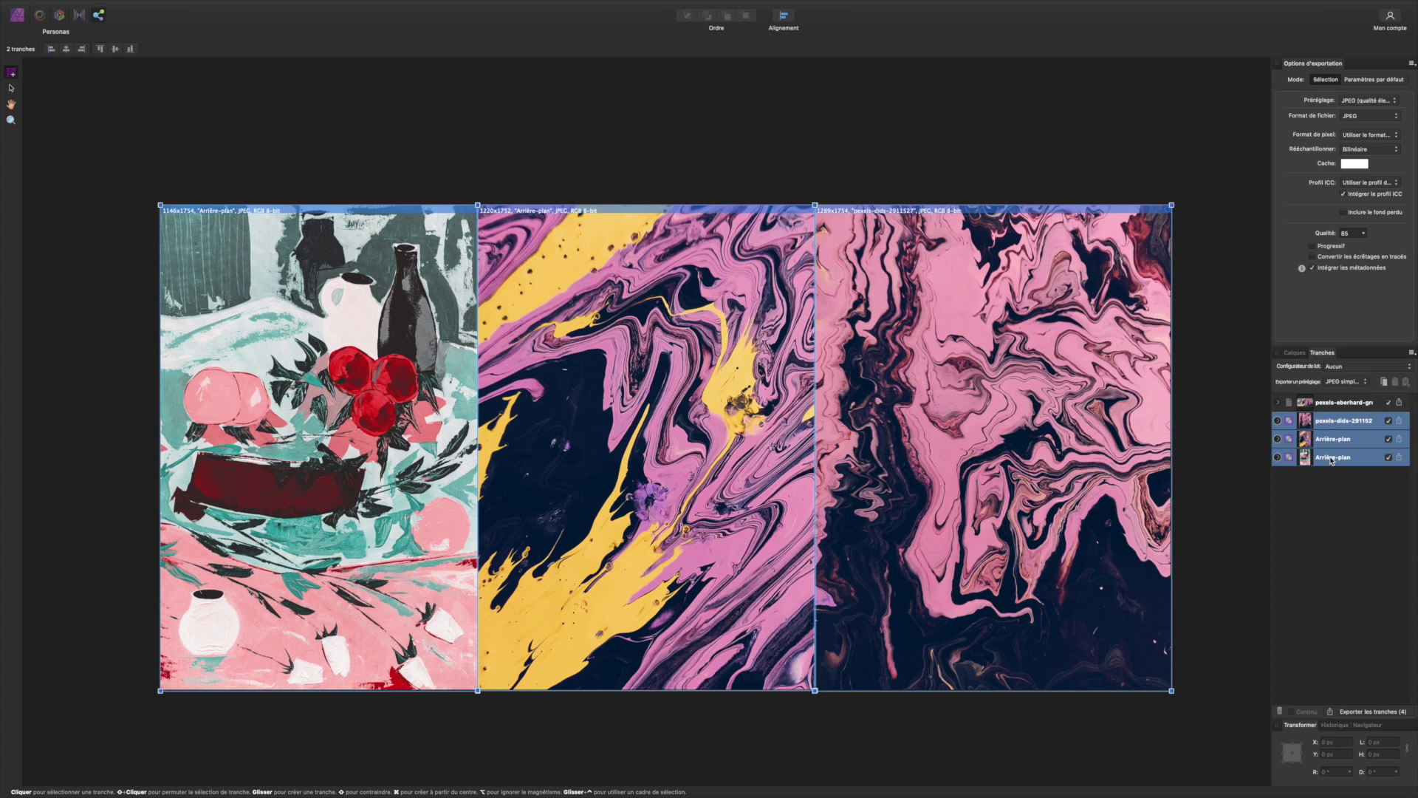
shift+click(1334, 403)
click(1369, 711)
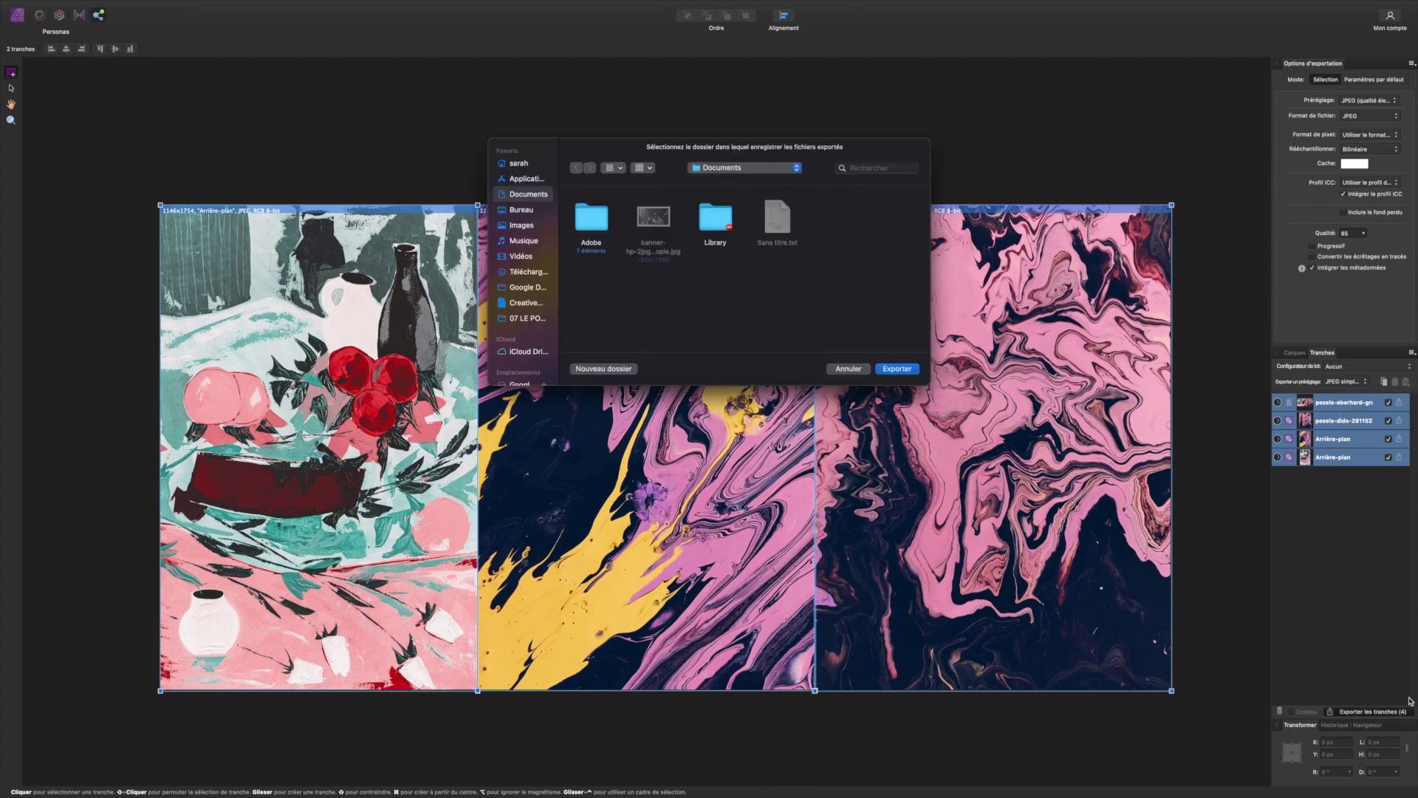
click(523, 210)
scroll(734, 246, down, 5)
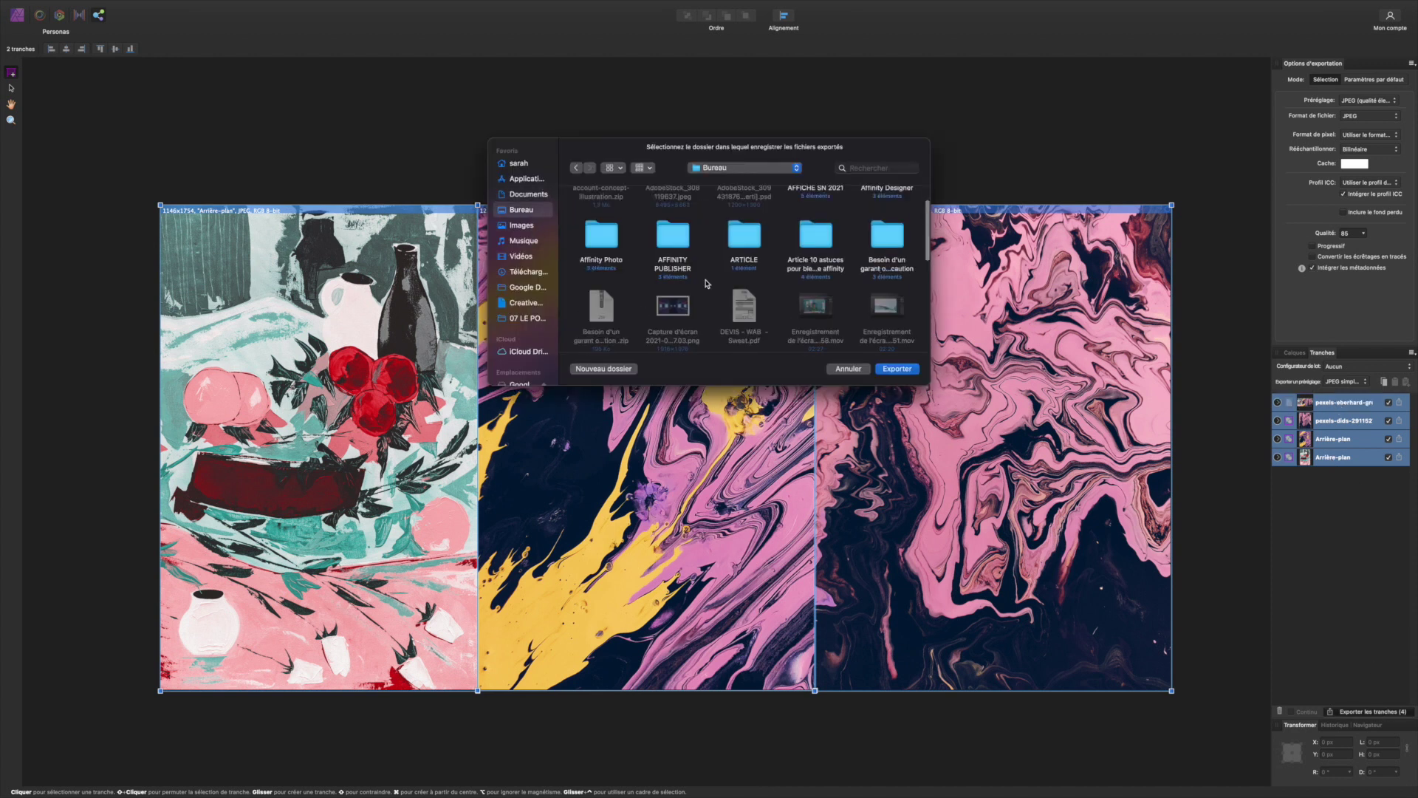
click(739, 233)
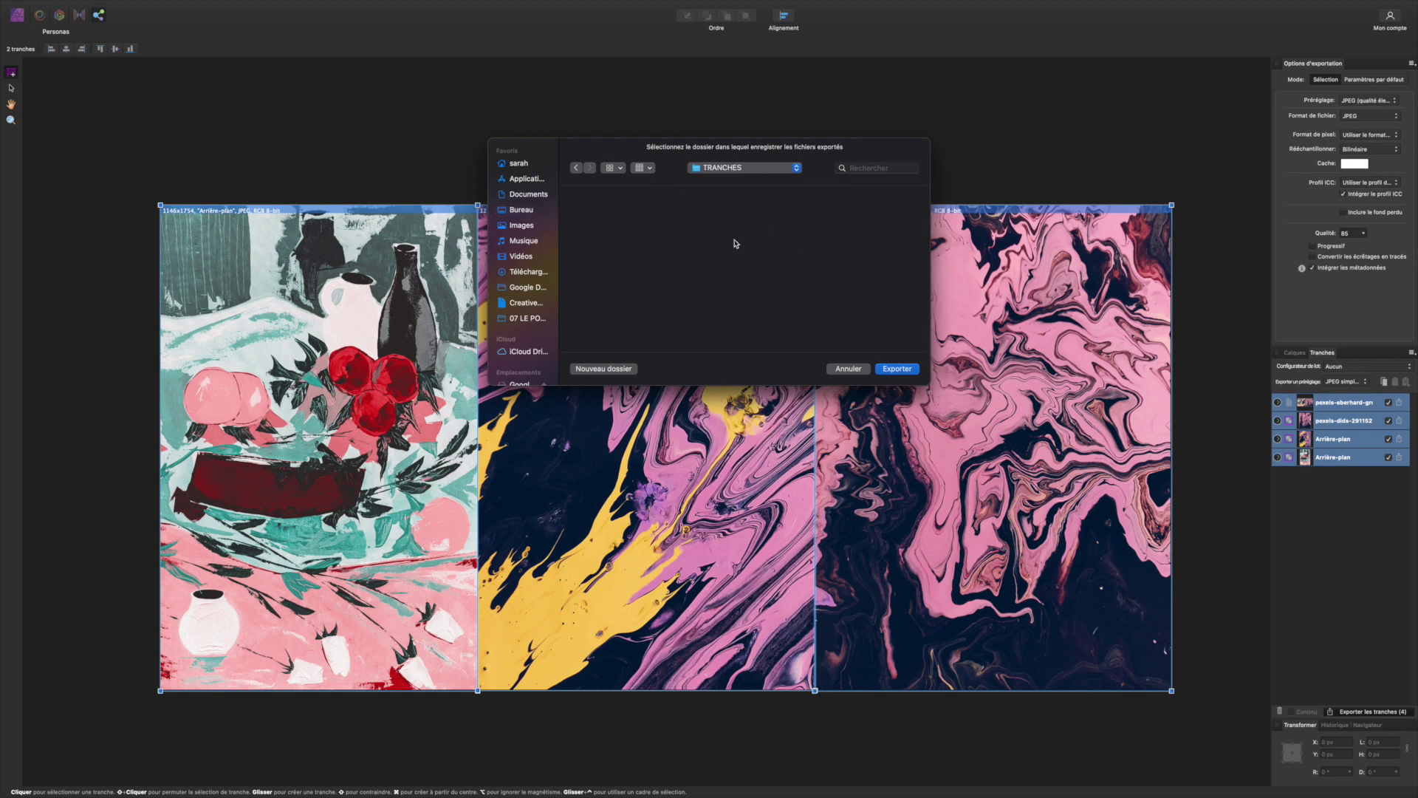
click(894, 370)
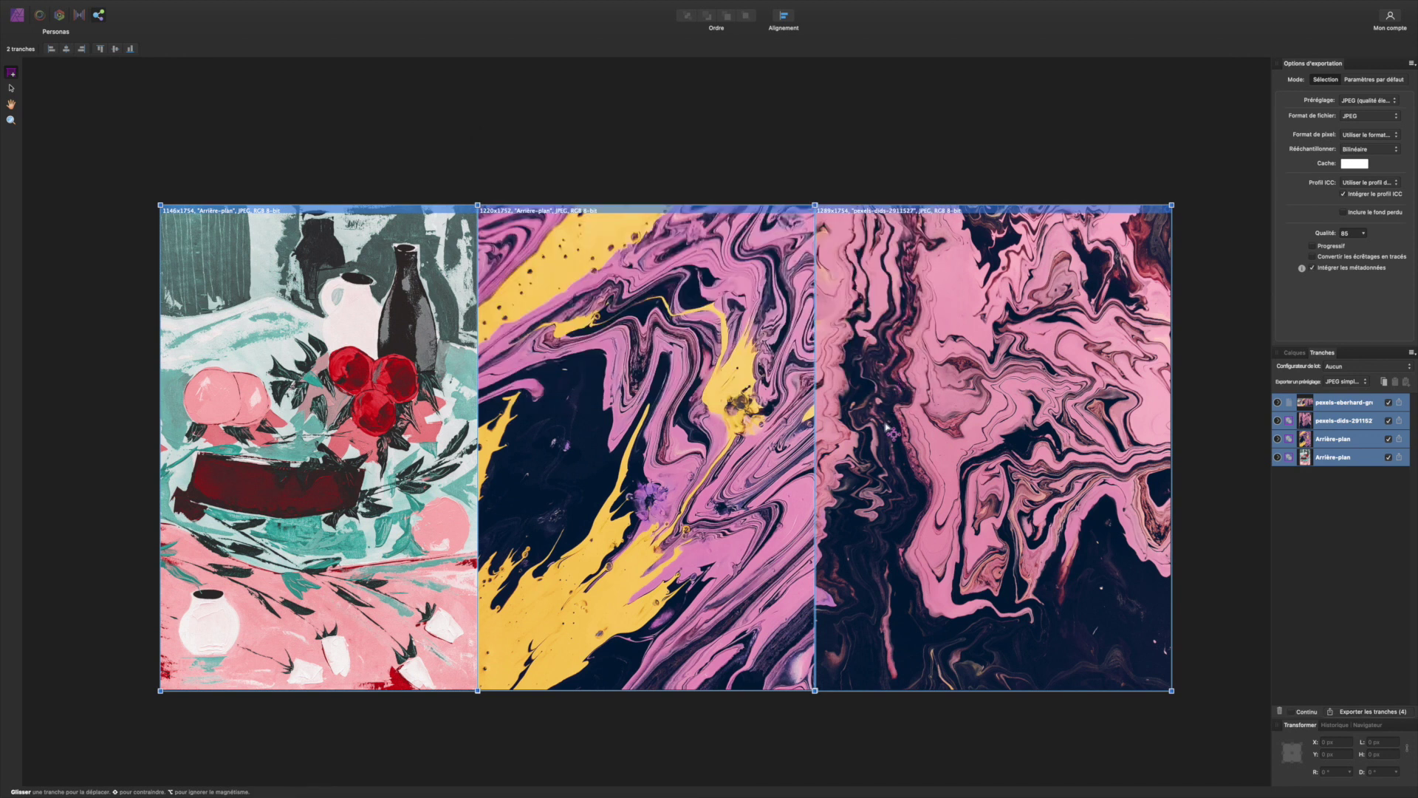
- Return the sliced composition to the Photo persona
click(1292, 712)
click(16, 15)
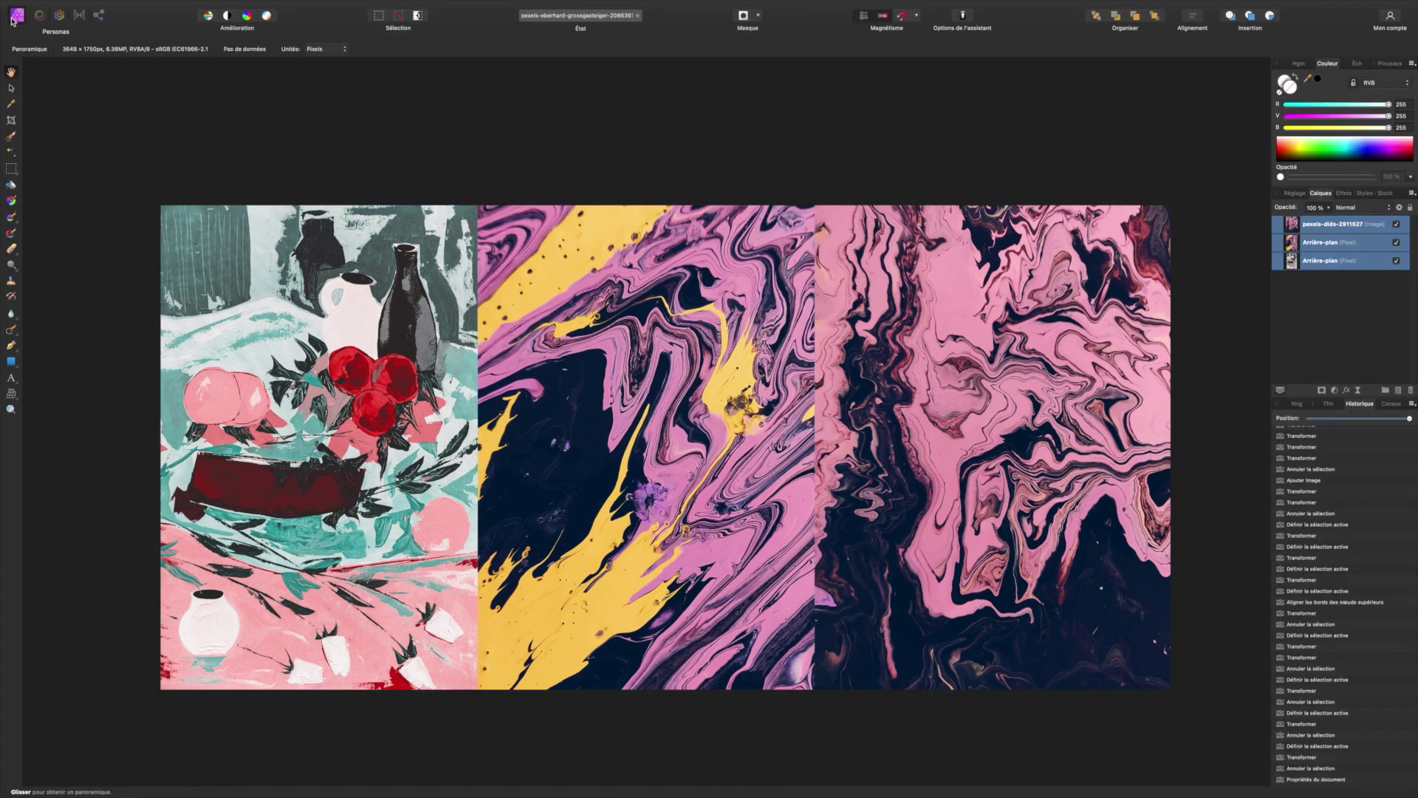
mouse_move(212, 3)
mouse_move(346, 3)
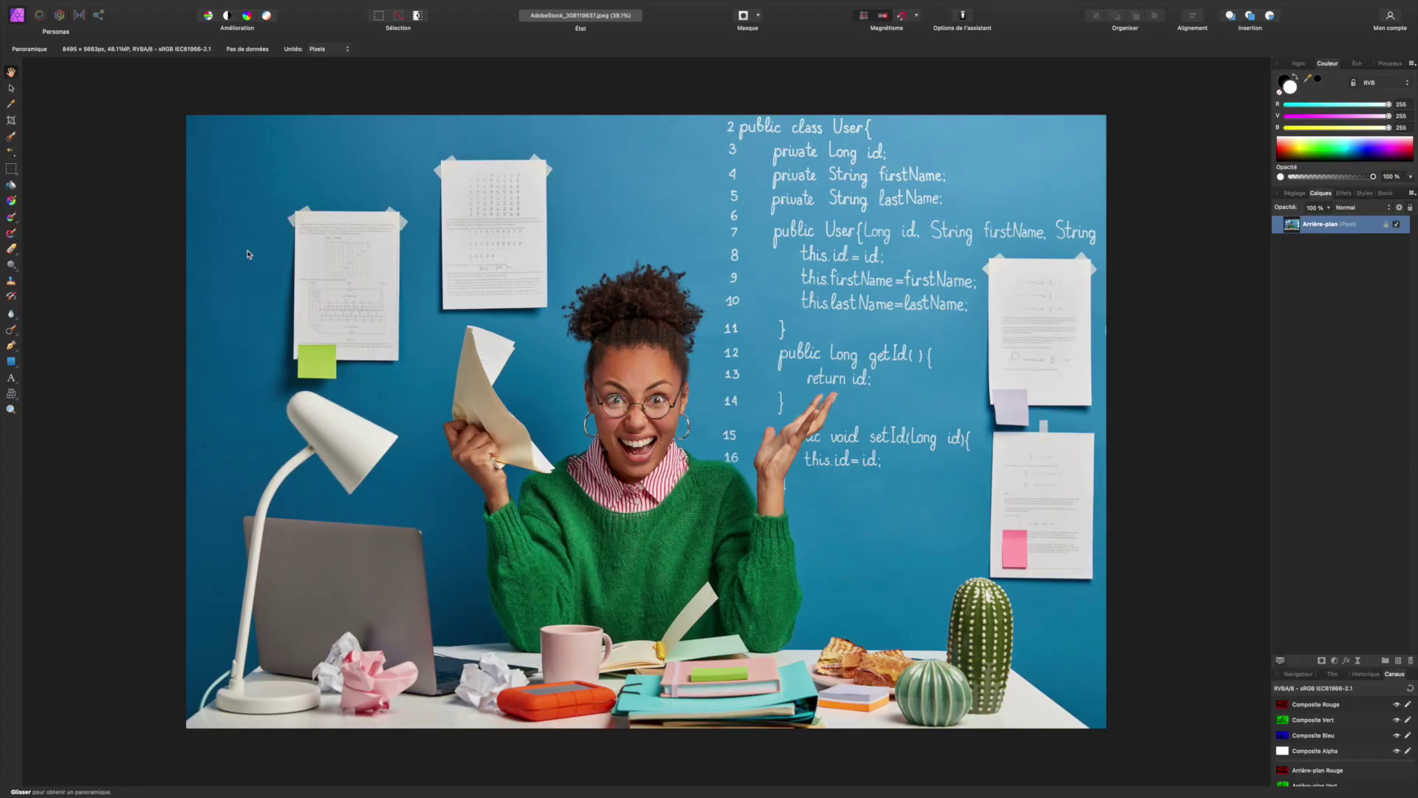
- Remove the wall sheet with the green sticky note above the lamp using the Inpainting Brush at 340 px
click(11, 329)
click(65, 372)
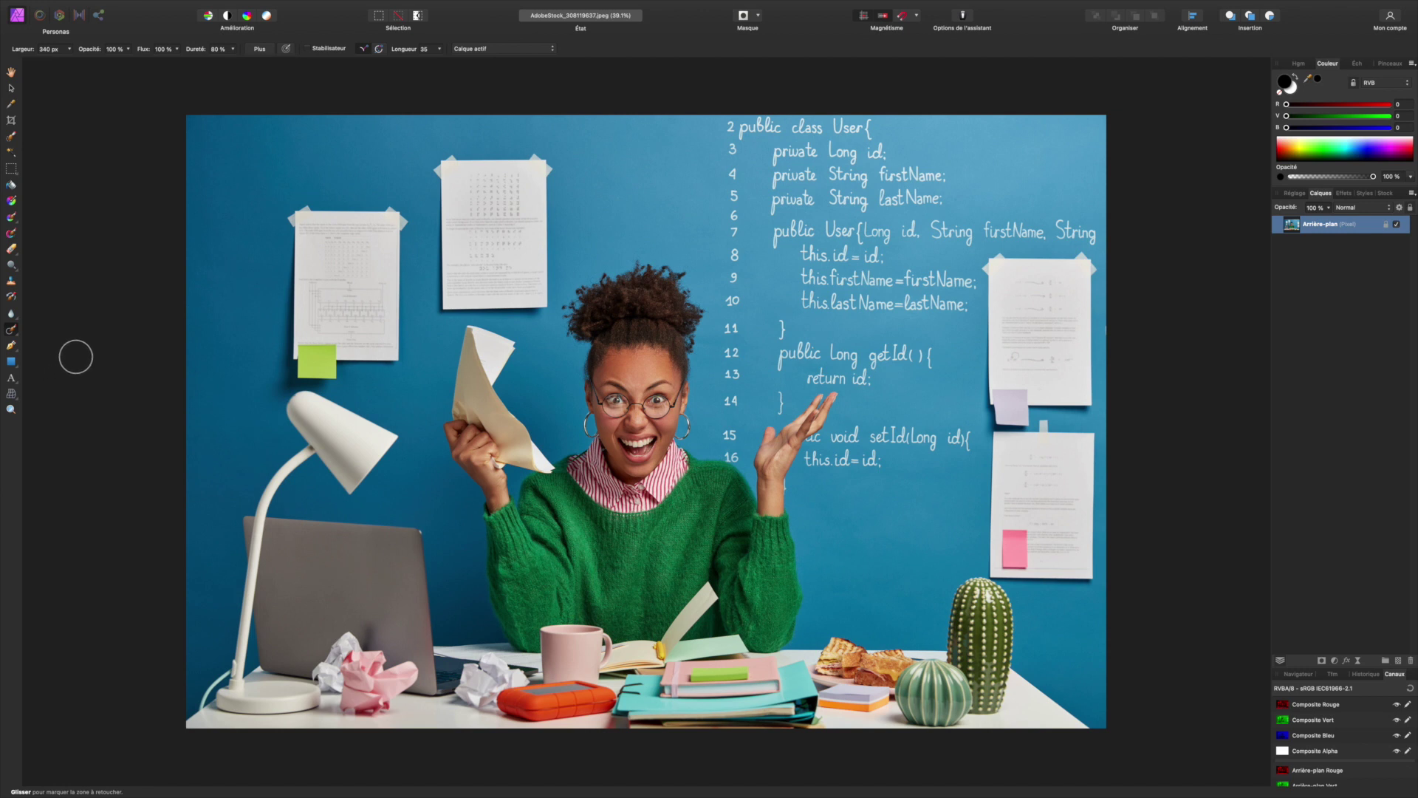
click(68, 48)
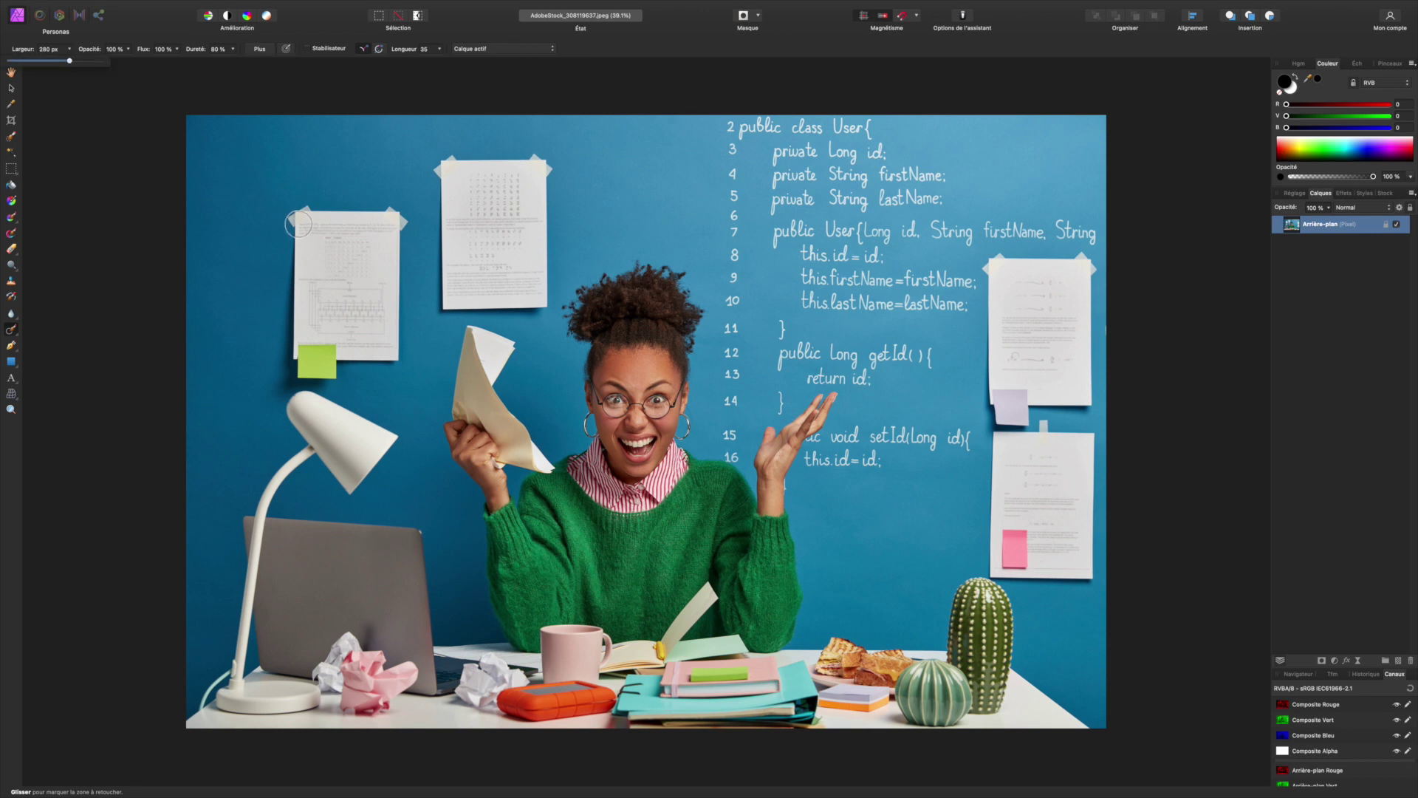
drag(78, 61, 73, 64)
mouse_move(298, 214)
mouse_down()
mouse_move(394, 214)
mouse_move(396, 228)
mouse_move(297, 235)
mouse_move(386, 246)
mouse_move(388, 269)
mouse_move(296, 265)
mouse_move(295, 282)
mouse_move(396, 294)
mouse_move(289, 312)
mouse_move(408, 327)
mouse_move(289, 337)
mouse_move(395, 348)
mouse_move(285, 380)
mouse_move(334, 380)
mouse_up()
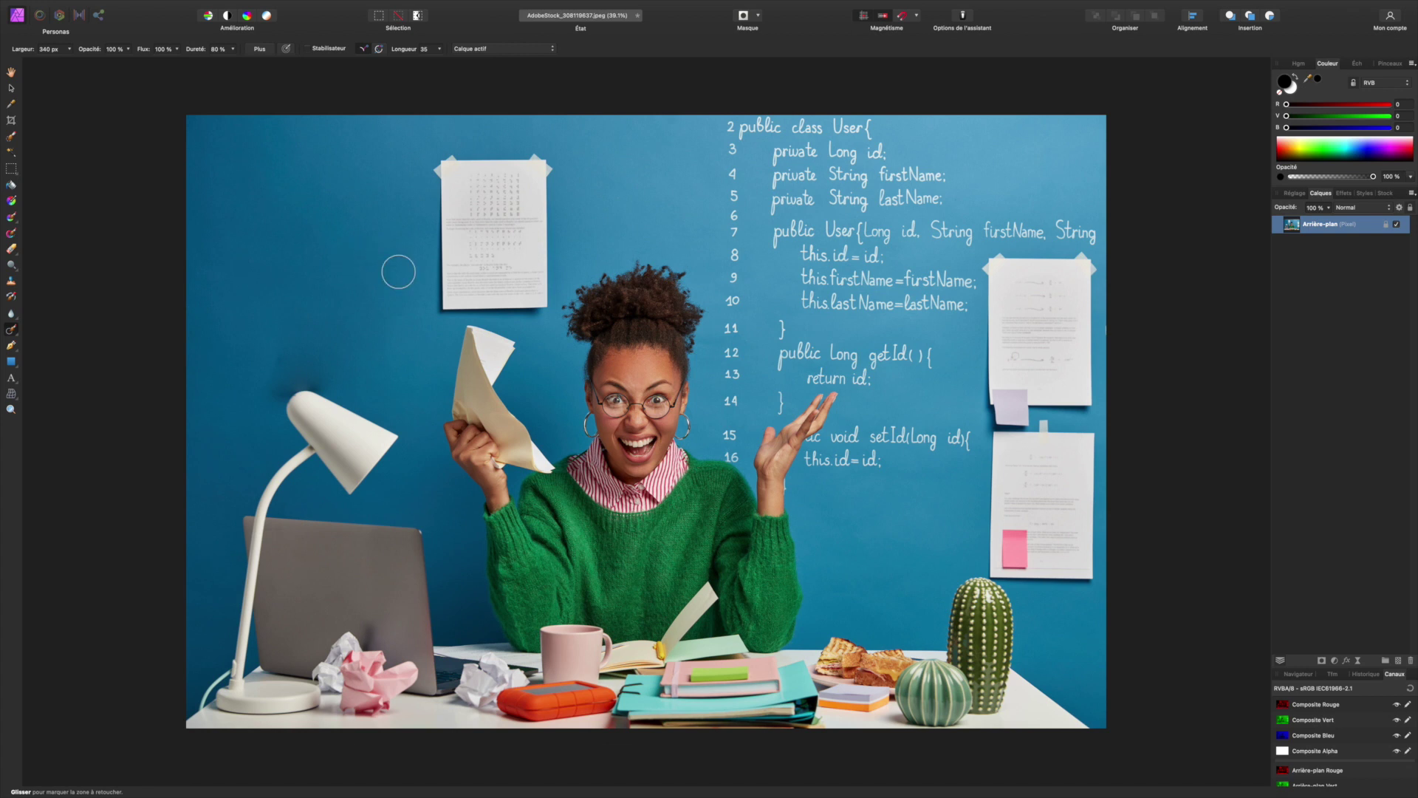
- On a new pixel layer, inpaint away the taped sheet beside the woman's hair, with the brush source set to Calque actif et sous-jacent
click(1398, 660)
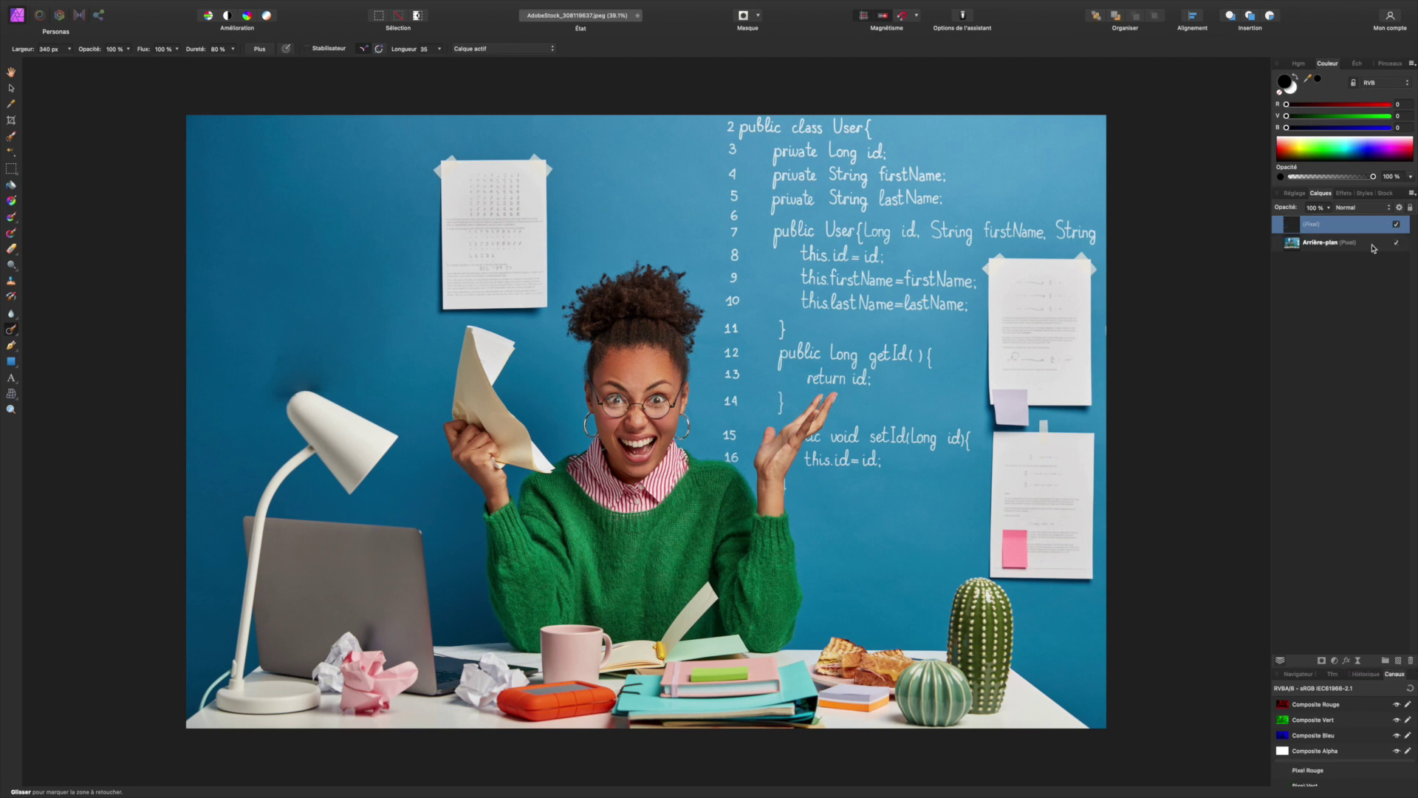
key(super+plus)
key(super+plus)
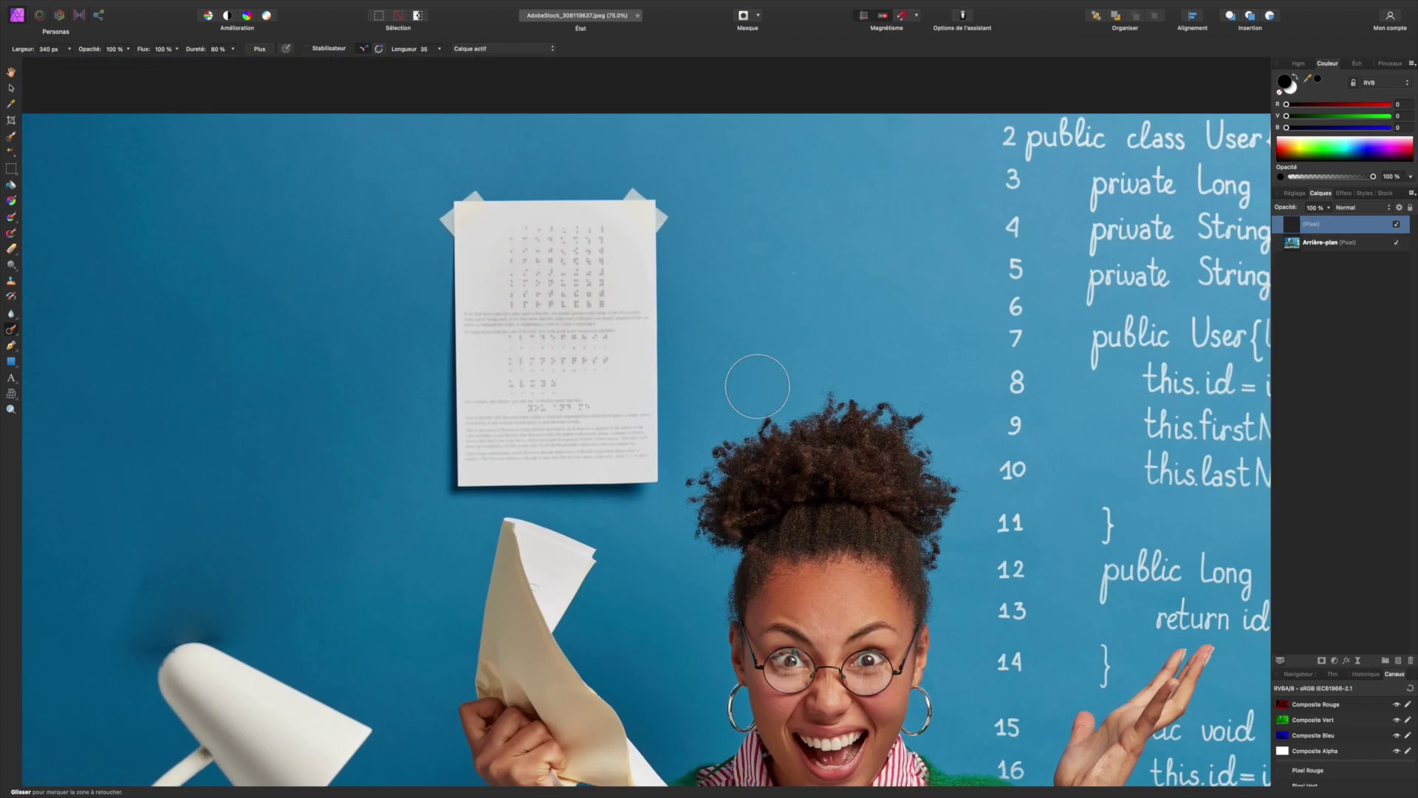
click(526, 49)
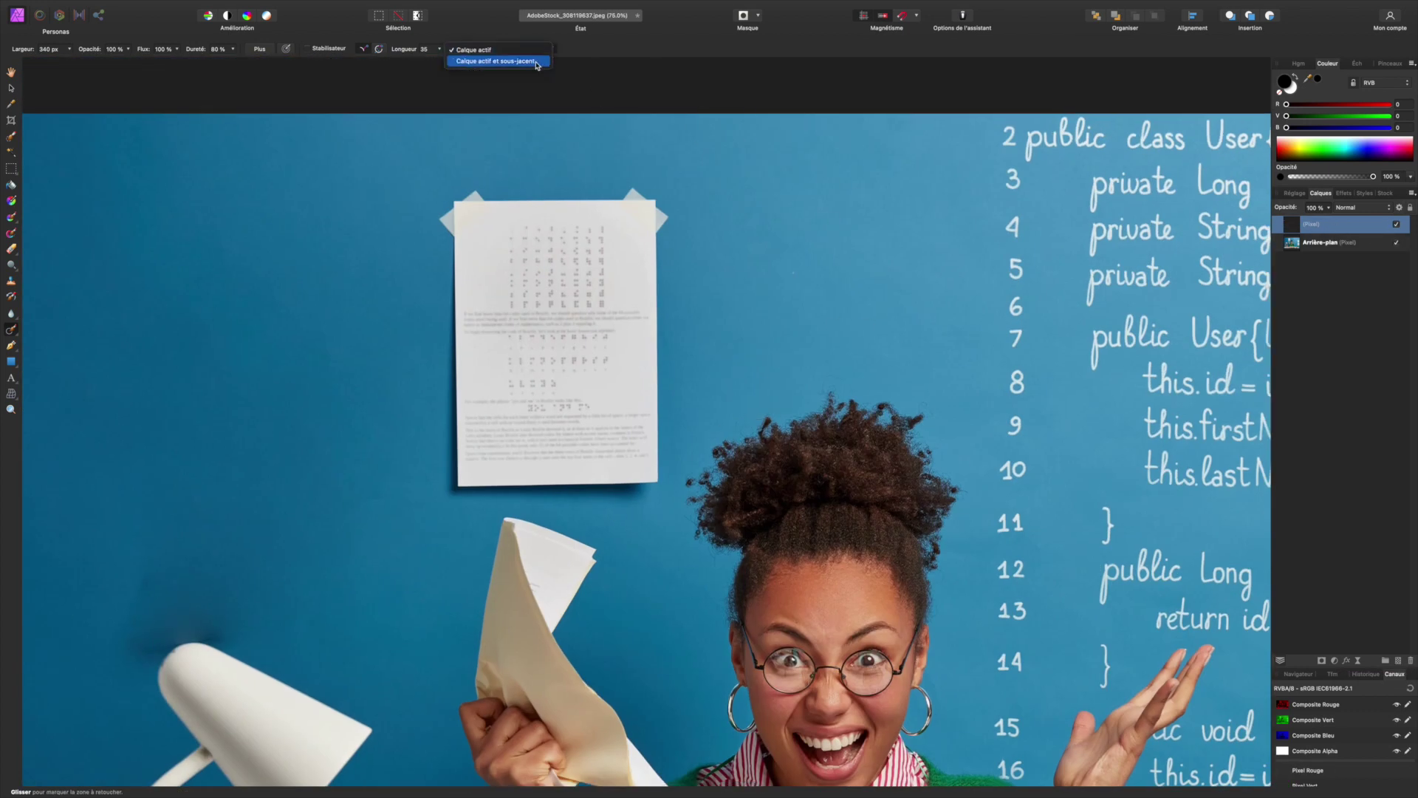
click(537, 64)
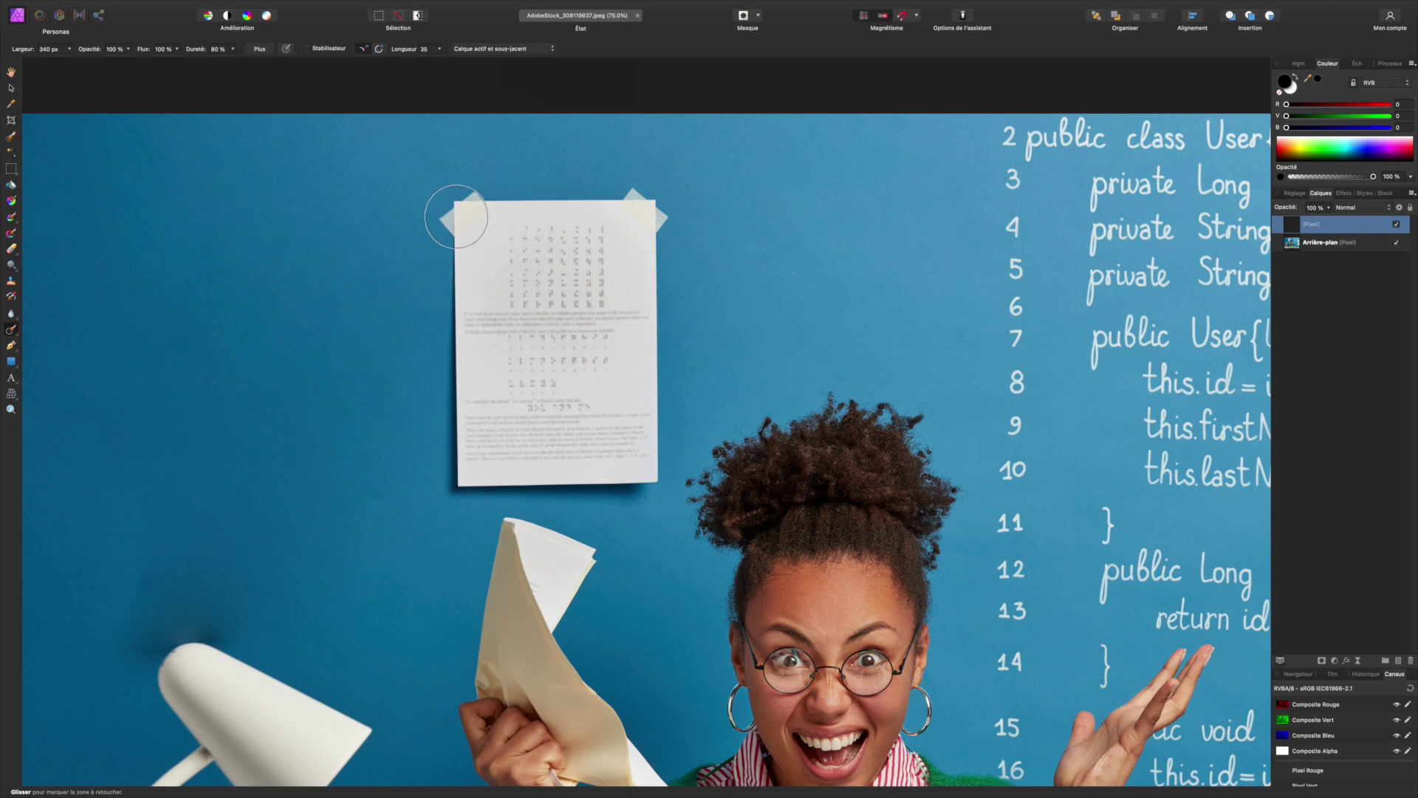
mouse_move(459, 214)
mouse_down()
mouse_move(662, 215)
mouse_move(459, 271)
mouse_move(665, 274)
mouse_move(432, 327)
mouse_move(607, 334)
mouse_move(602, 384)
mouse_move(439, 381)
mouse_move(642, 429)
mouse_move(611, 482)
mouse_move(477, 484)
mouse_move(466, 437)
mouse_move(618, 435)
mouse_up()
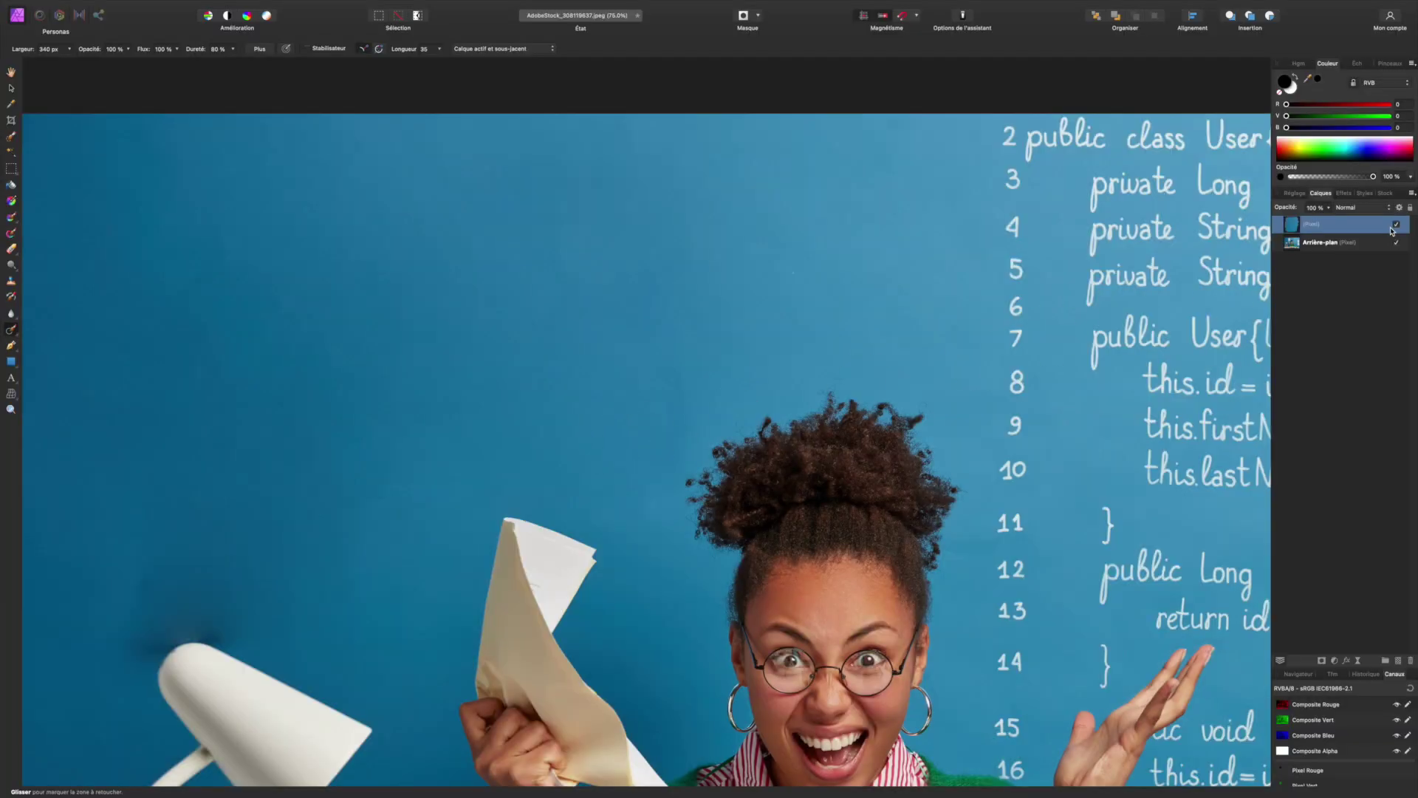
- Toggle the visibility of the retouching pixel layer to compare the wall with and without the taped sheet
click(1397, 225)
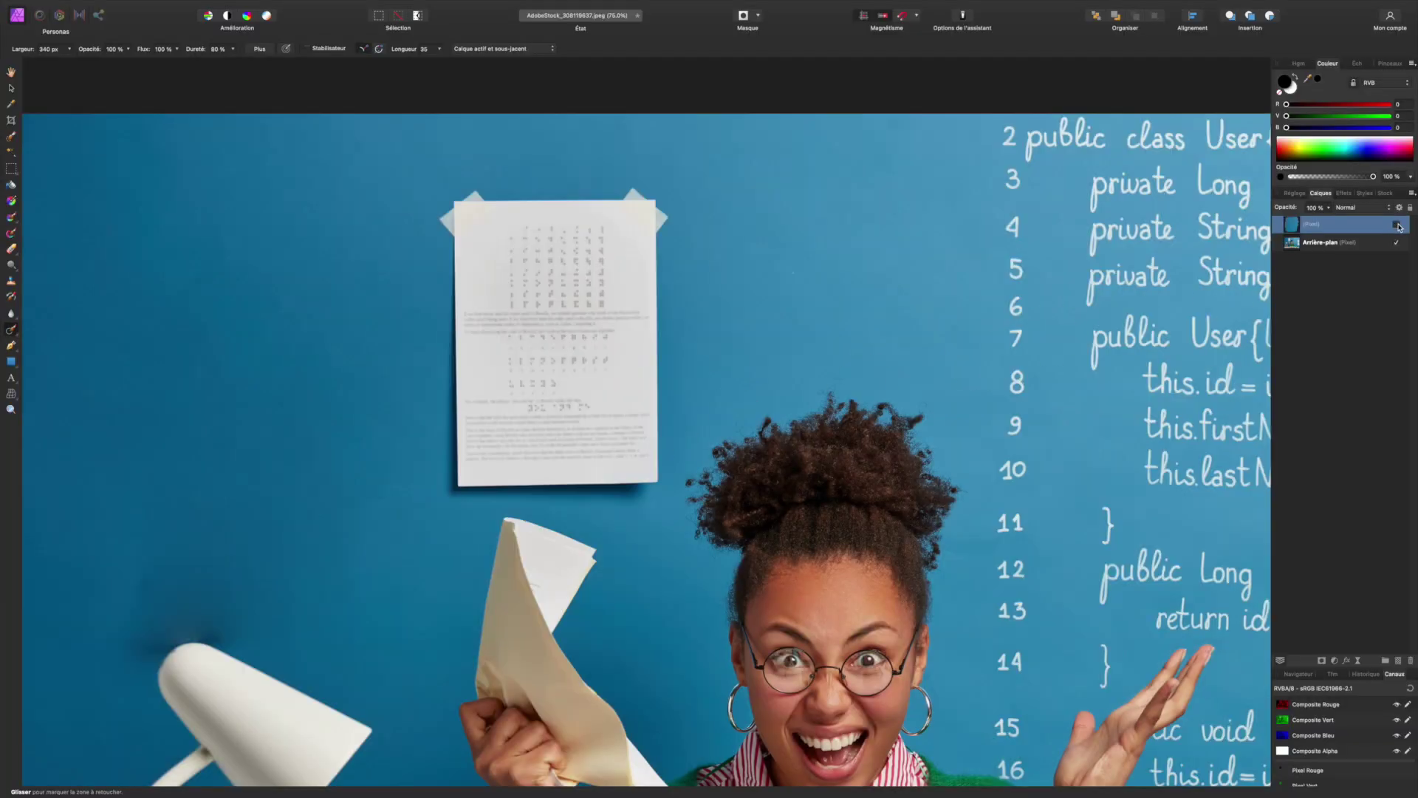
click(1396, 225)
click(1397, 225)
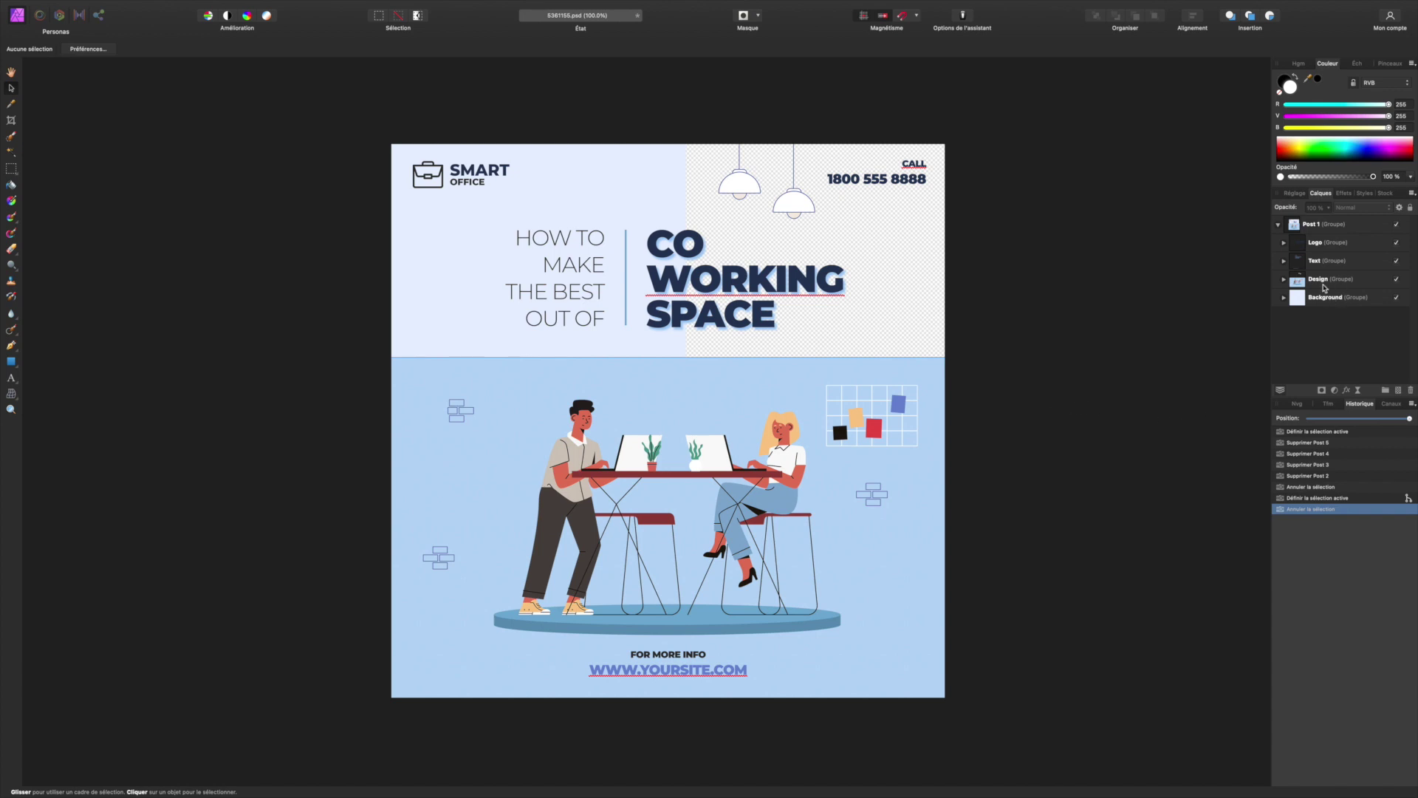
- Select the Design group of the coworking poster, collapse its parent group, and select the whole Post 1 group
click(1324, 284)
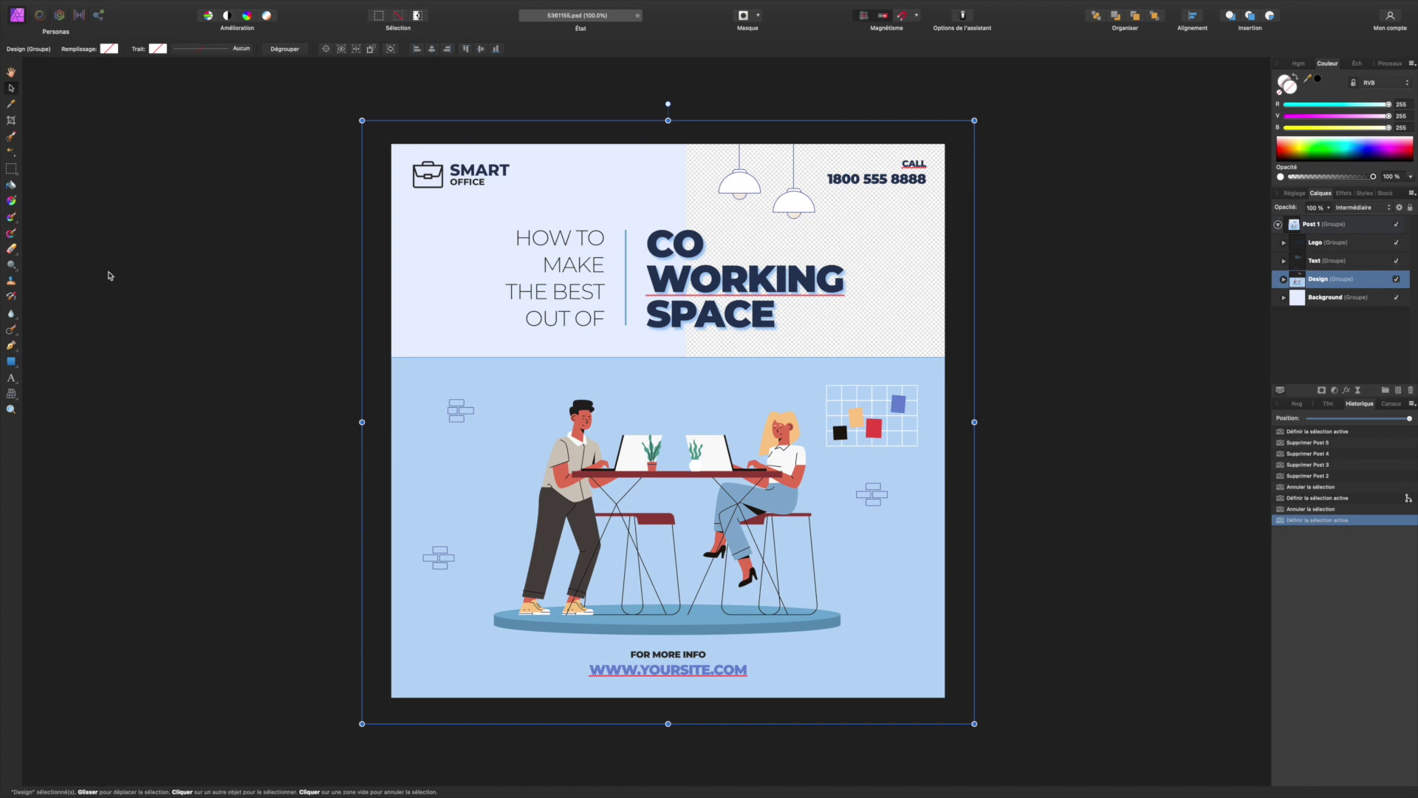
drag(418, 388, 454, 399)
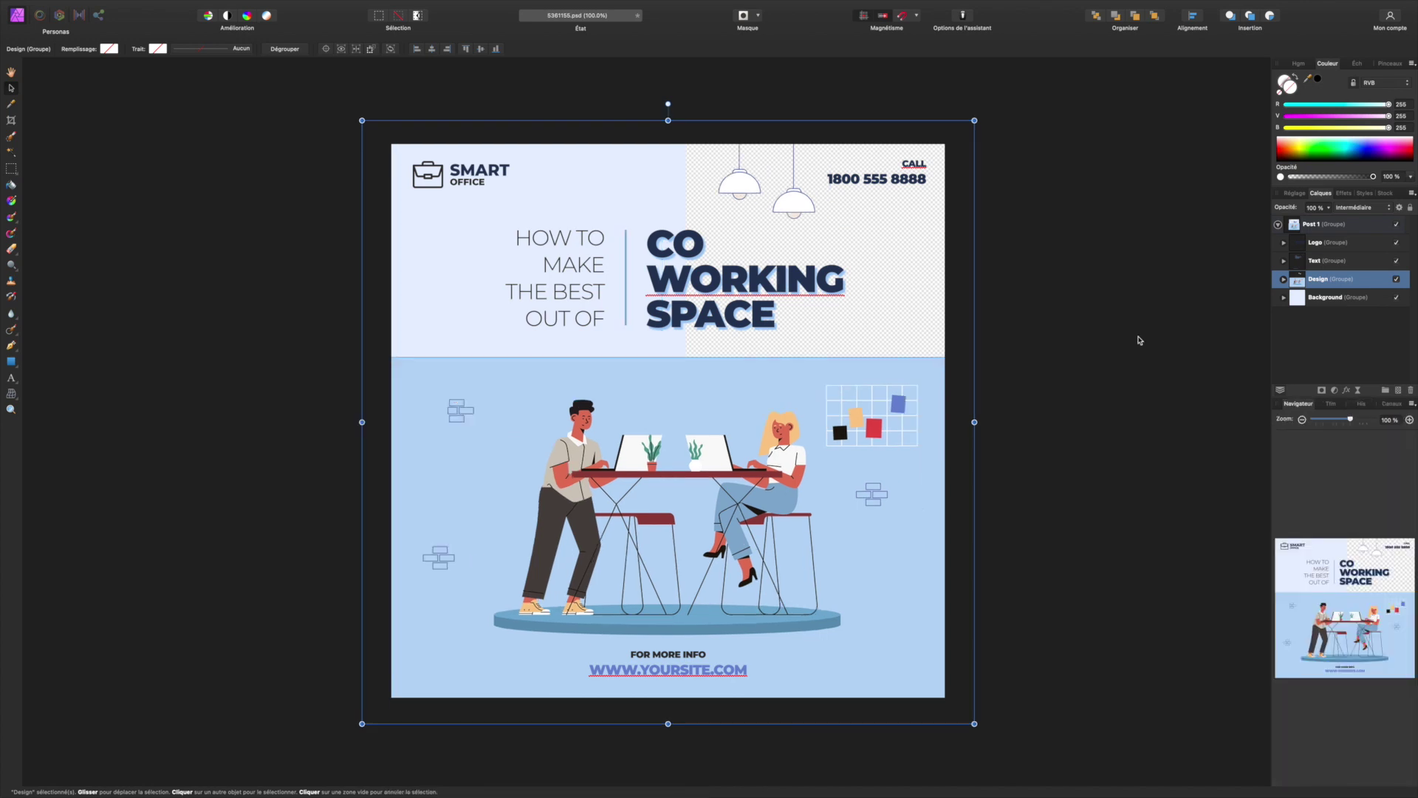
click(1278, 225)
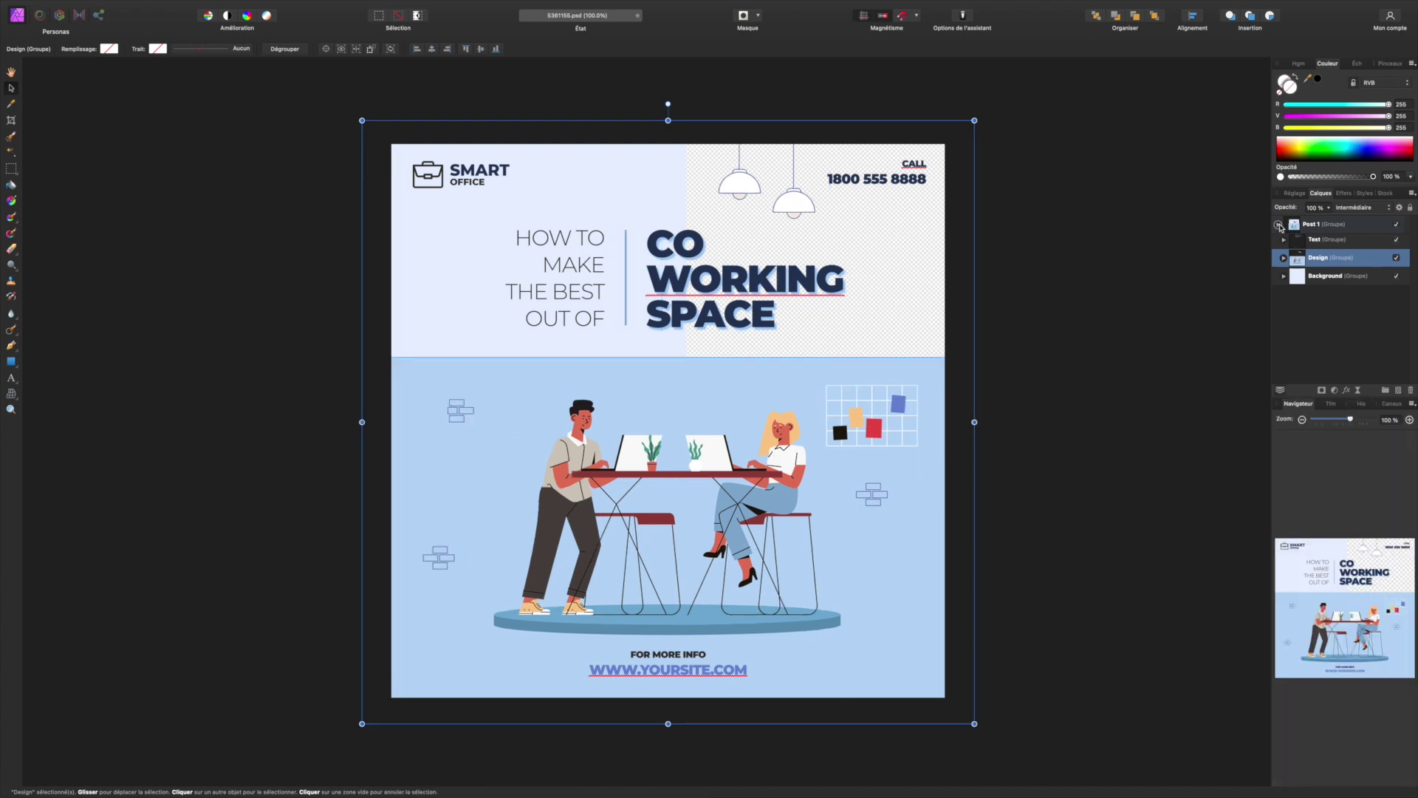
click(1330, 225)
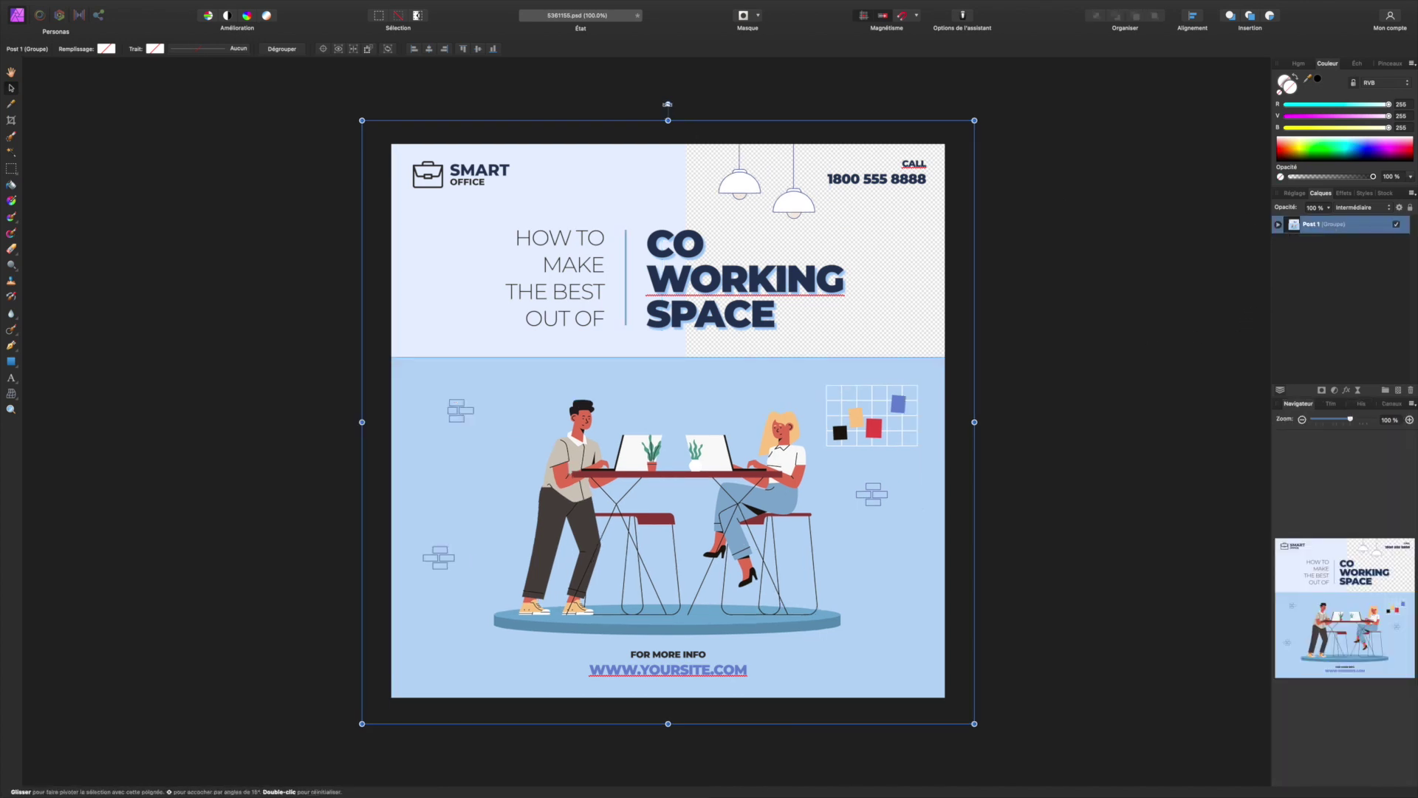
- Try rotating the Post 1 group from its upper handle and its upper-right corner, resetting the rotation after each attempt
mouse_move(668, 103)
mouse_down()
mouse_move(868, 188)
mouse_move(572, 129)
mouse_move(470, 167)
mouse_move(555, 124)
mouse_move(673, 104)
mouse_up()
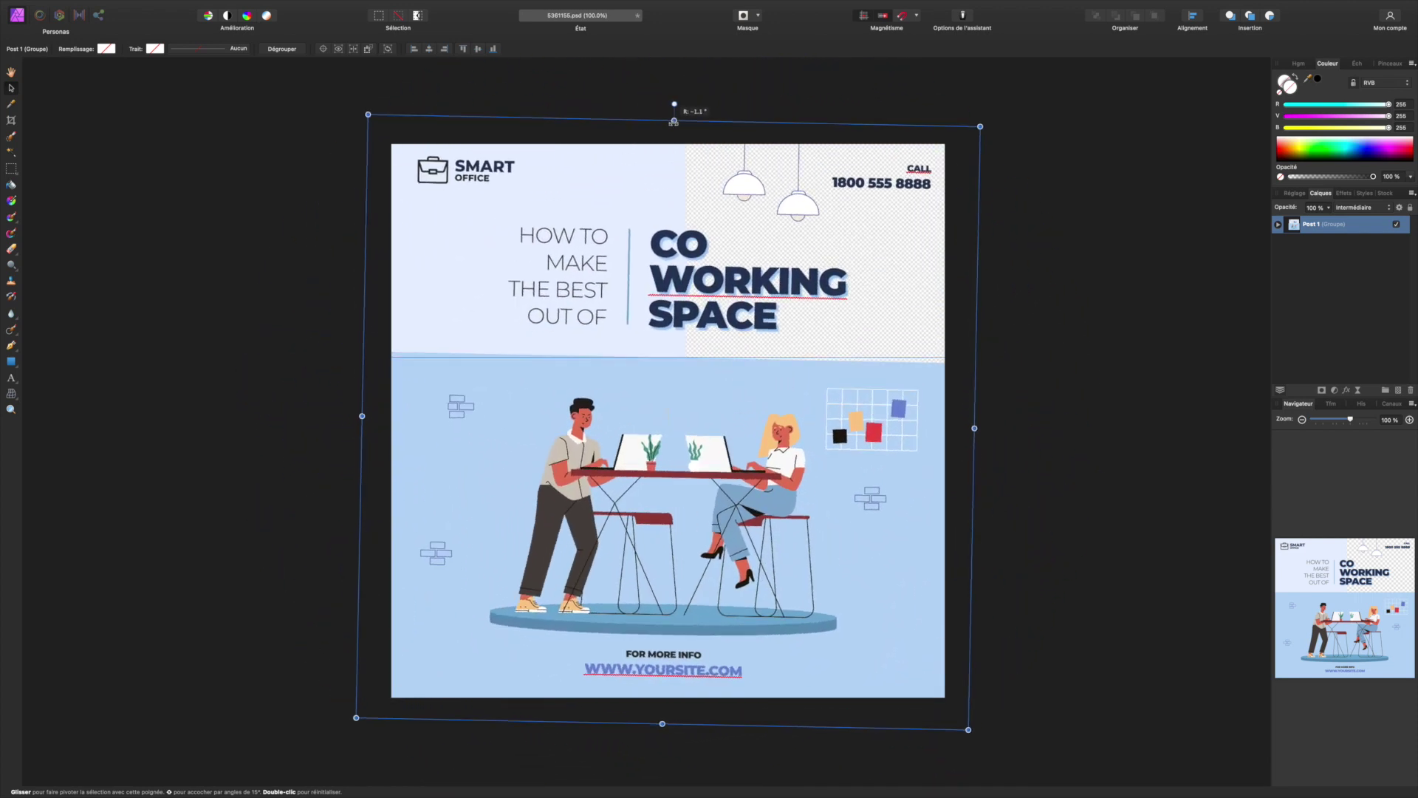
double_click(672, 122)
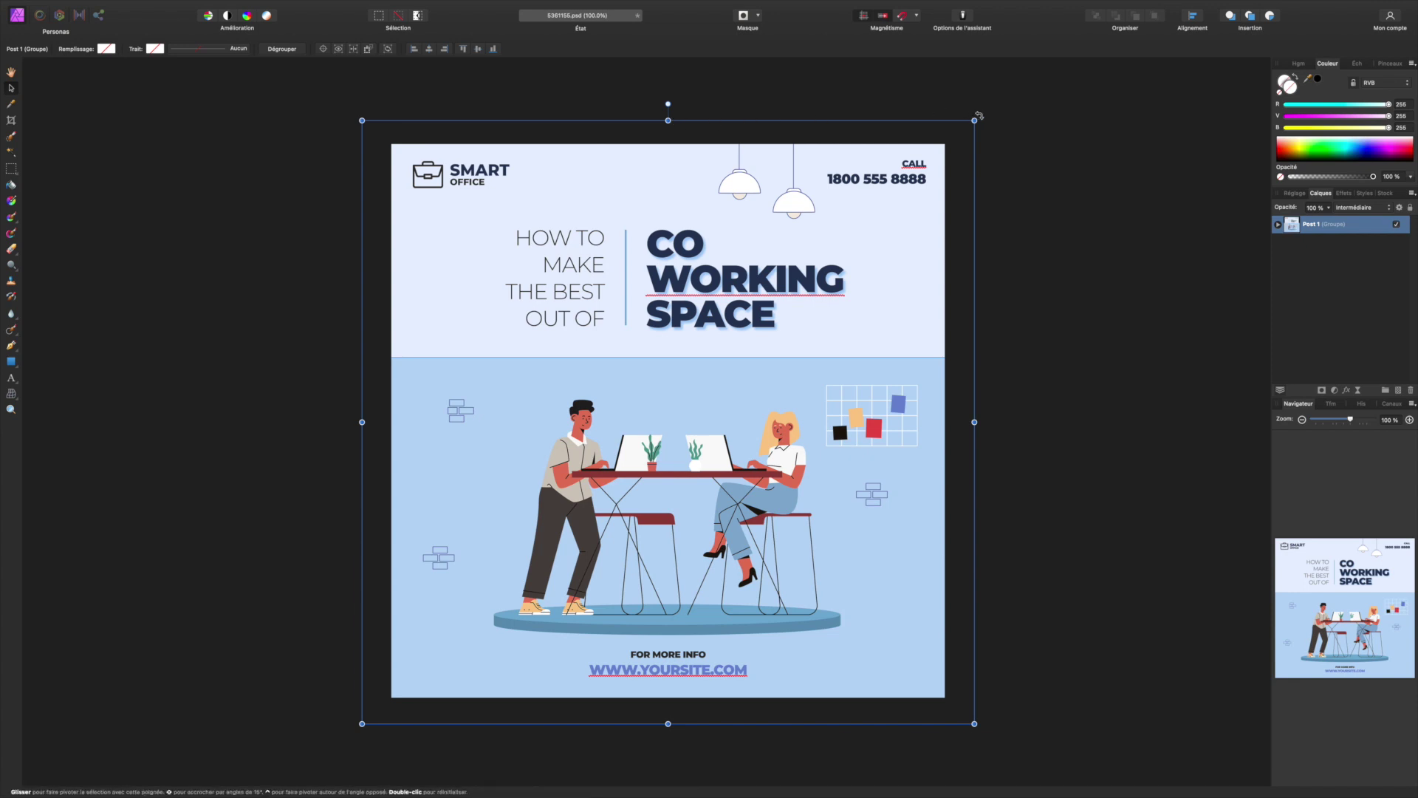
mouse_move(978, 116)
mouse_down()
mouse_move(1093, 277)
mouse_move(1042, 177)
mouse_move(974, 131)
mouse_up()
double_click(975, 130)
drag(979, 116, 1009, 150)
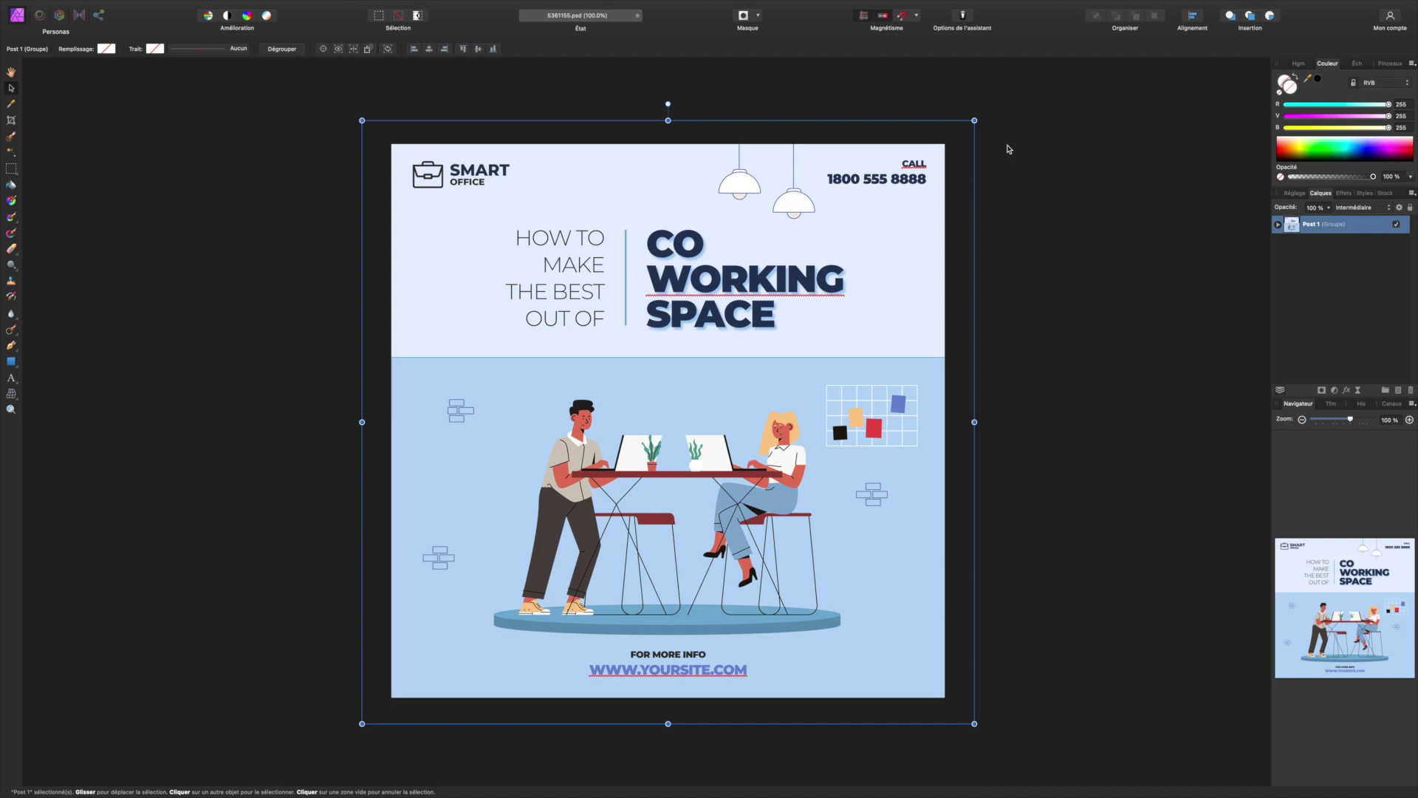
- Try the corner and edge handles of the Post 1 group to transform and slightly skew it, and clear the selection
mouse_move(974, 723)
mouse_down()
mouse_move(975, 690)
mouse_move(813, 539)
mouse_move(988, 728)
mouse_move(983, 698)
mouse_move(940, 688)
mouse_move(940, 659)
mouse_move(986, 715)
mouse_up()
mouse_move(973, 421)
mouse_down()
mouse_move(974, 268)
mouse_move(973, 419)
mouse_up()
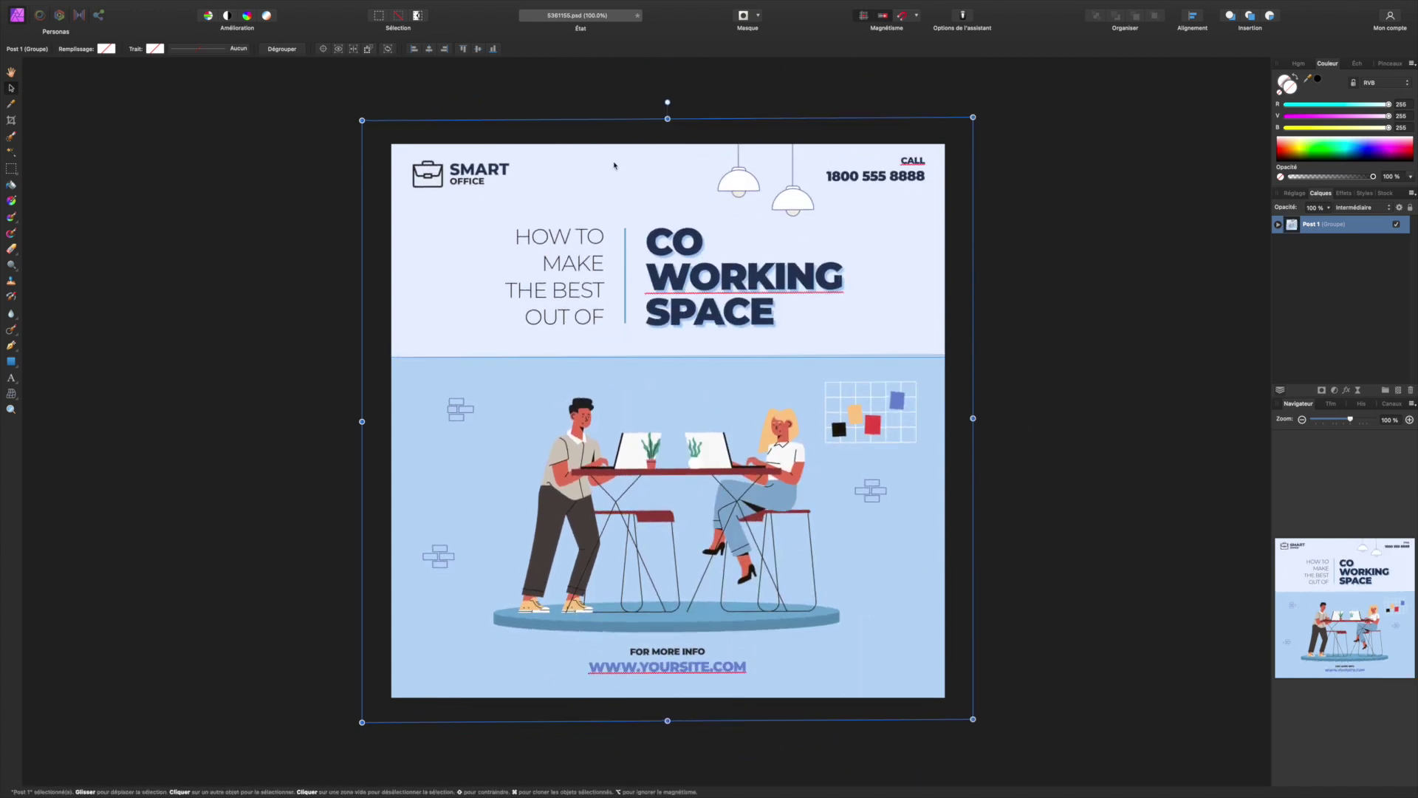
mouse_move(667, 723)
mouse_down()
mouse_move(412, 722)
mouse_move(668, 722)
mouse_up()
click(1042, 472)
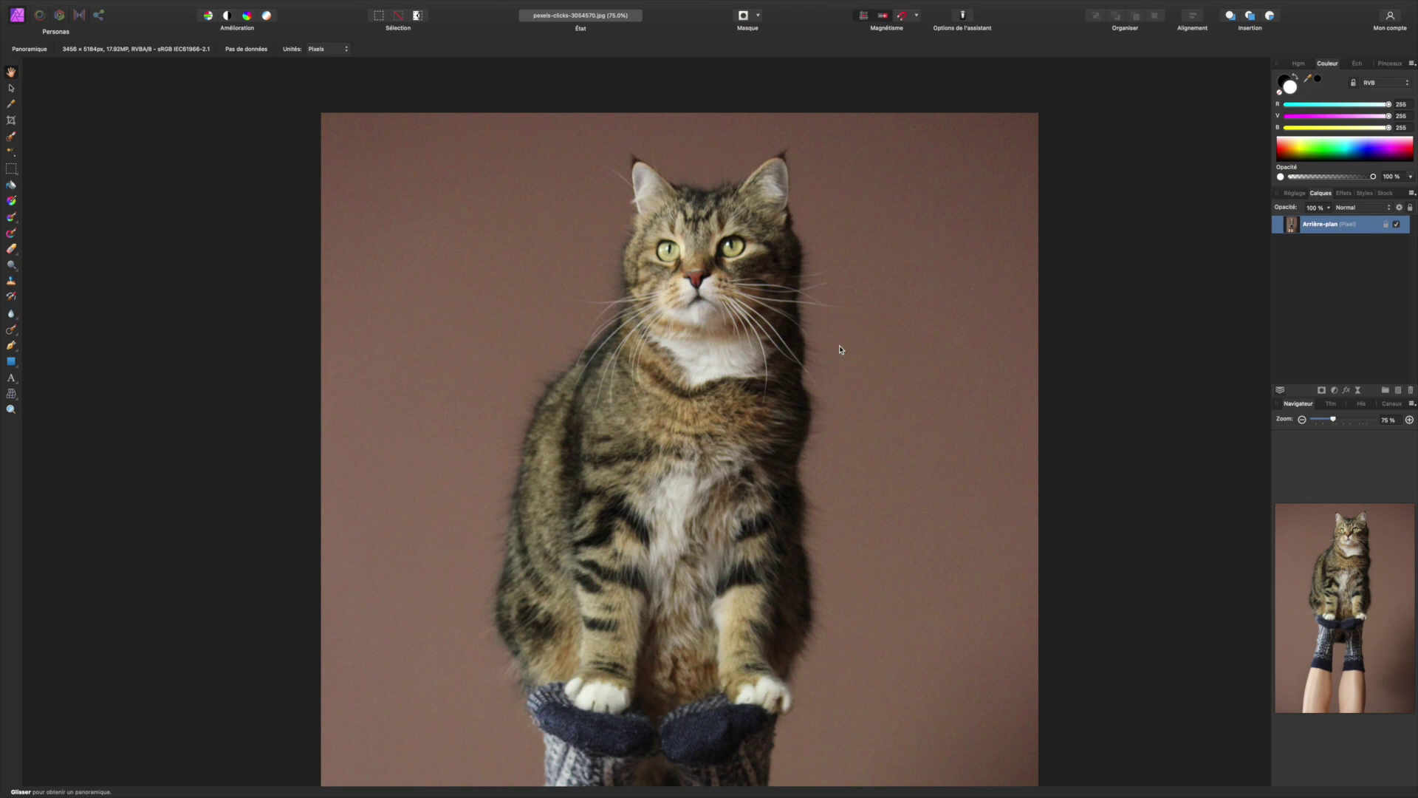
- Select the cat without the socks using the Selection Brush at 100 px, snapping to edges
click(11, 331)
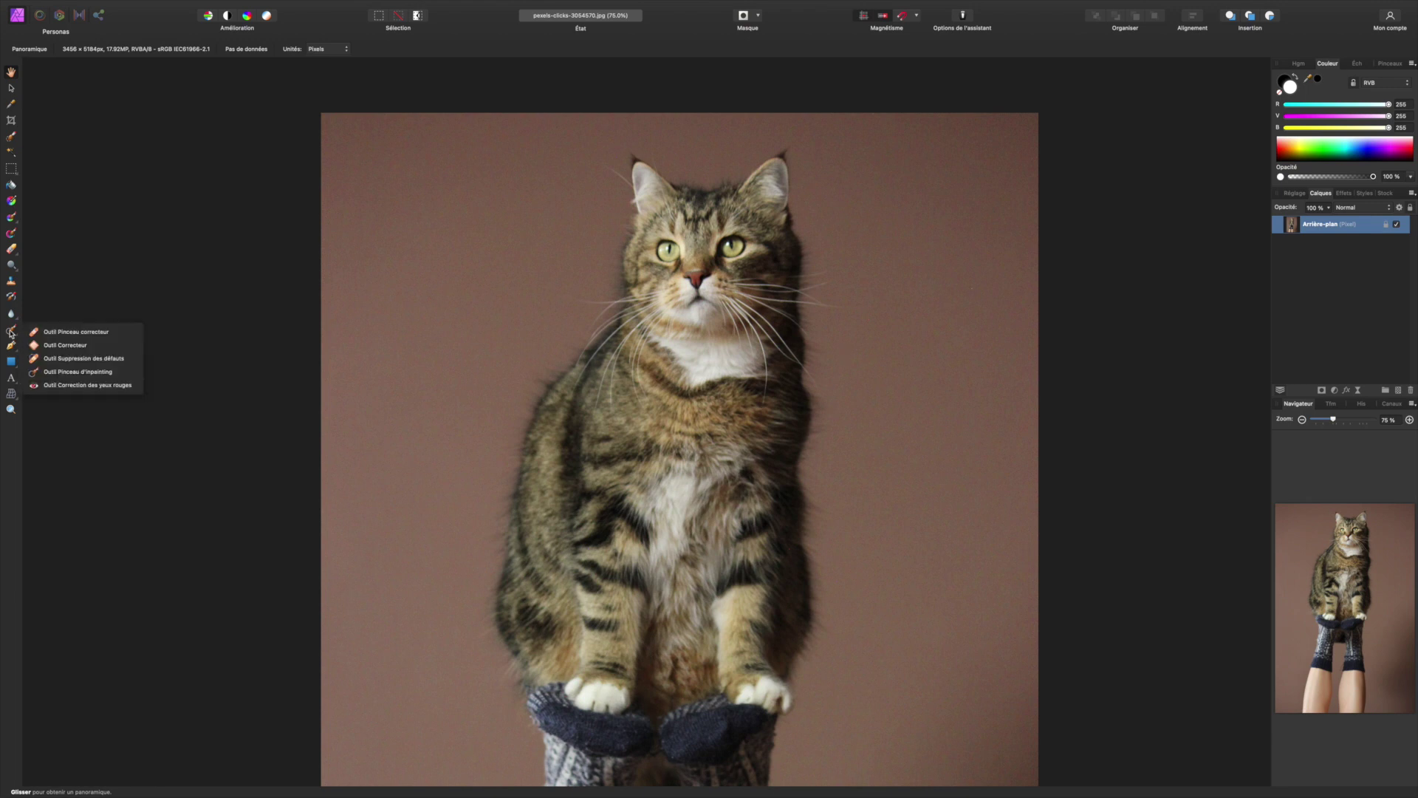
click(11, 138)
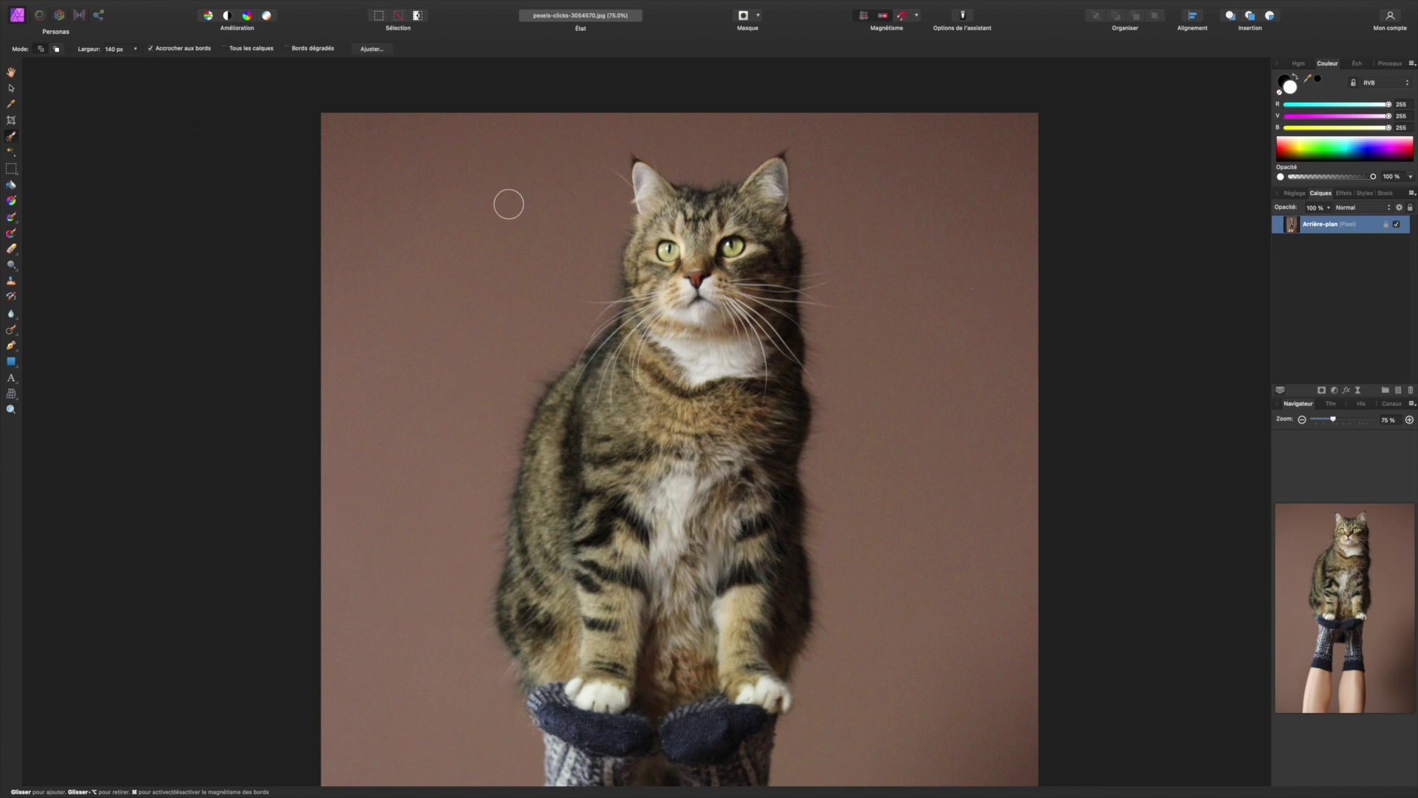
click(135, 49)
drag(134, 60, 132, 61)
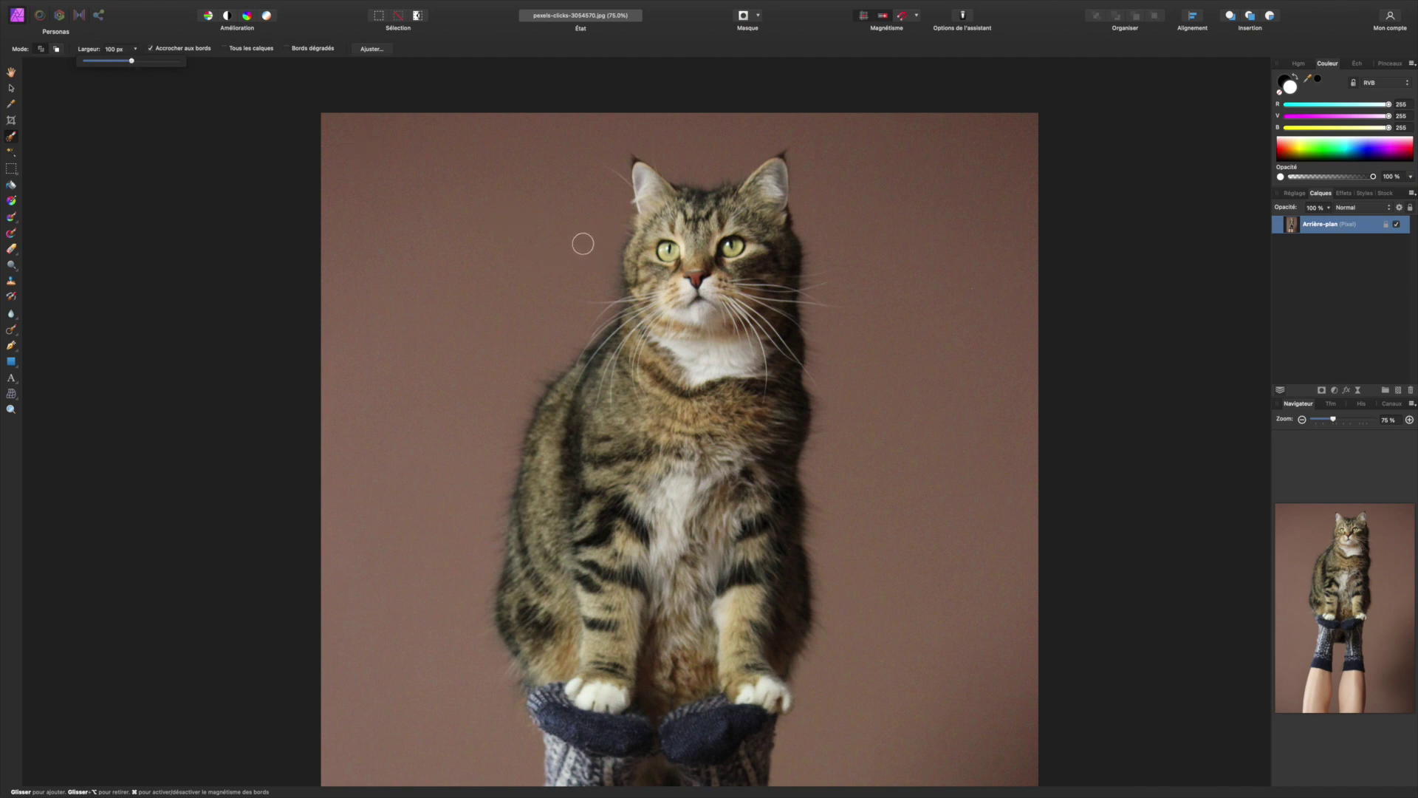
mouse_move(635, 184)
mouse_down()
mouse_move(640, 280)
mouse_move(673, 211)
mouse_move(750, 201)
mouse_move(778, 164)
mouse_move(708, 216)
mouse_move(639, 165)
mouse_move(752, 248)
mouse_move(740, 305)
mouse_move(780, 315)
mouse_move(665, 304)
mouse_move(618, 359)
mouse_move(536, 489)
mouse_move(523, 638)
mouse_move(591, 679)
mouse_move(606, 644)
mouse_move(606, 486)
mouse_move(651, 669)
mouse_move(759, 684)
mouse_move(776, 661)
mouse_move(760, 373)
mouse_move(637, 434)
mouse_move(705, 613)
mouse_move(625, 598)
mouse_move(530, 665)
mouse_move(557, 697)
mouse_up()
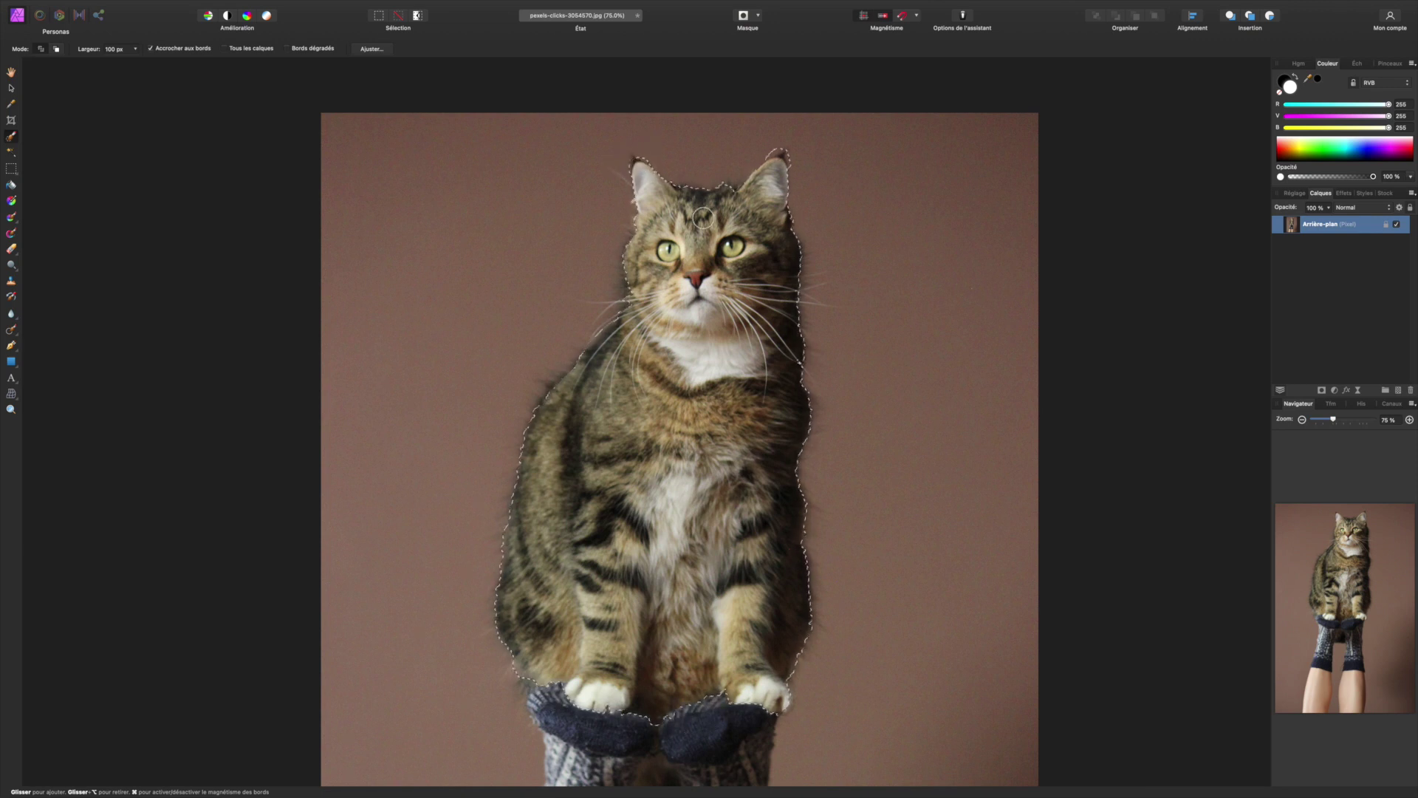
- Refine the cat selection by painting its fur edges along the back and head with the Cache adjustment brush at 100 px
click(372, 49)
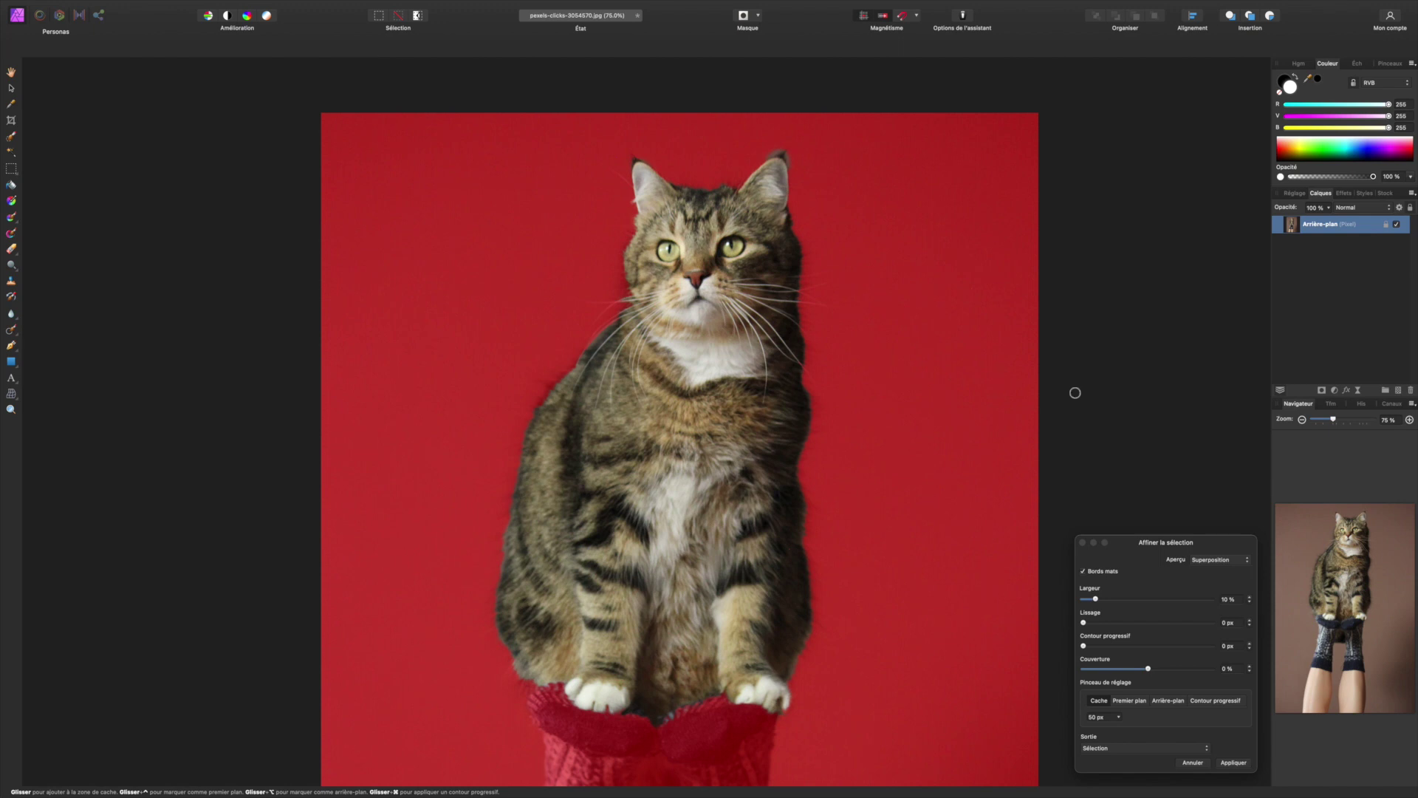
drag(1129, 544, 1114, 122)
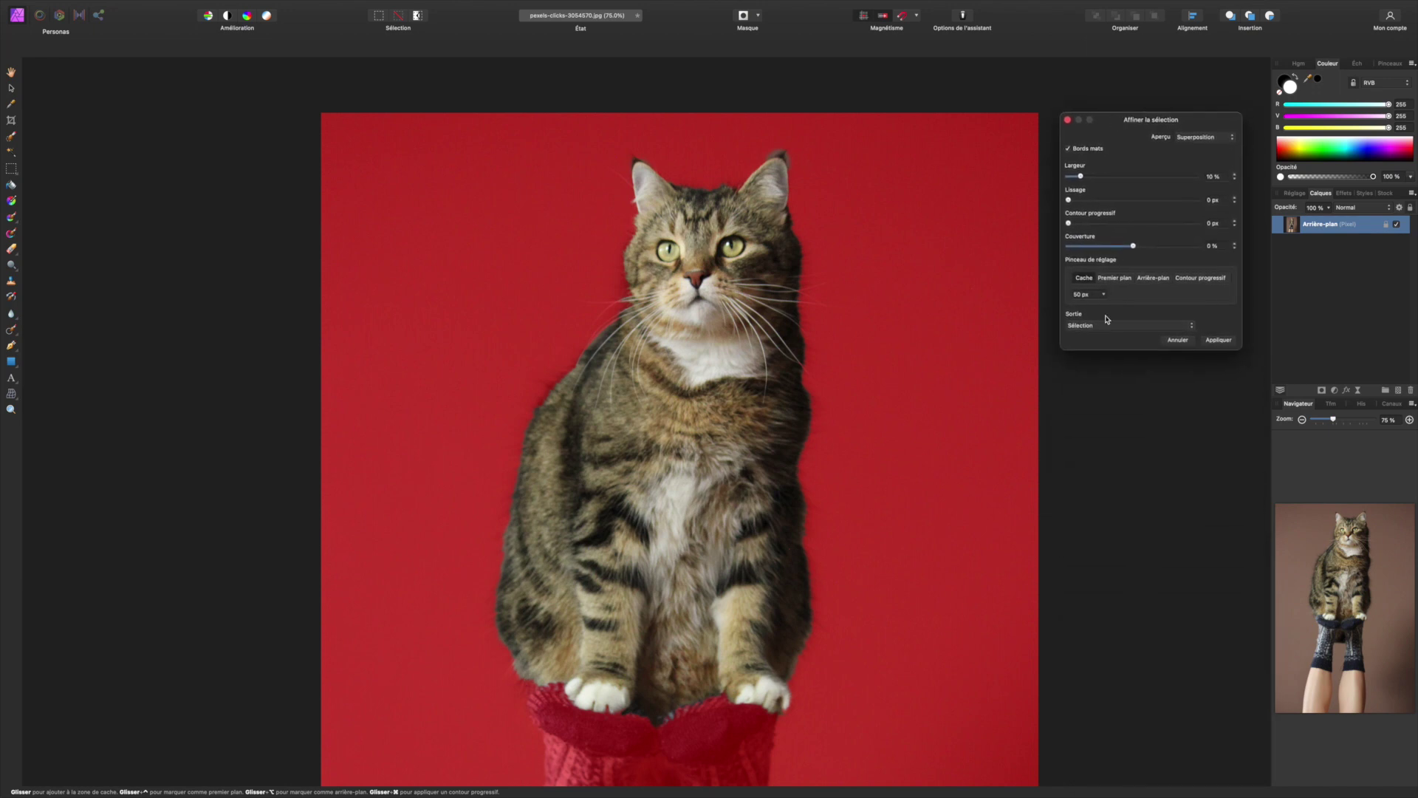
click(1103, 295)
drag(1106, 307, 1112, 307)
drag(629, 318, 593, 349)
mouse_move(553, 388)
mouse_down()
mouse_move(502, 578)
mouse_move(504, 634)
mouse_move(554, 678)
mouse_up()
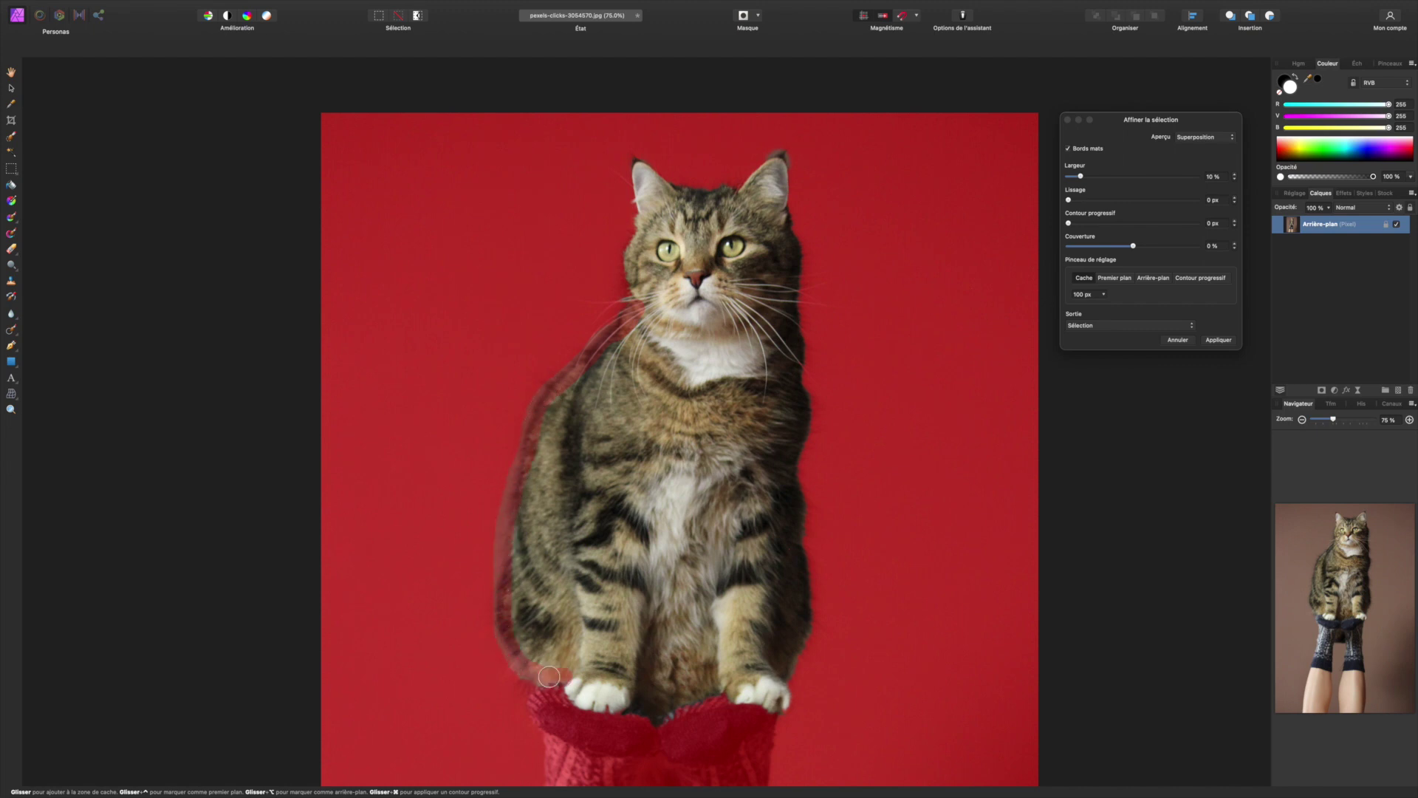
mouse_move(618, 323)
mouse_down()
mouse_move(650, 167)
mouse_move(723, 190)
mouse_move(768, 164)
mouse_move(801, 291)
mouse_move(807, 595)
mouse_move(789, 683)
mouse_move(669, 709)
mouse_move(604, 706)
mouse_move(568, 680)
mouse_up()
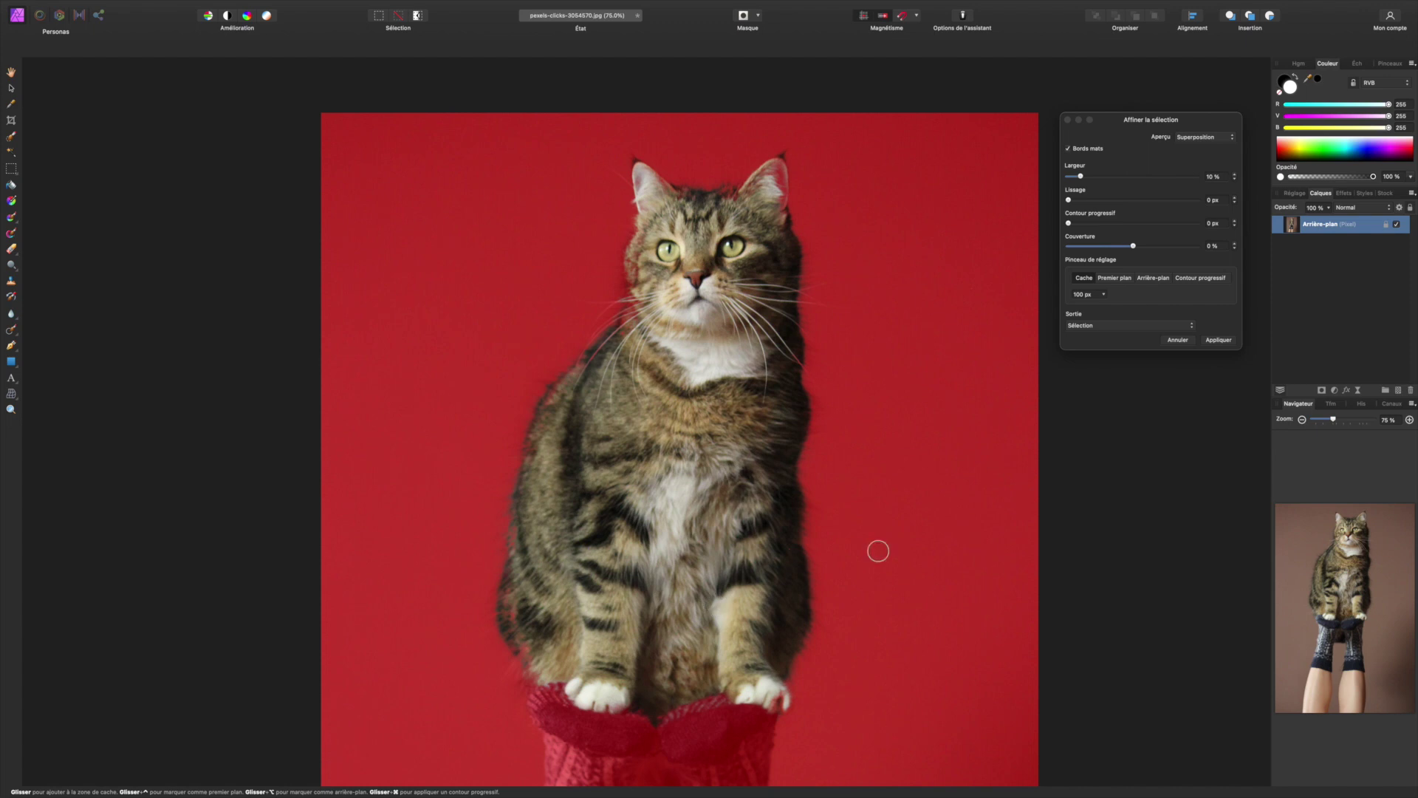
- Preview the refined selection as Cache noir, Cache blanc, Noir et blanc and Transparent, and return to Noir et blanc
click(1224, 139)
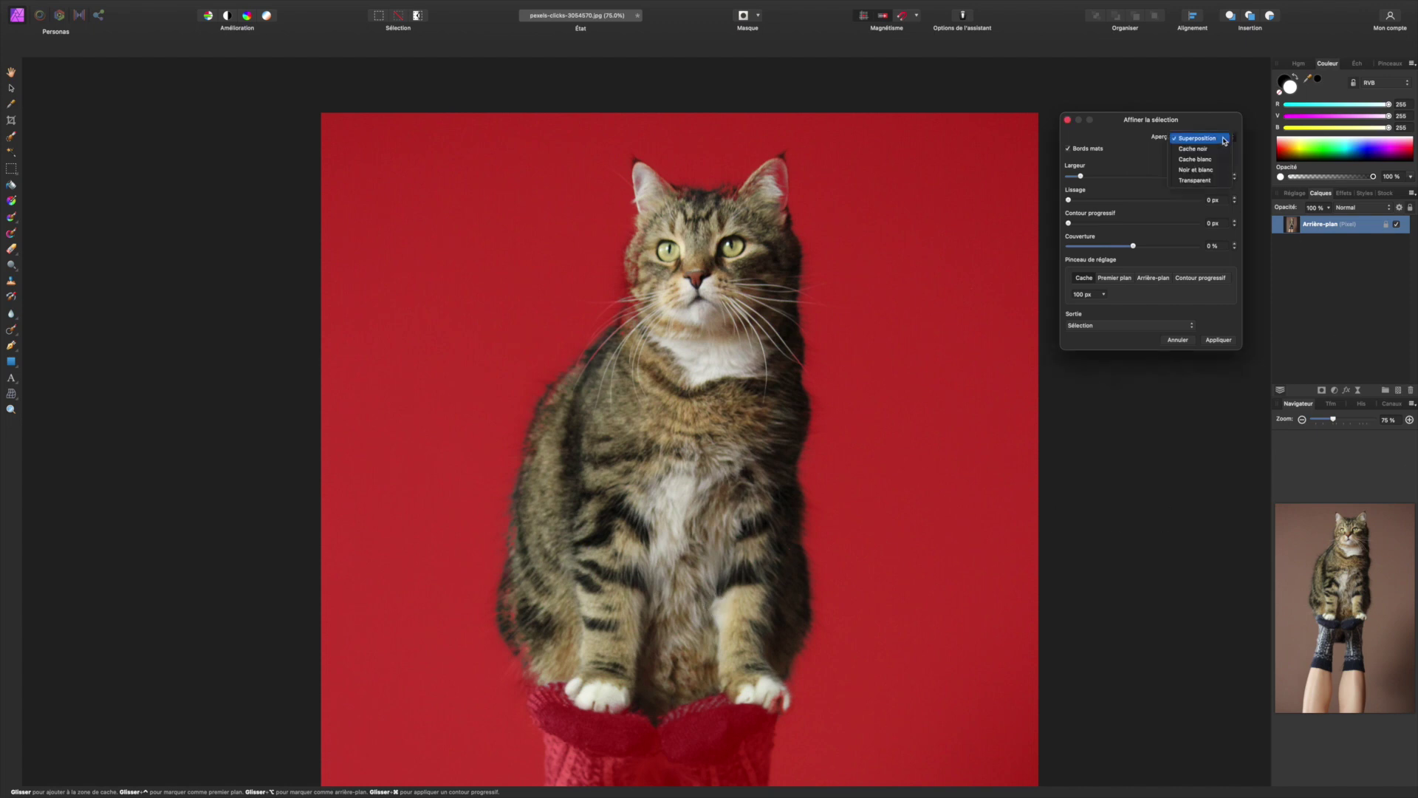
click(1218, 148)
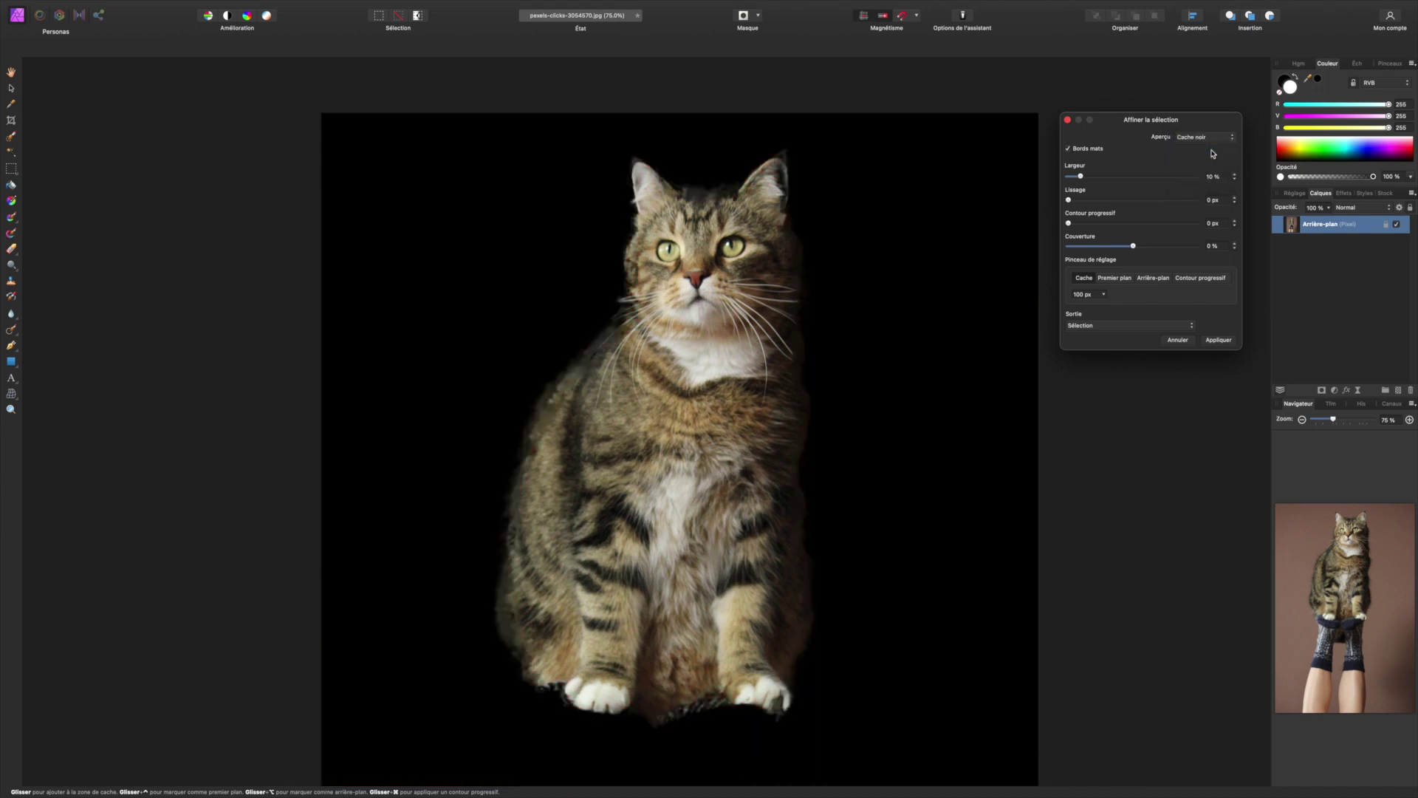
click(1213, 138)
click(1211, 150)
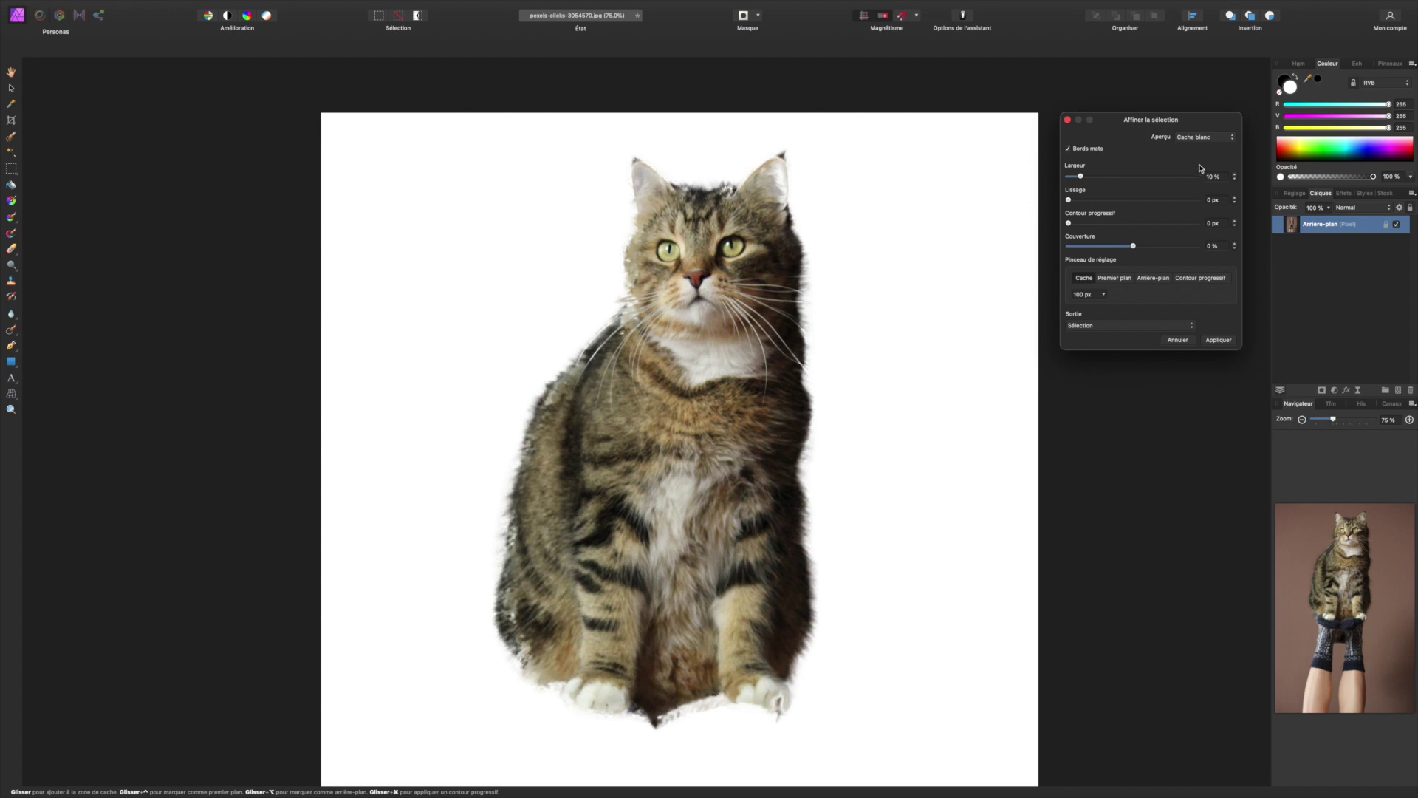
click(1205, 138)
click(1204, 147)
click(1204, 139)
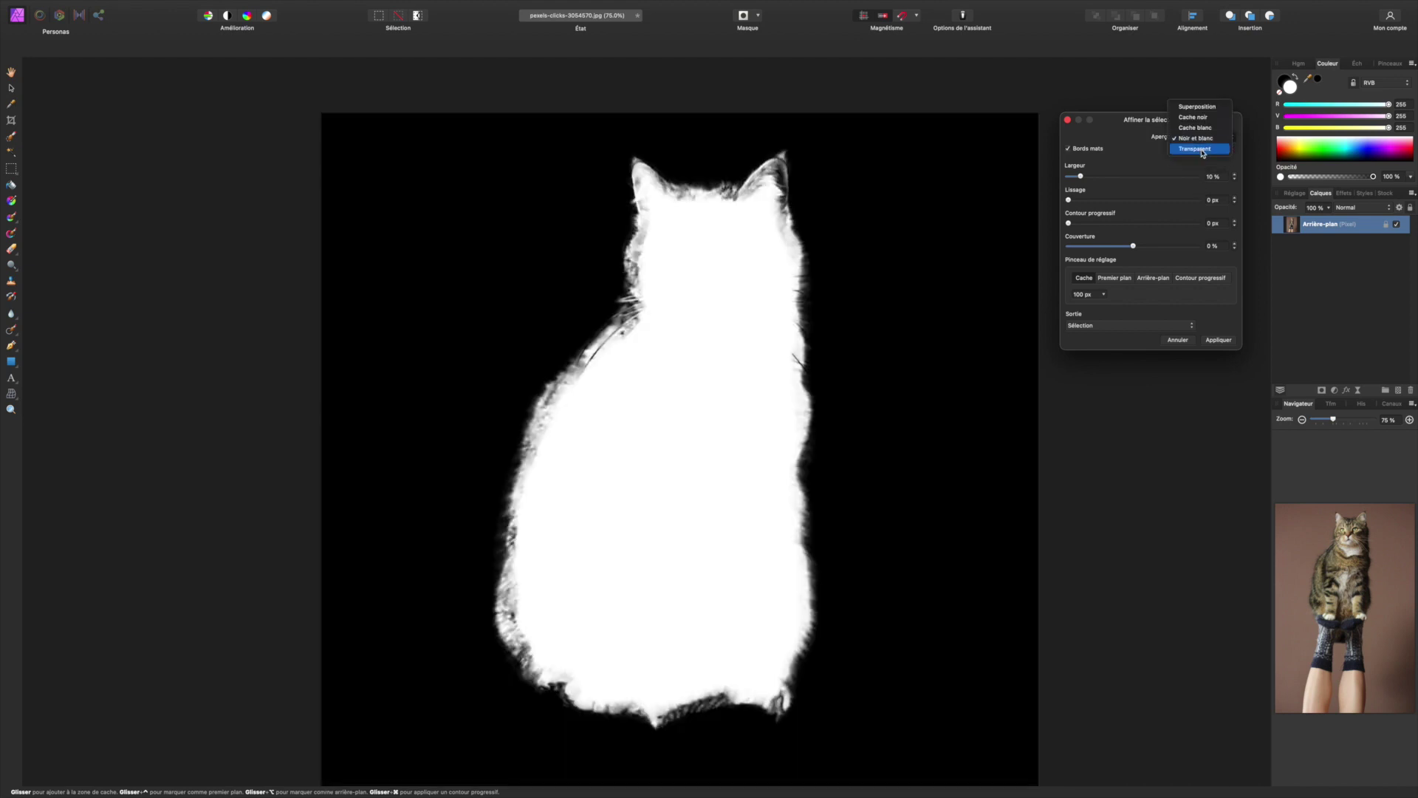
click(1203, 150)
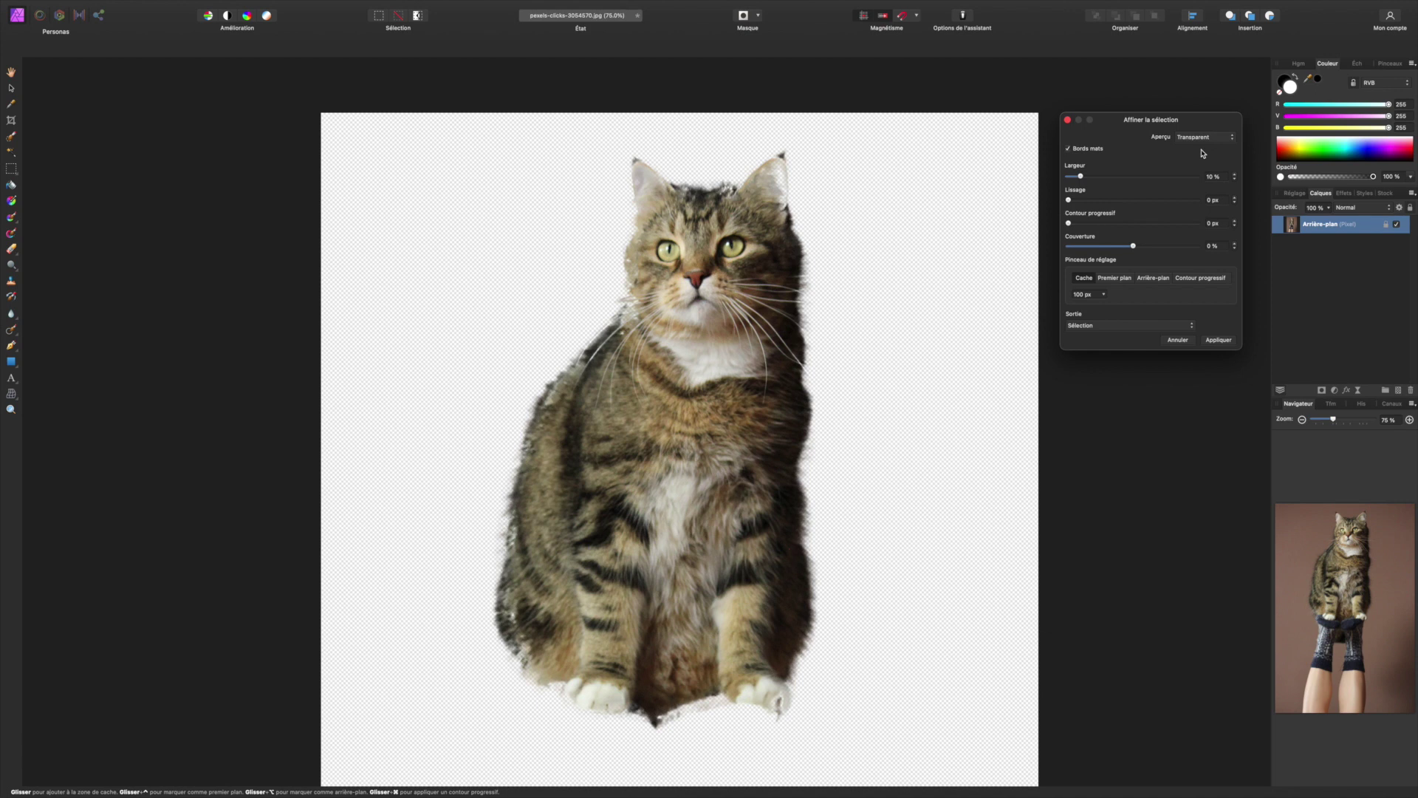
click(1204, 138)
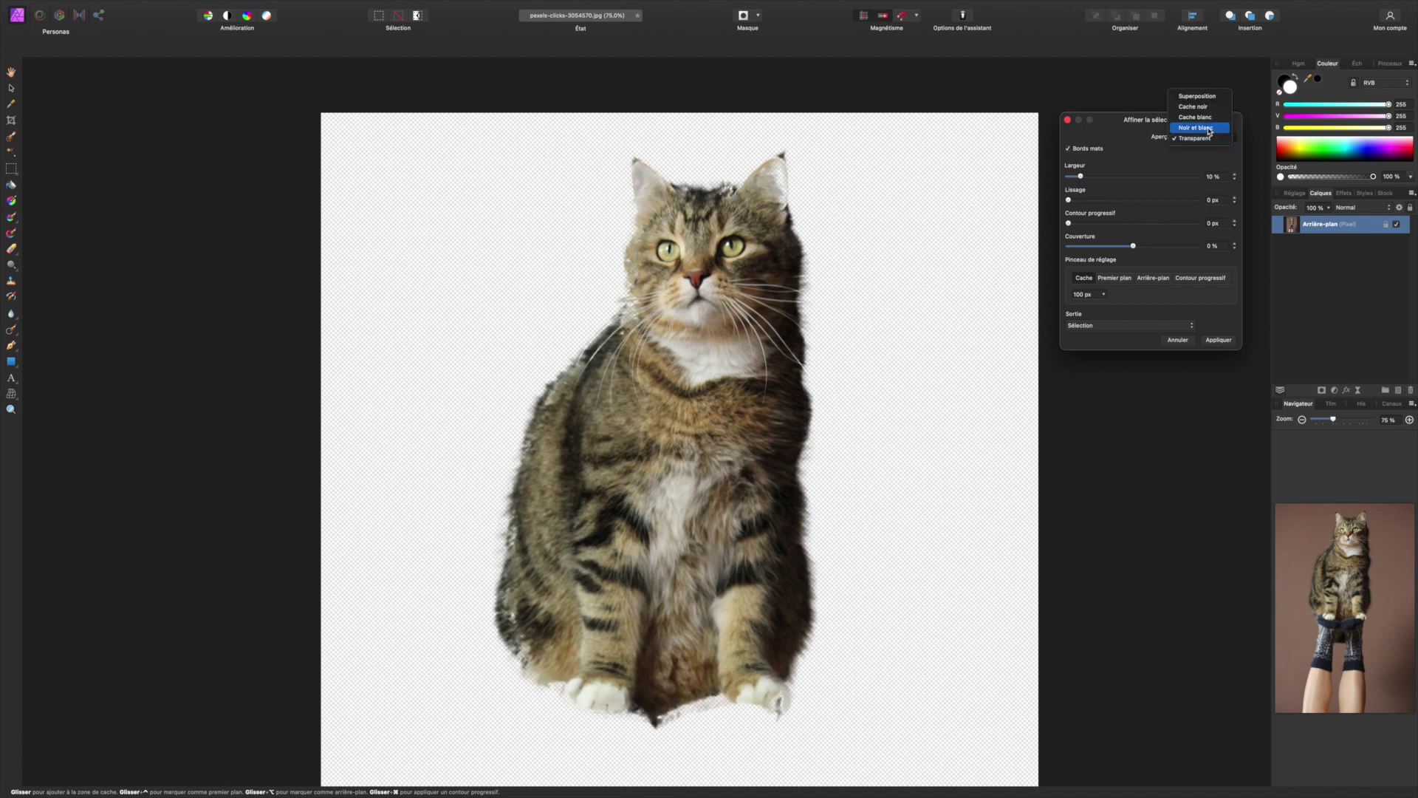
click(1209, 132)
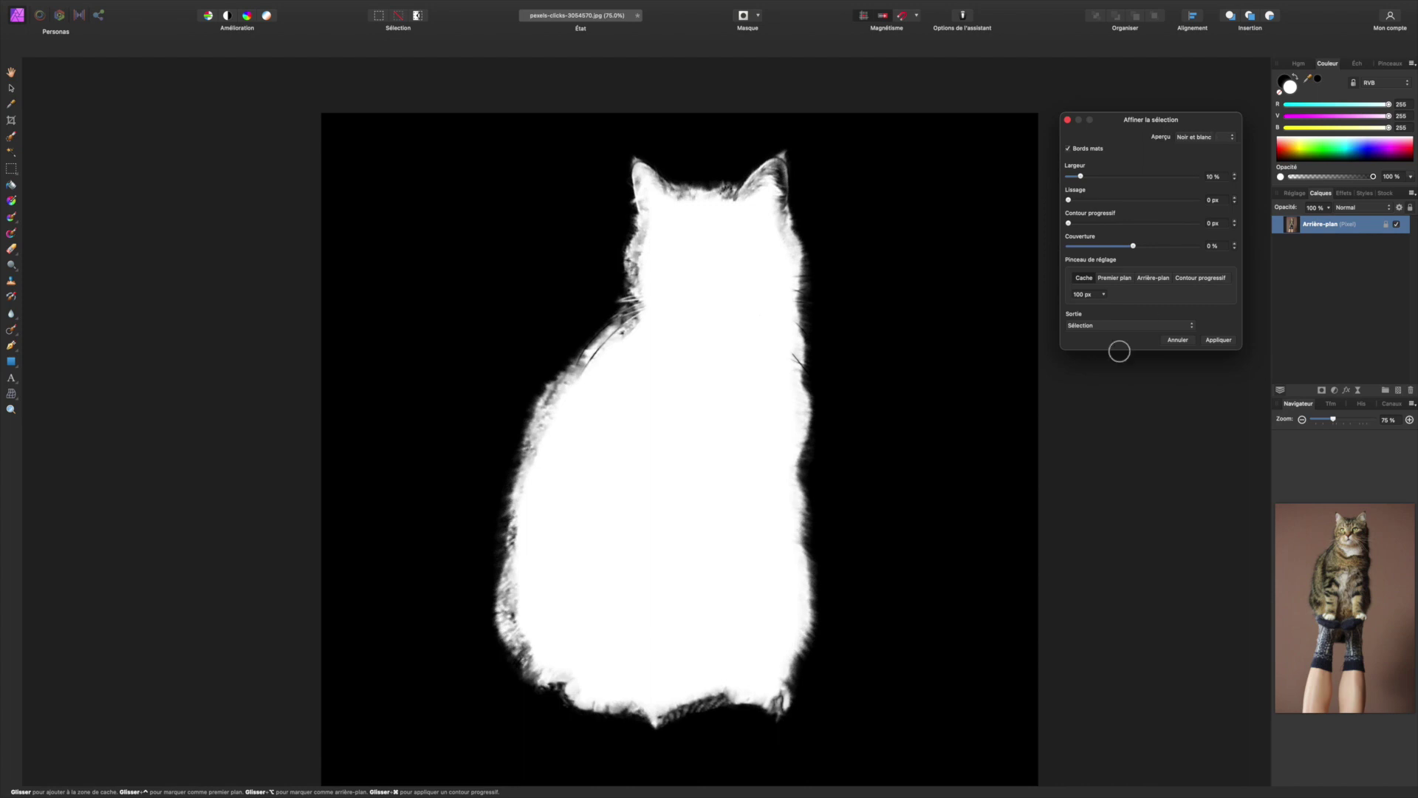
- Paint the mask's right-hand edge with the Arrière-plan brush, and fill the grey fringes around the cat with the Premier plan brush
click(1151, 280)
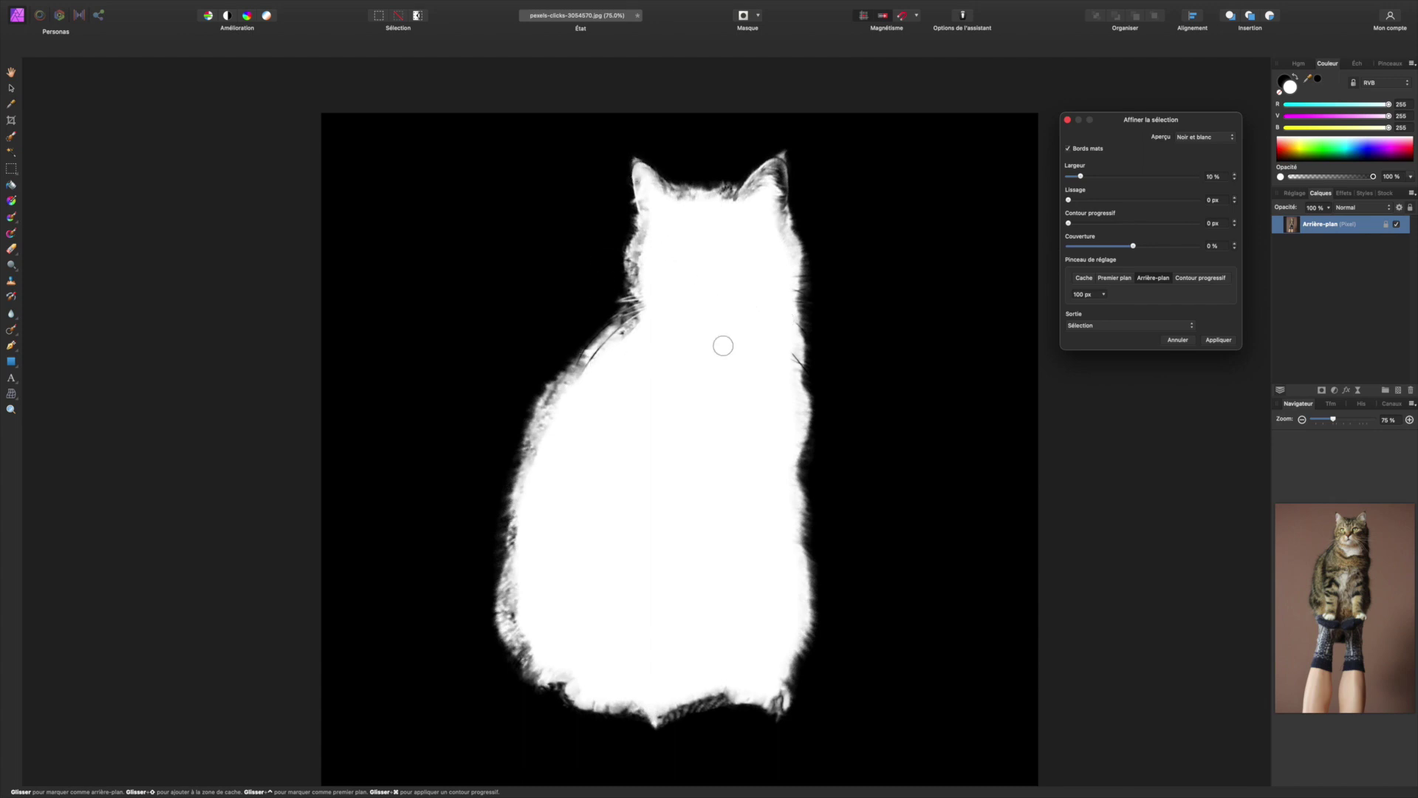
mouse_move(802, 237)
mouse_down()
mouse_move(819, 622)
mouse_move(801, 710)
mouse_move(772, 724)
mouse_move(722, 710)
mouse_move(653, 731)
mouse_up()
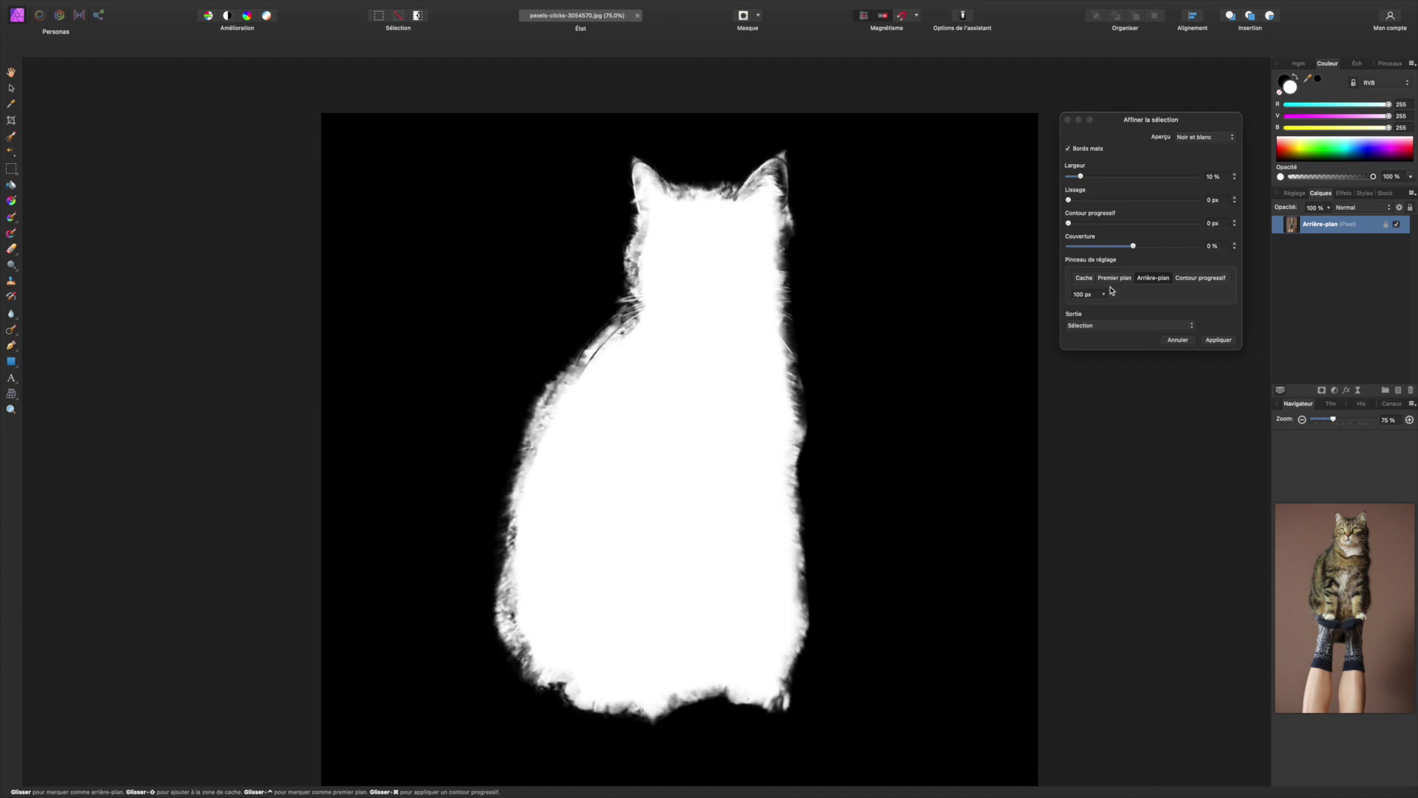
click(1109, 279)
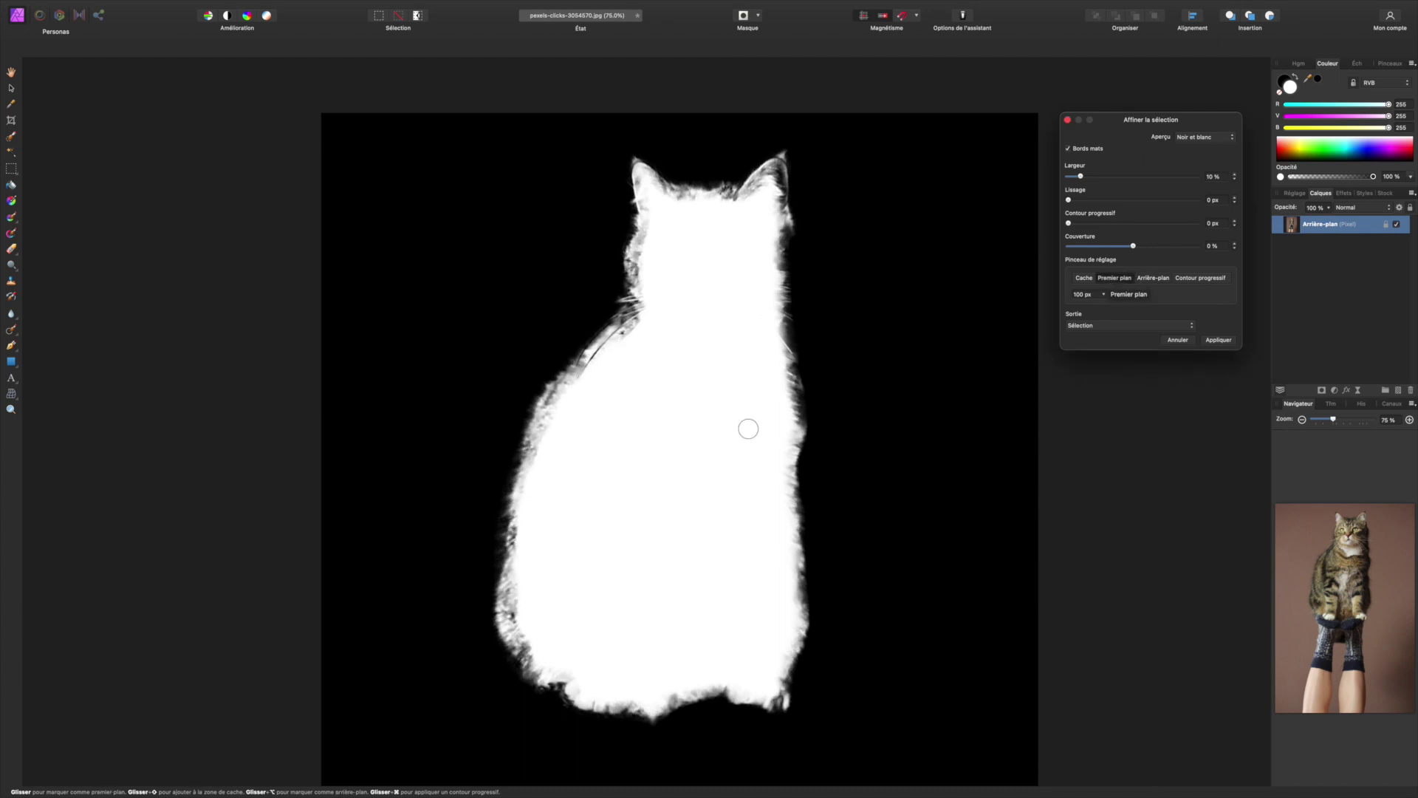
mouse_move(534, 674)
mouse_down()
mouse_move(510, 601)
mouse_move(543, 426)
mouse_move(642, 319)
mouse_move(639, 243)
mouse_move(671, 193)
mouse_move(726, 196)
mouse_move(770, 226)
mouse_move(796, 427)
mouse_move(787, 683)
mouse_up()
scroll(676, 692, down, 1)
drag(676, 692, 716, 675)
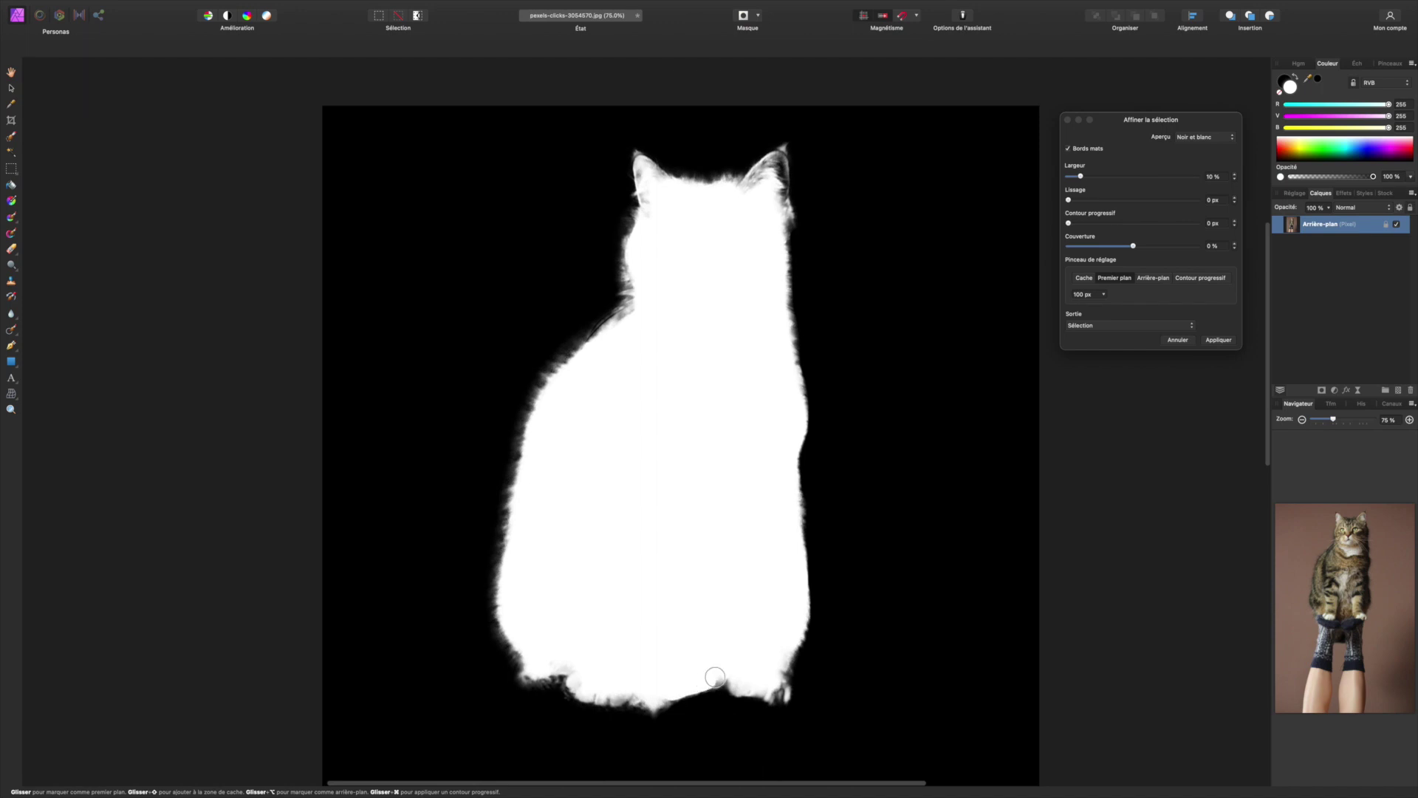
drag(637, 305, 595, 343)
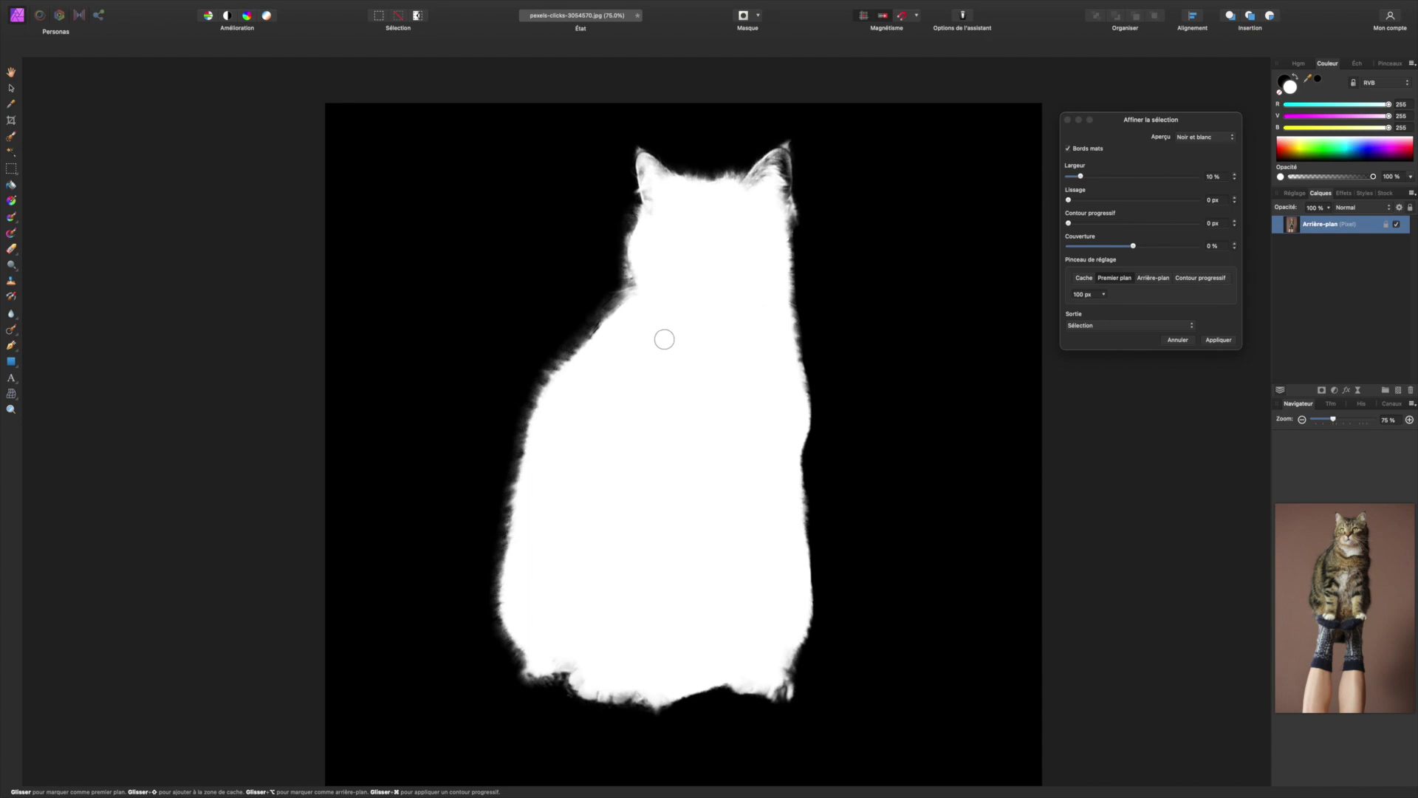
- Keep Sélection as the output of the refinement and apply it to the cat
click(1123, 326)
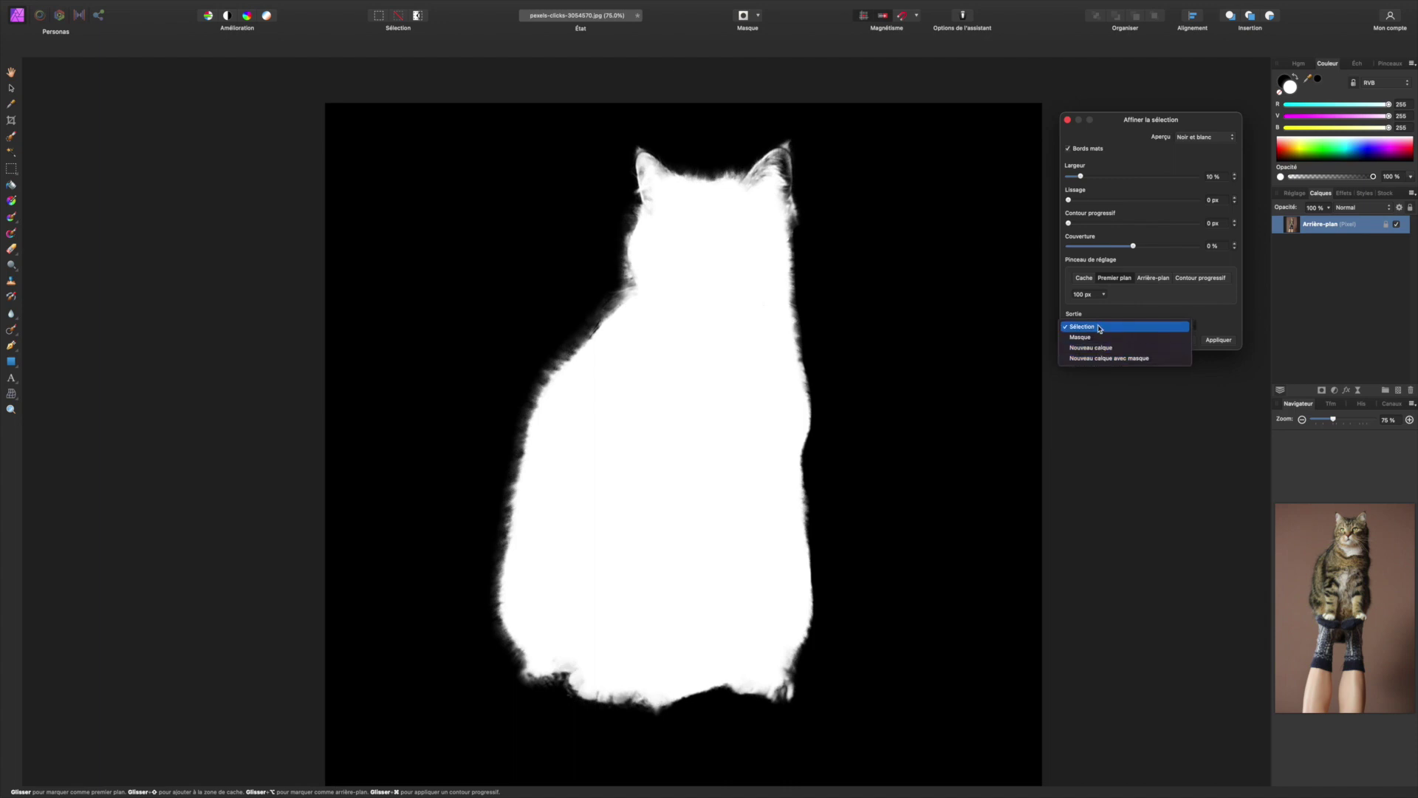
click(1099, 327)
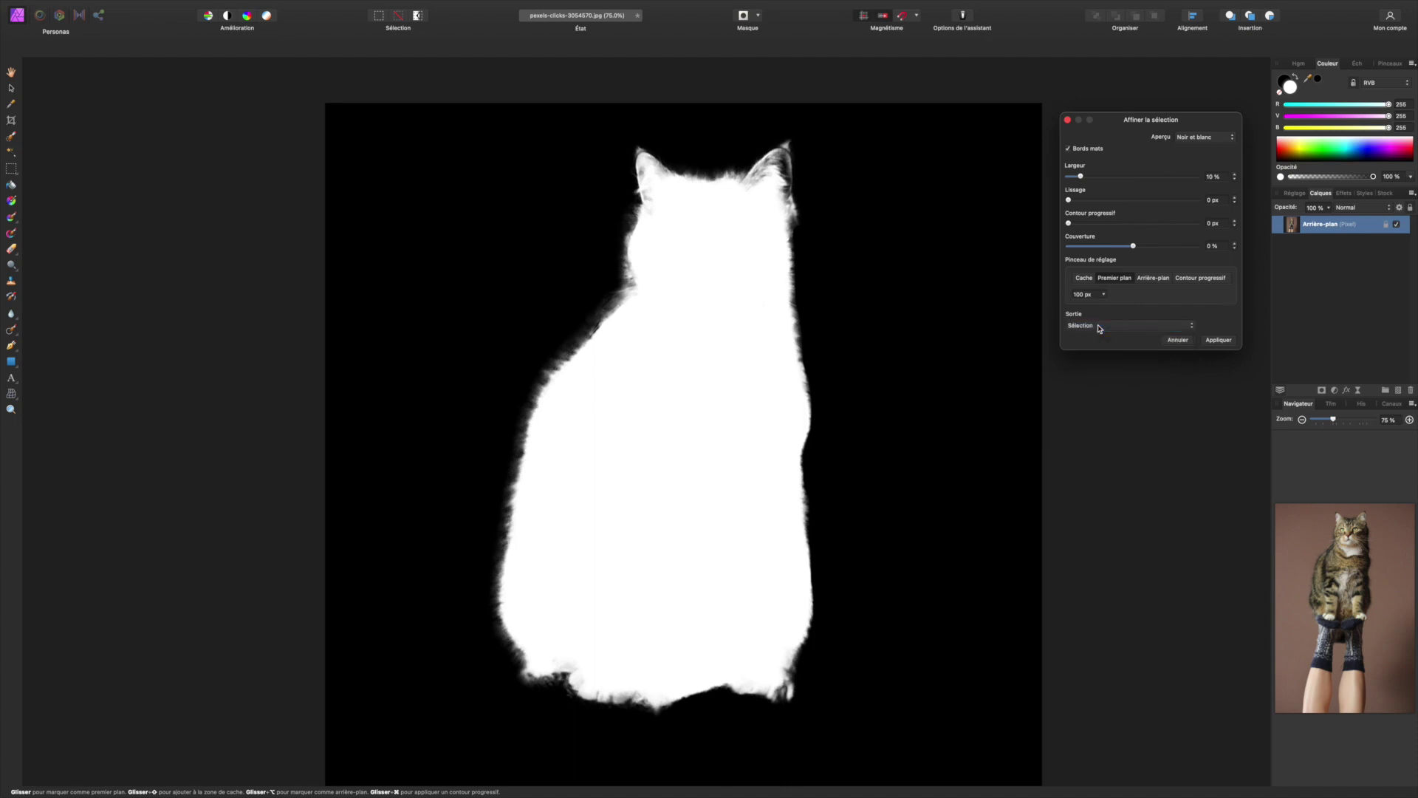
click(1218, 340)
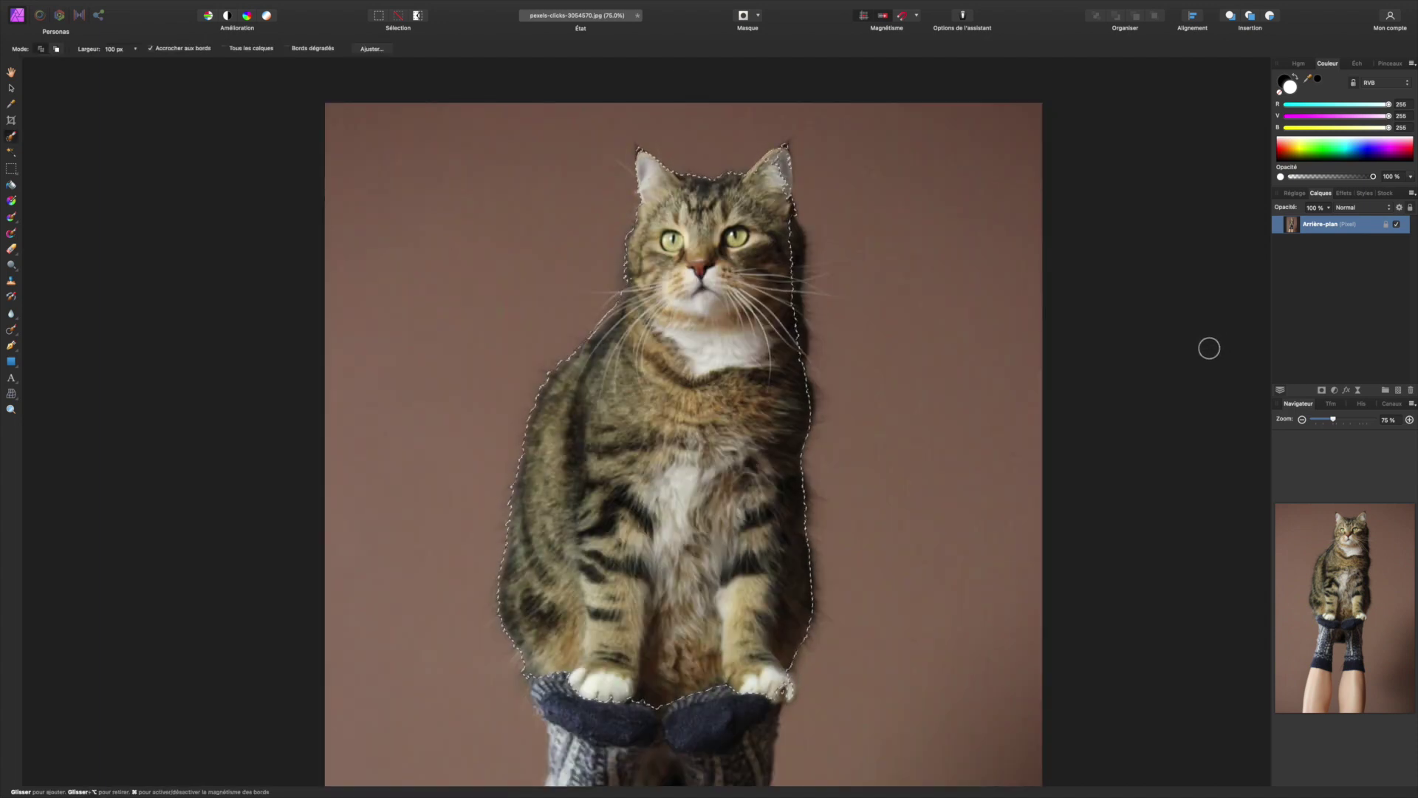
- Refine the cat selection again with Sélection as the output, and mask the Arrière-plan layer with it
click(379, 49)
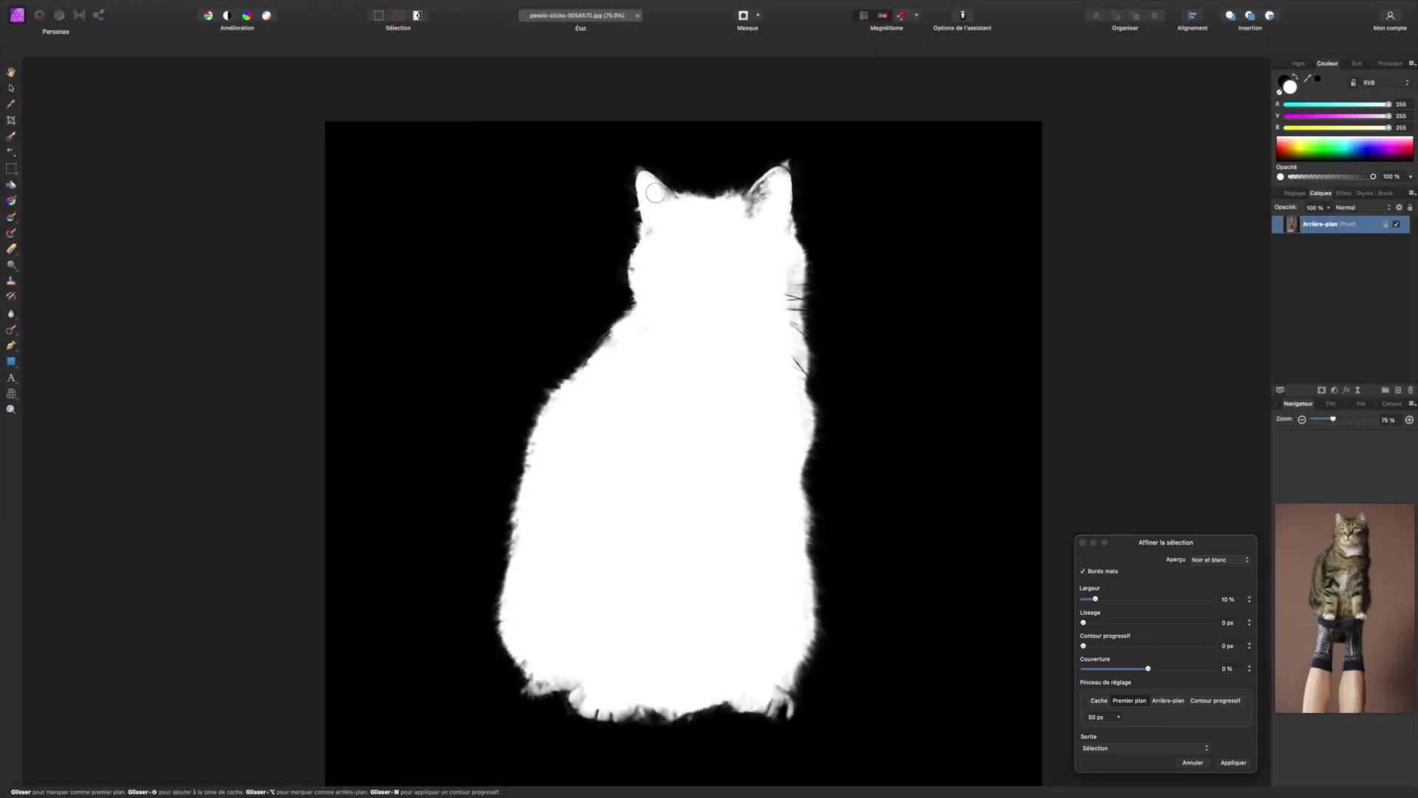
click(1232, 763)
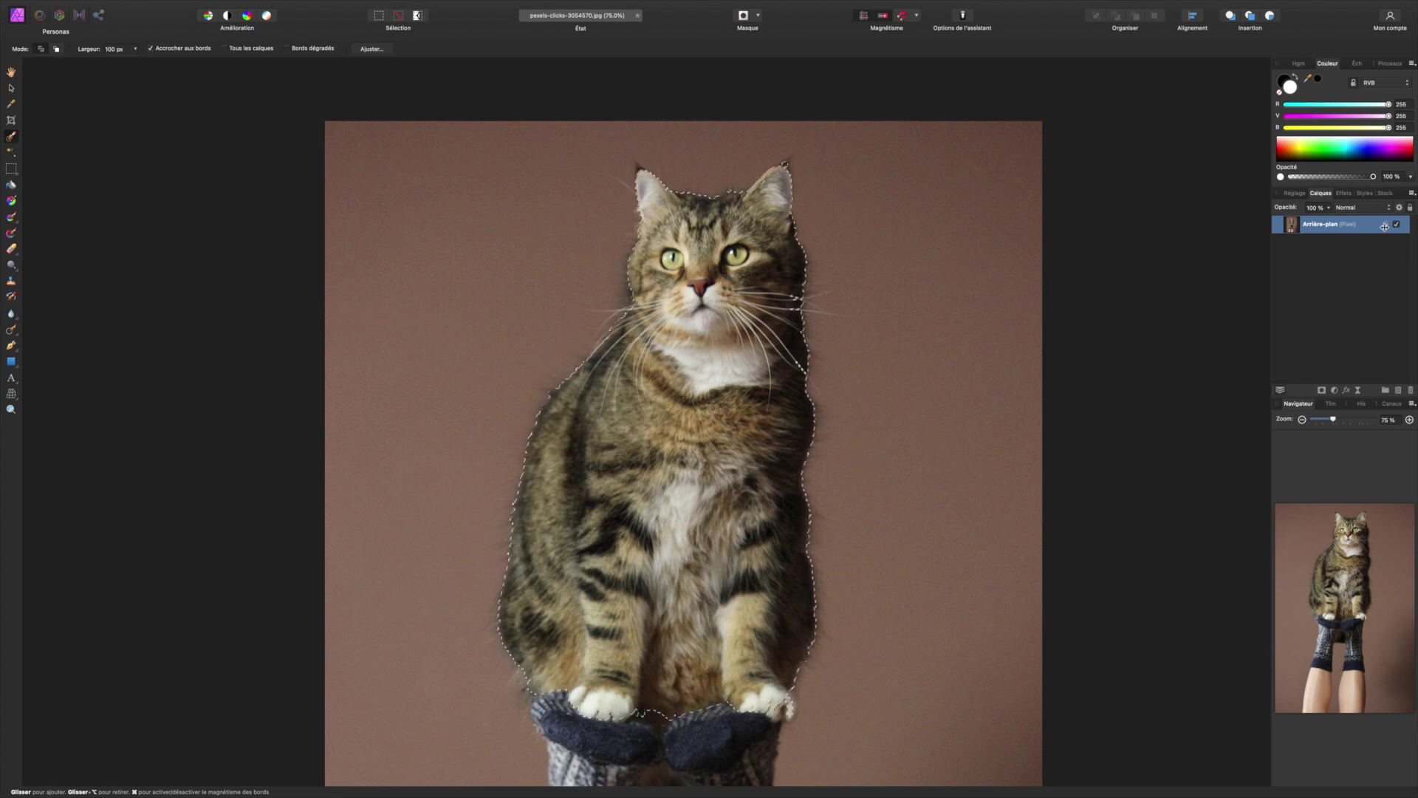
click(1322, 390)
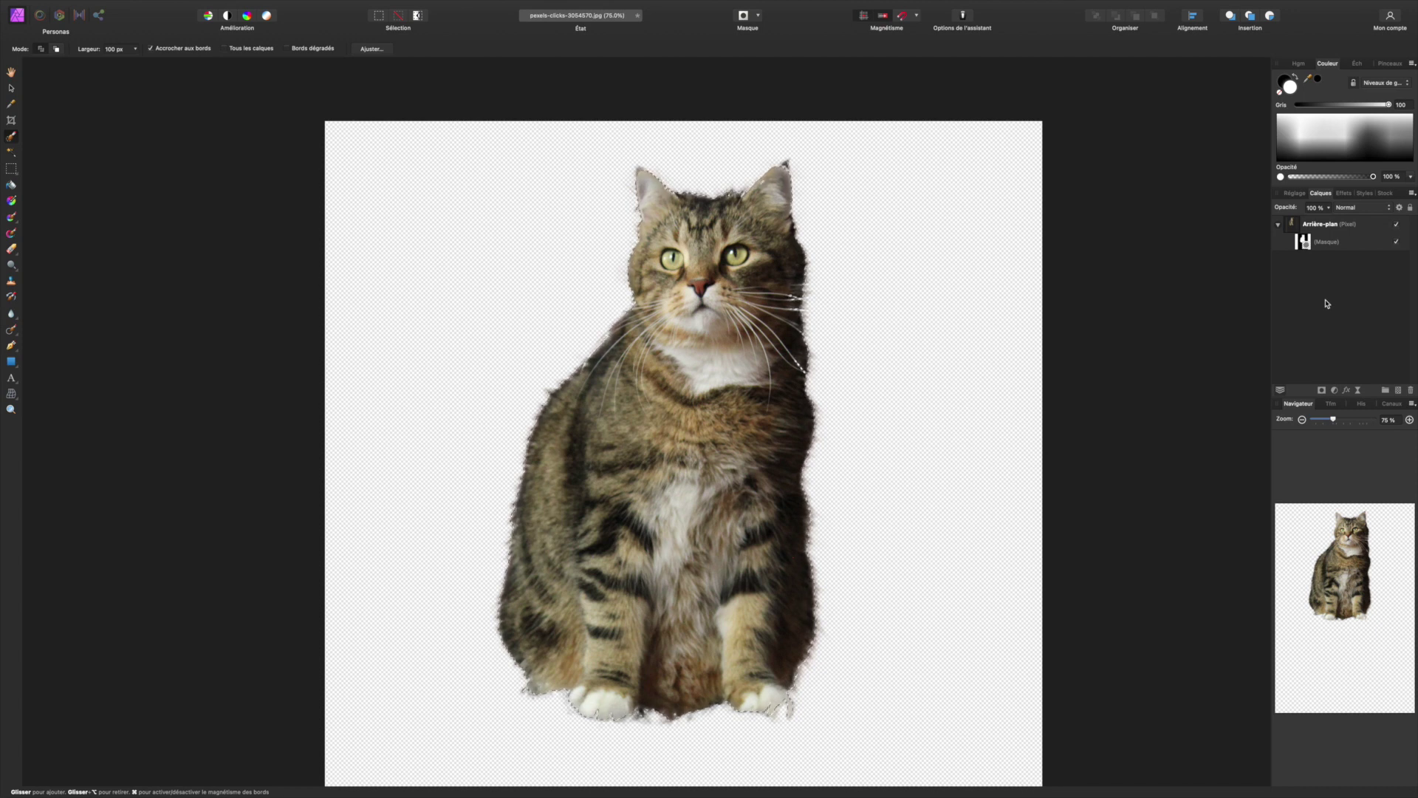
- Deselect the cat and place a new white fill layer beneath the masked Arrière-plan layer
key(g)
mouse_move(358, 3)
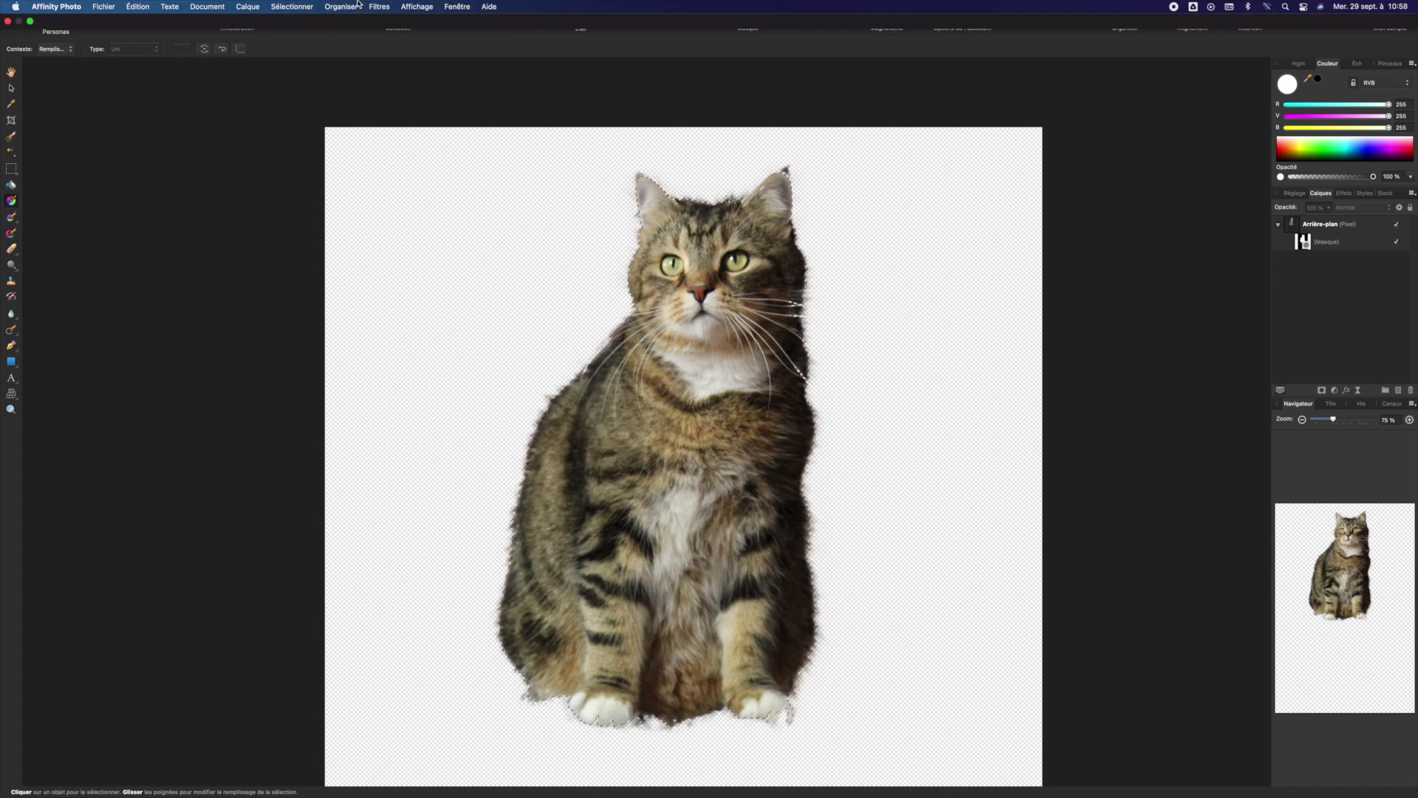
click(291, 6)
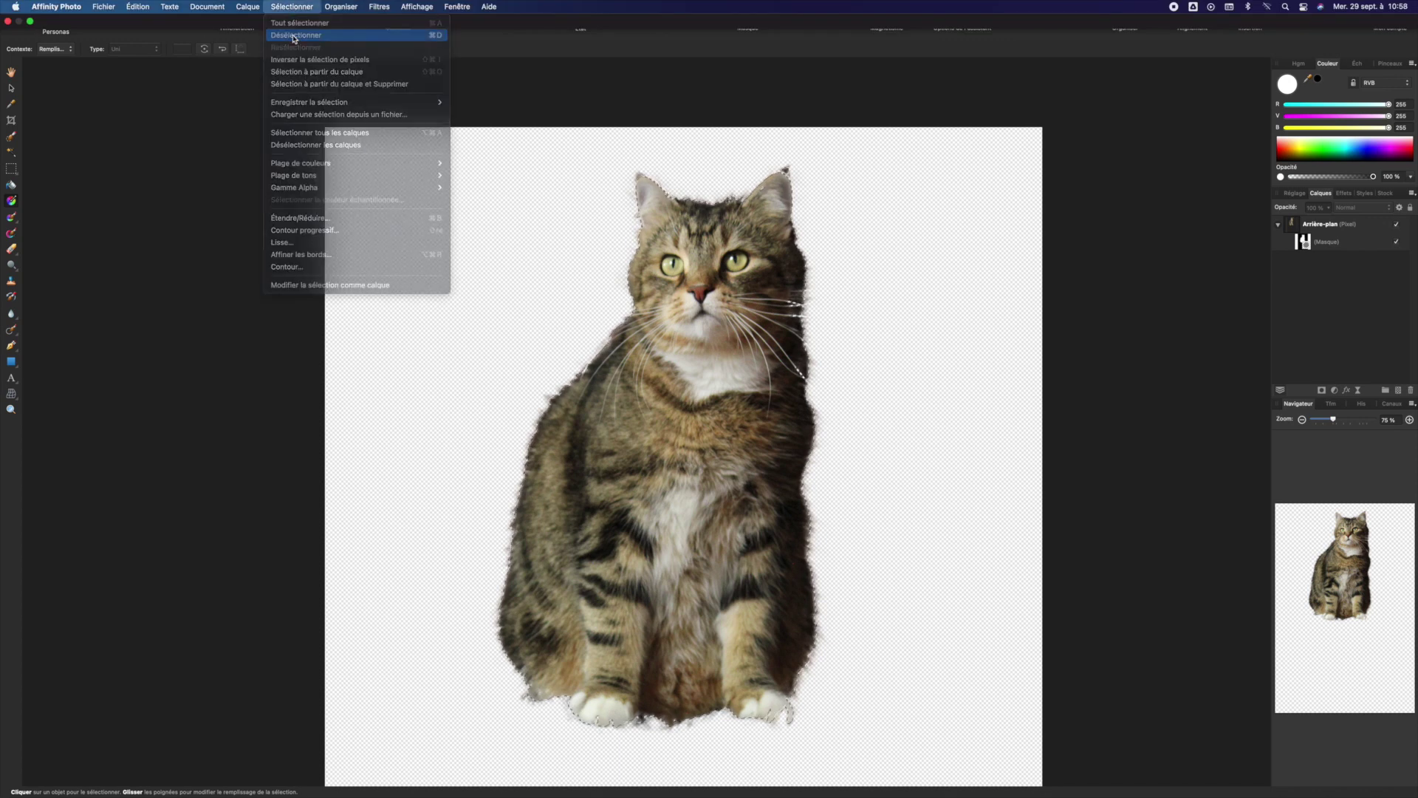
click(296, 35)
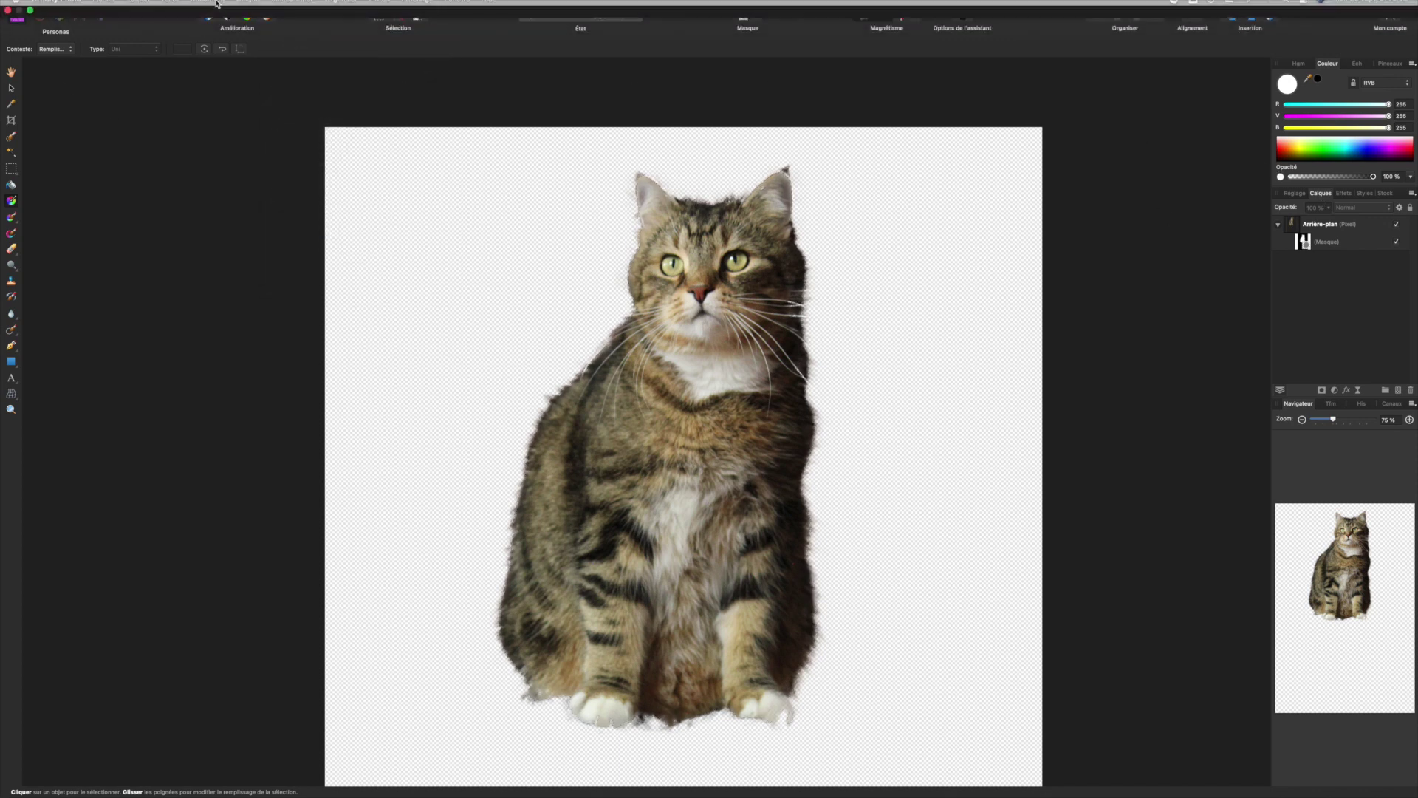
click(248, 7)
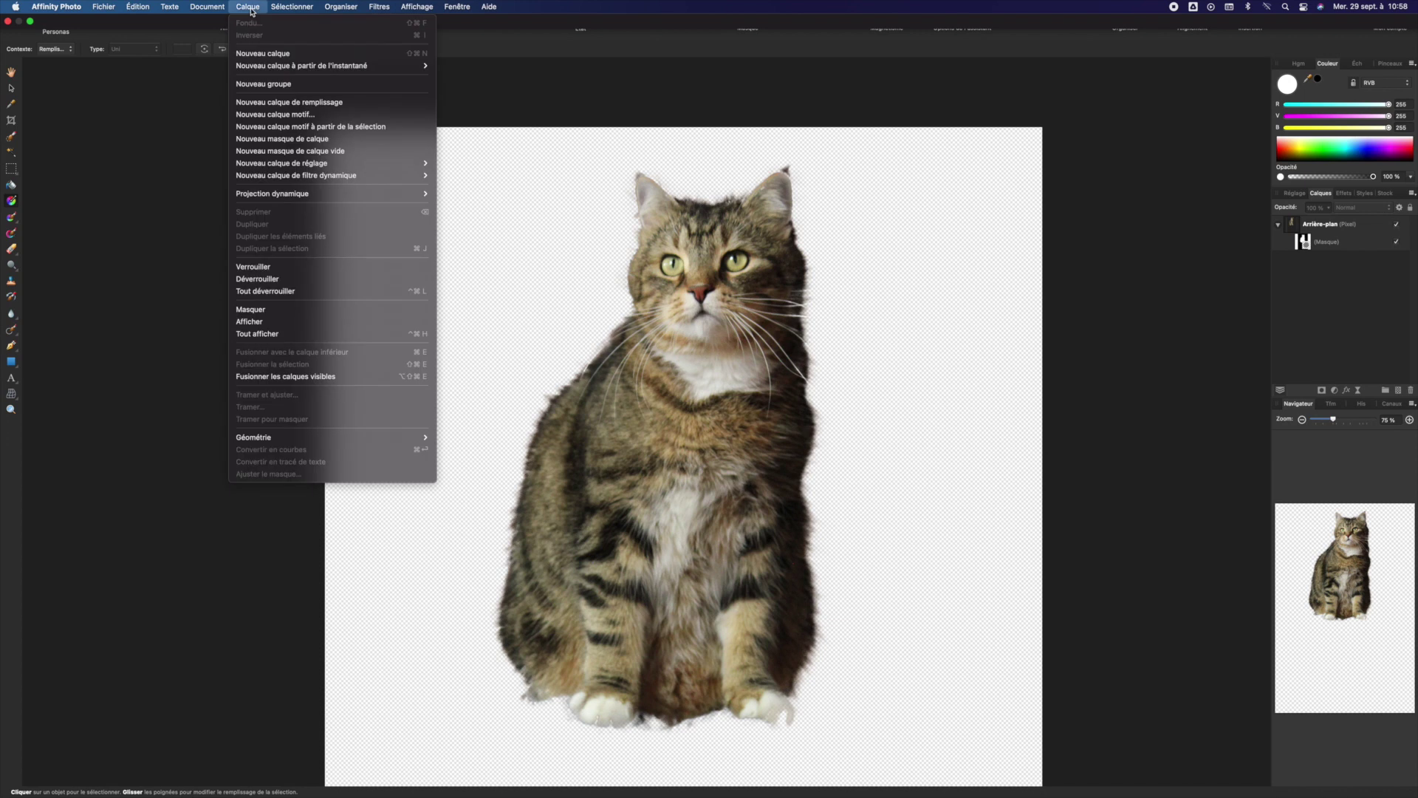
click(288, 103)
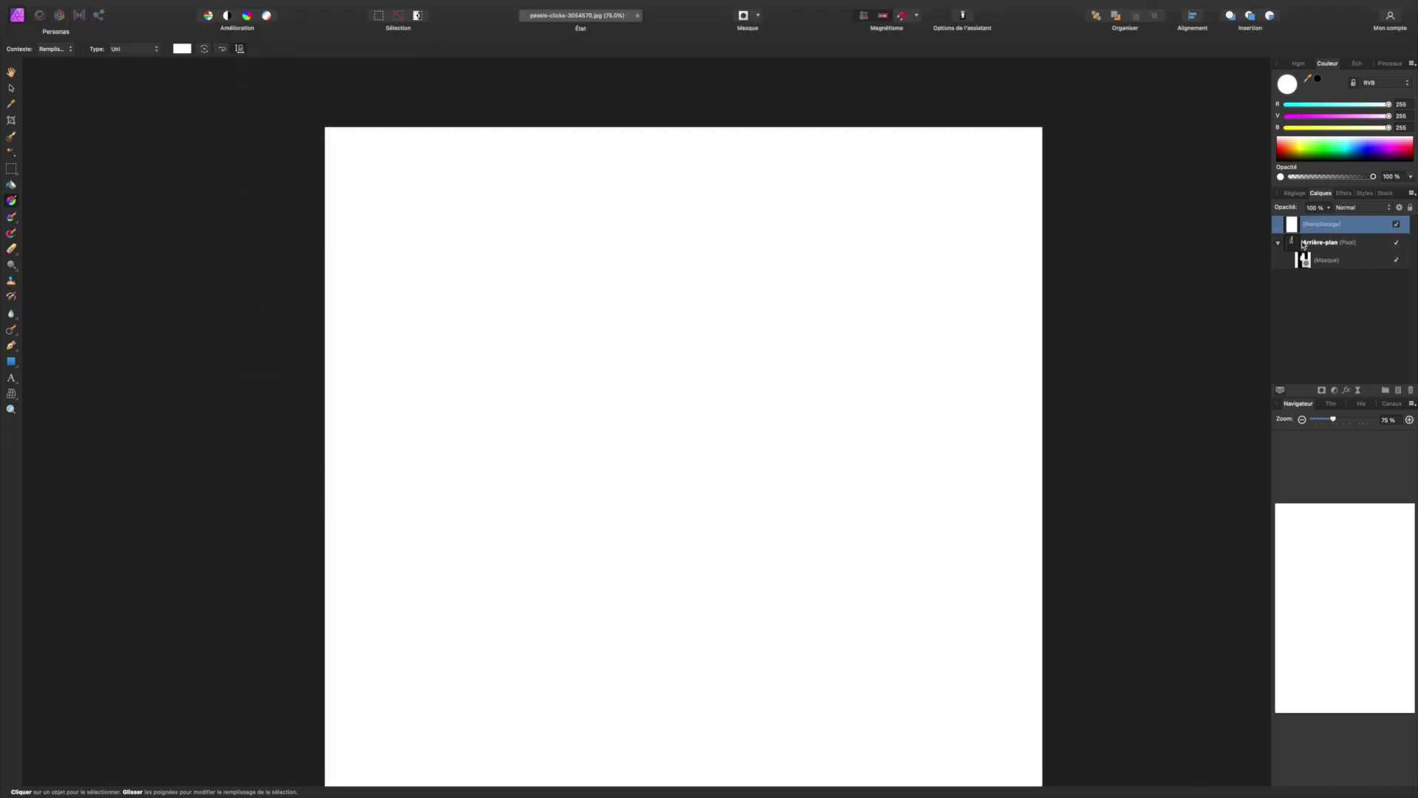
drag(1321, 230, 1317, 282)
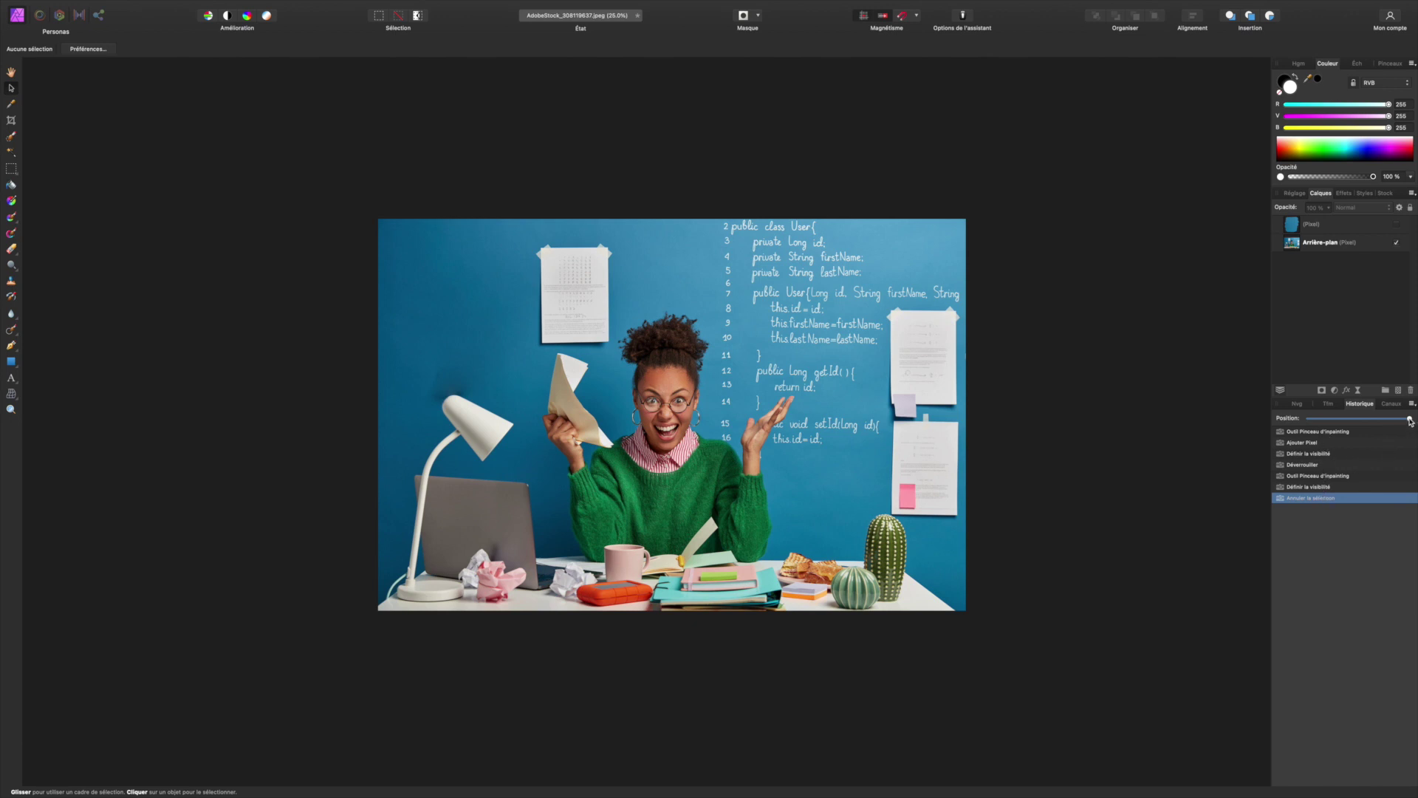
- Enable saving the history in the office photo document and accept the confirmation
mouse_move(1410, 419)
mouse_down()
mouse_move(1285, 422)
mouse_move(1410, 419)
mouse_up()
mouse_move(170, 5)
click(104, 7)
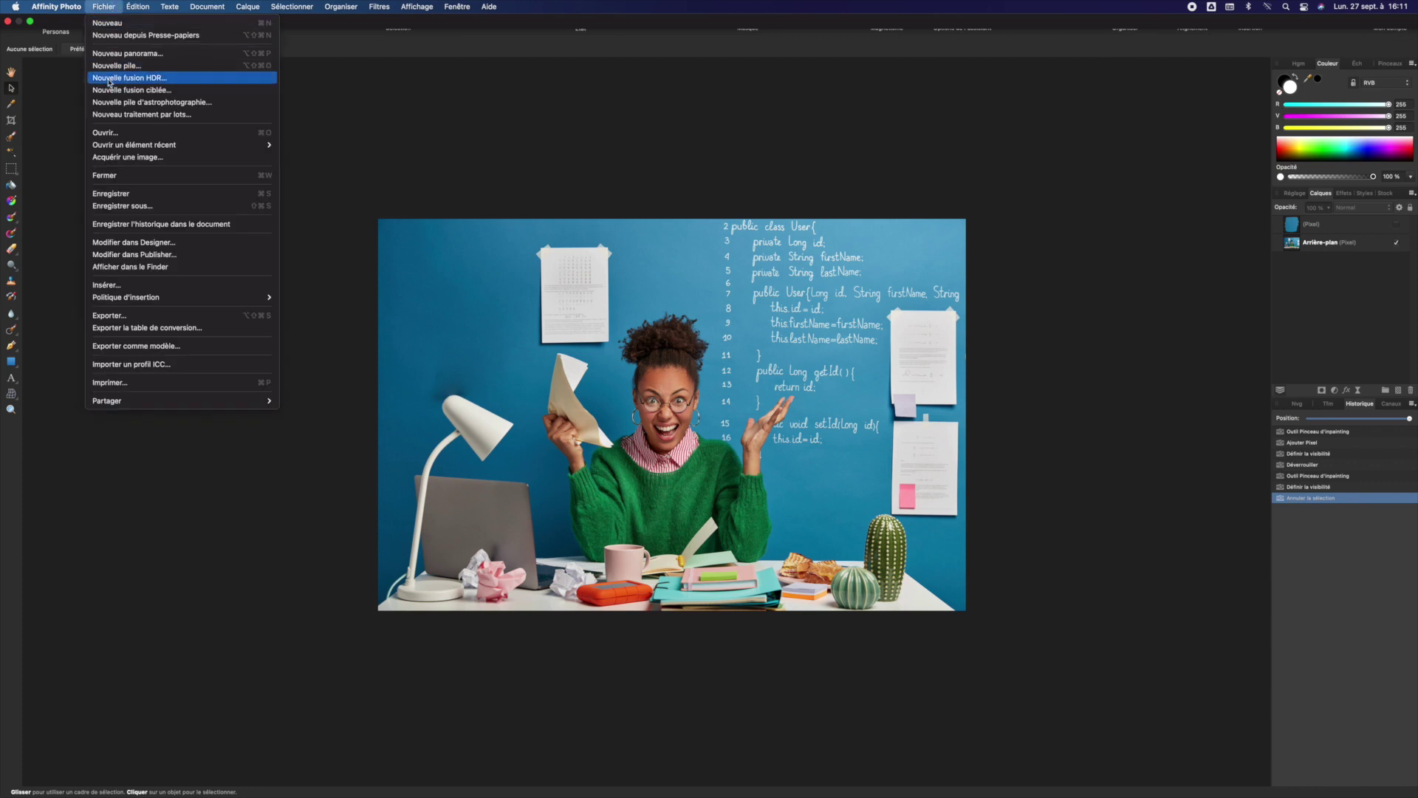
click(149, 225)
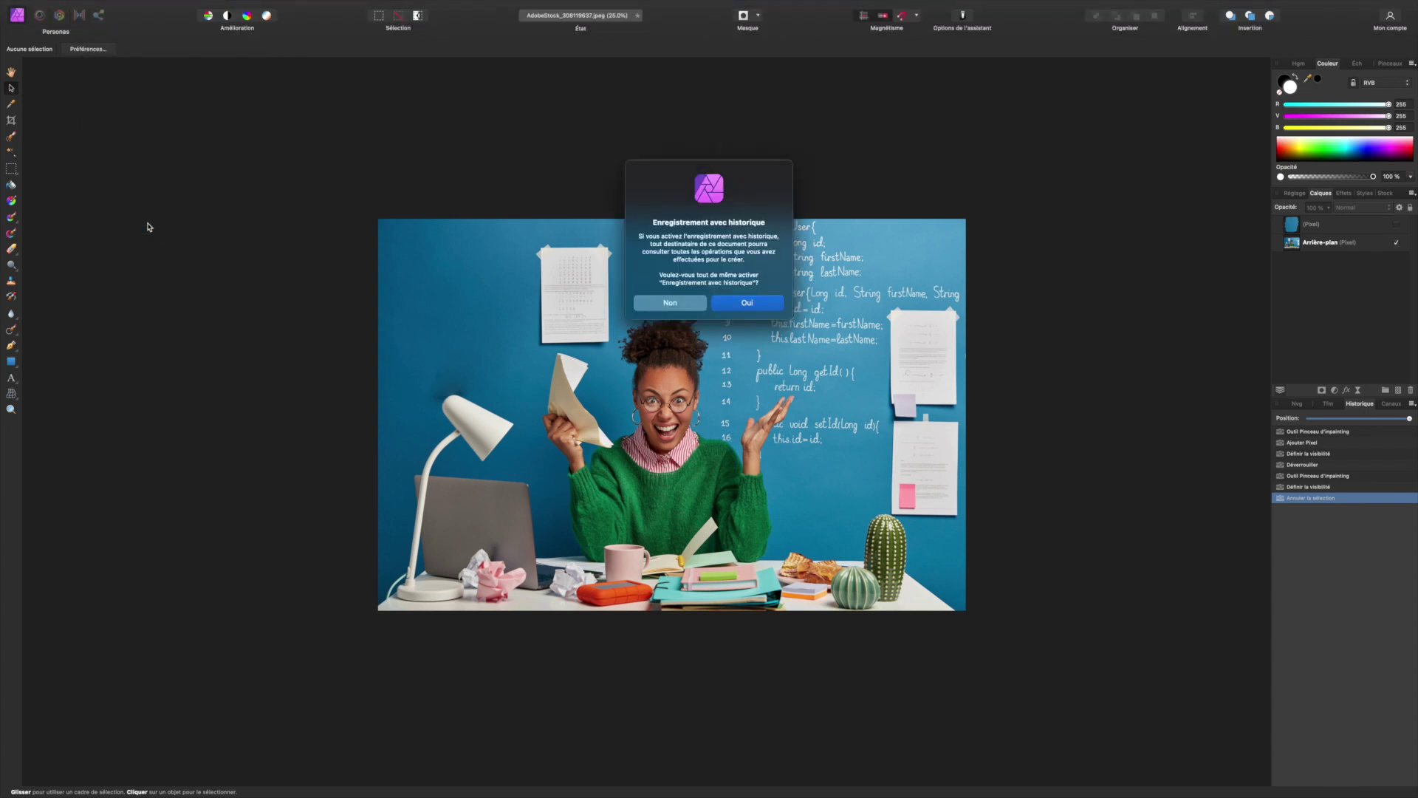
click(732, 304)
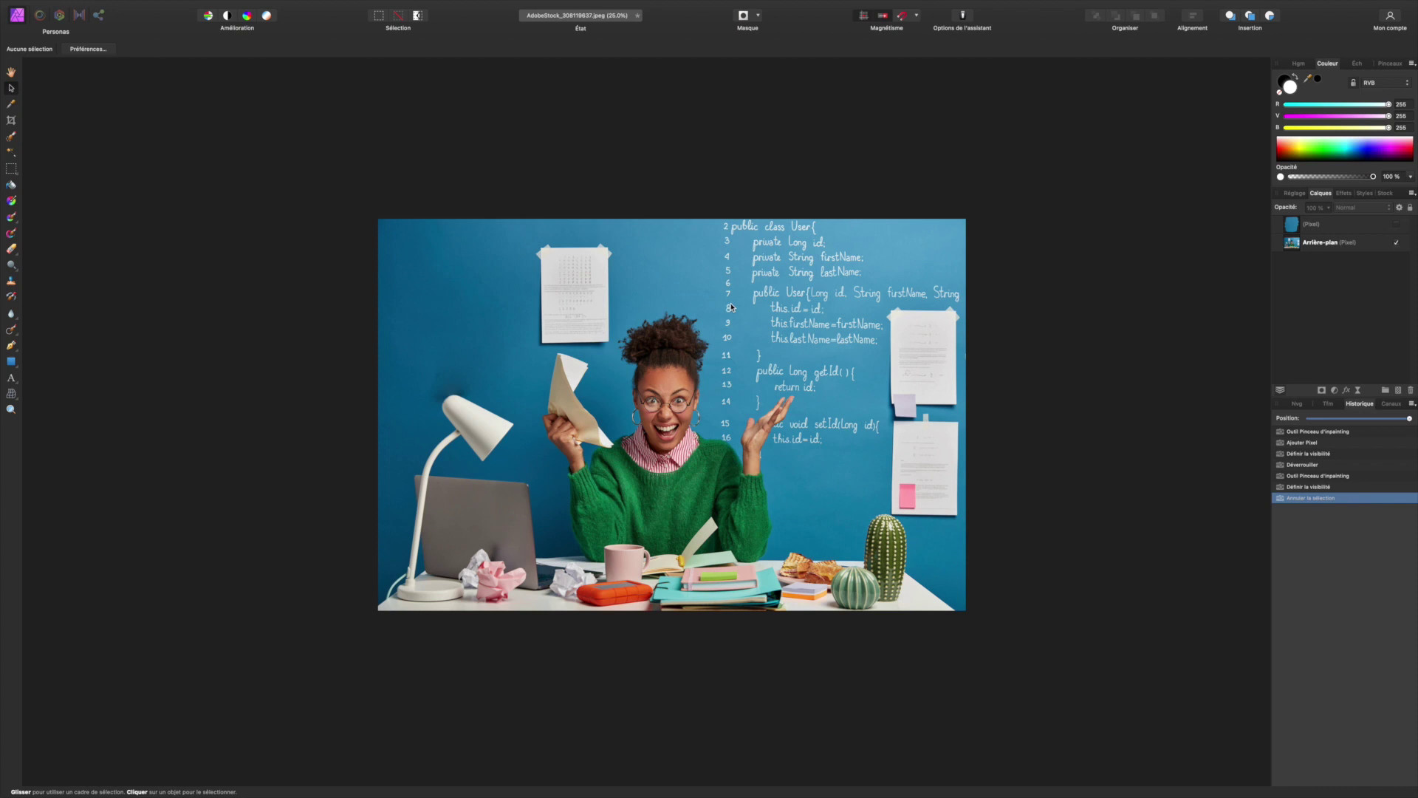
- Undo the last two history actions, the deselection and the visibility change, and redo both
key(super+z)
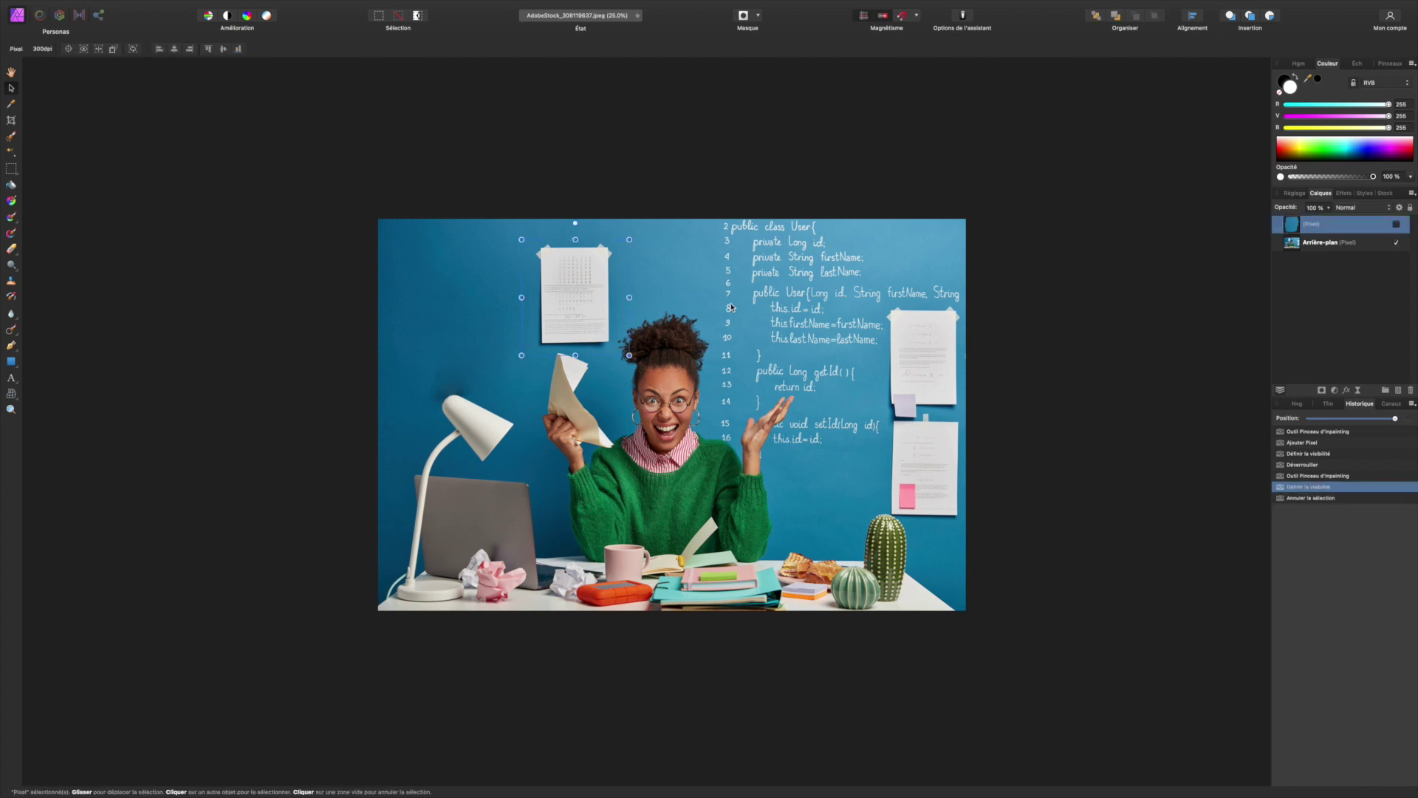
key(super+z)
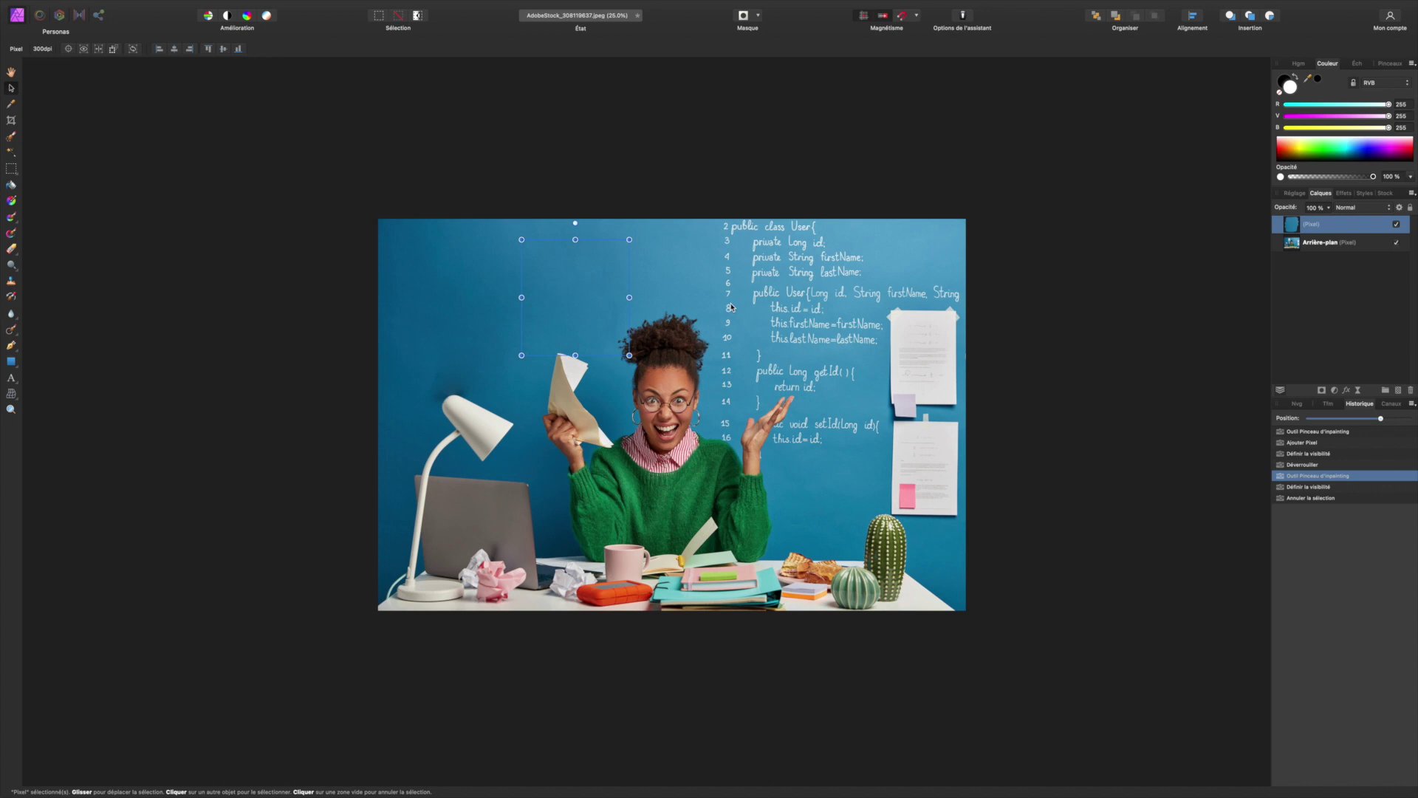
key(super+shift+z)
key(super+shift+z)
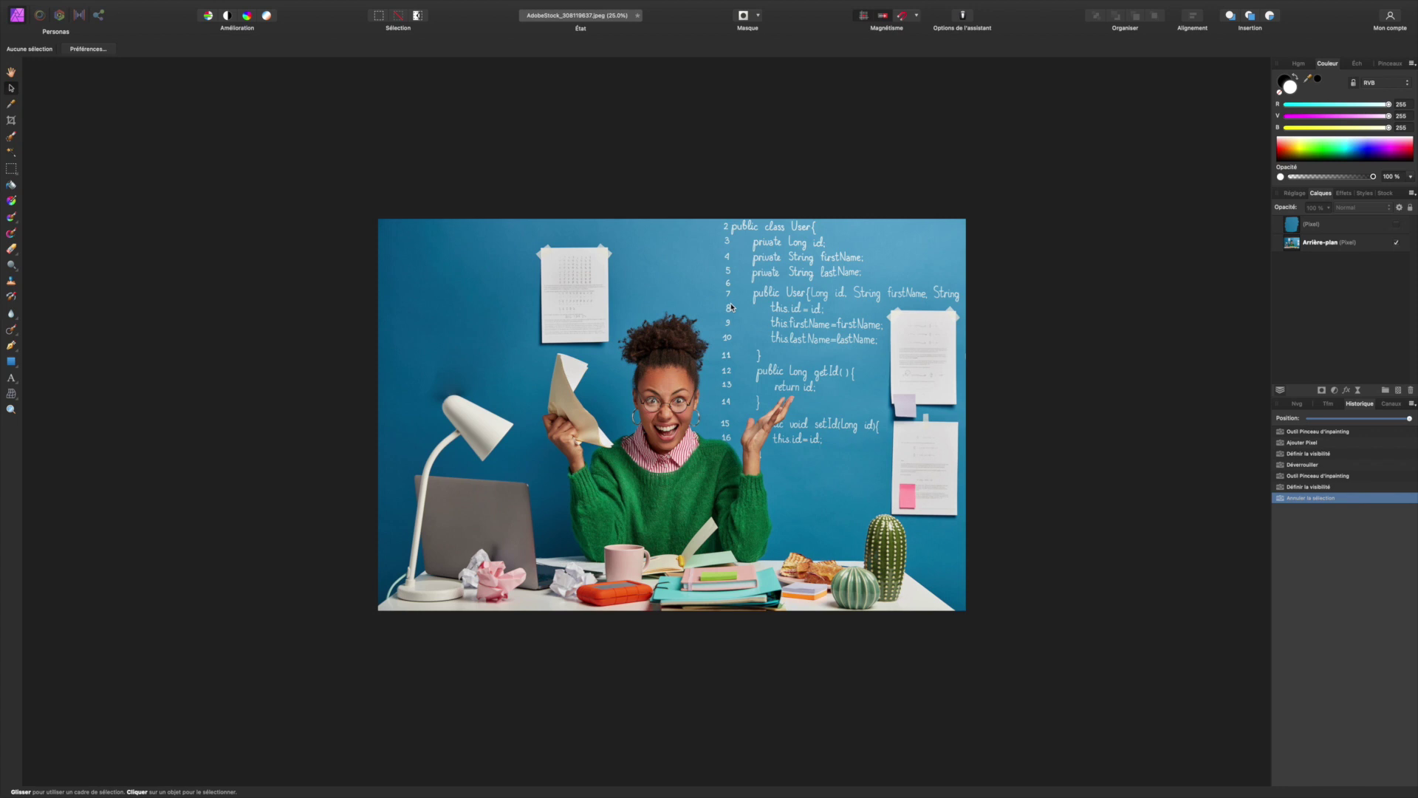
- Examine the undo limit (Limite d'annulation) in the Performances preferences and close the preferences
click(57, 6)
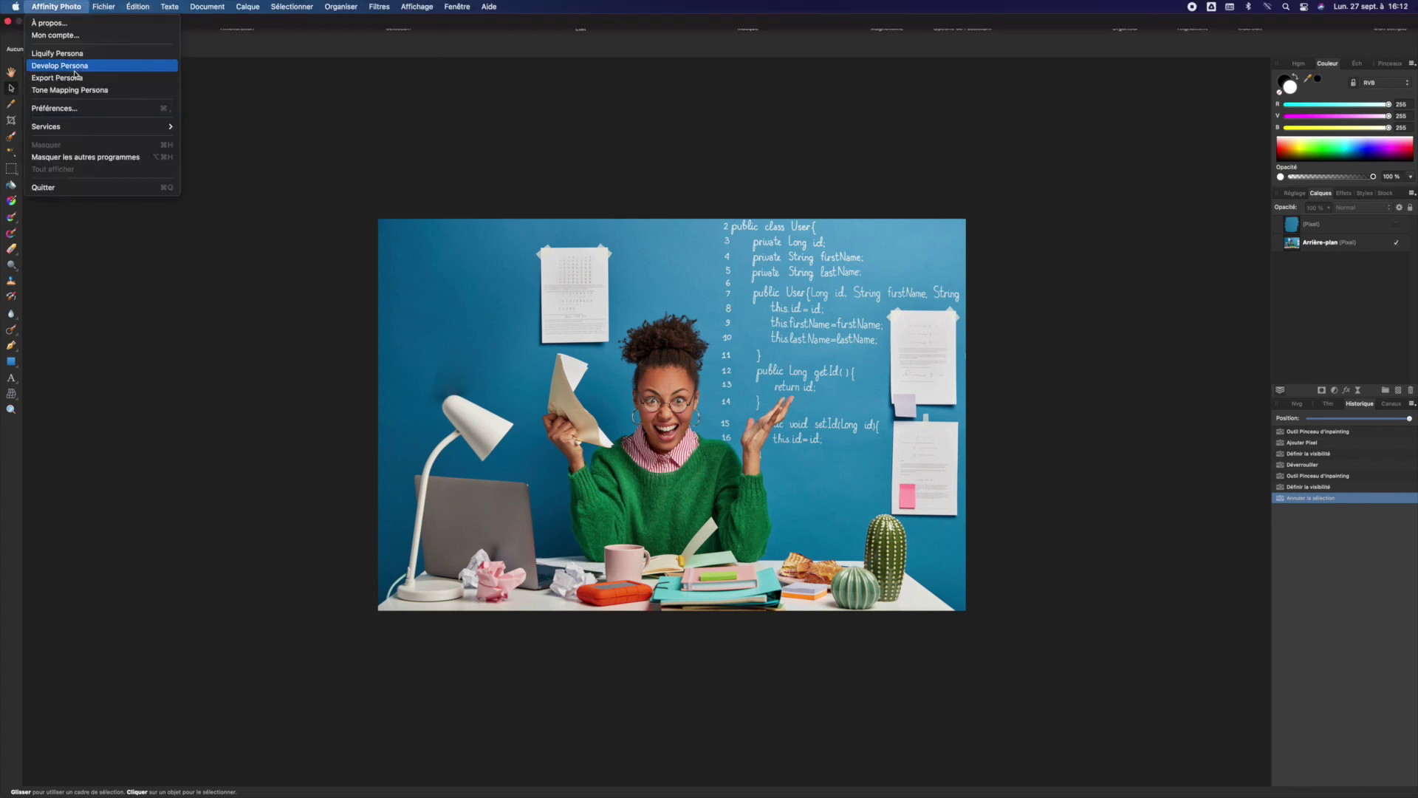
click(53, 109)
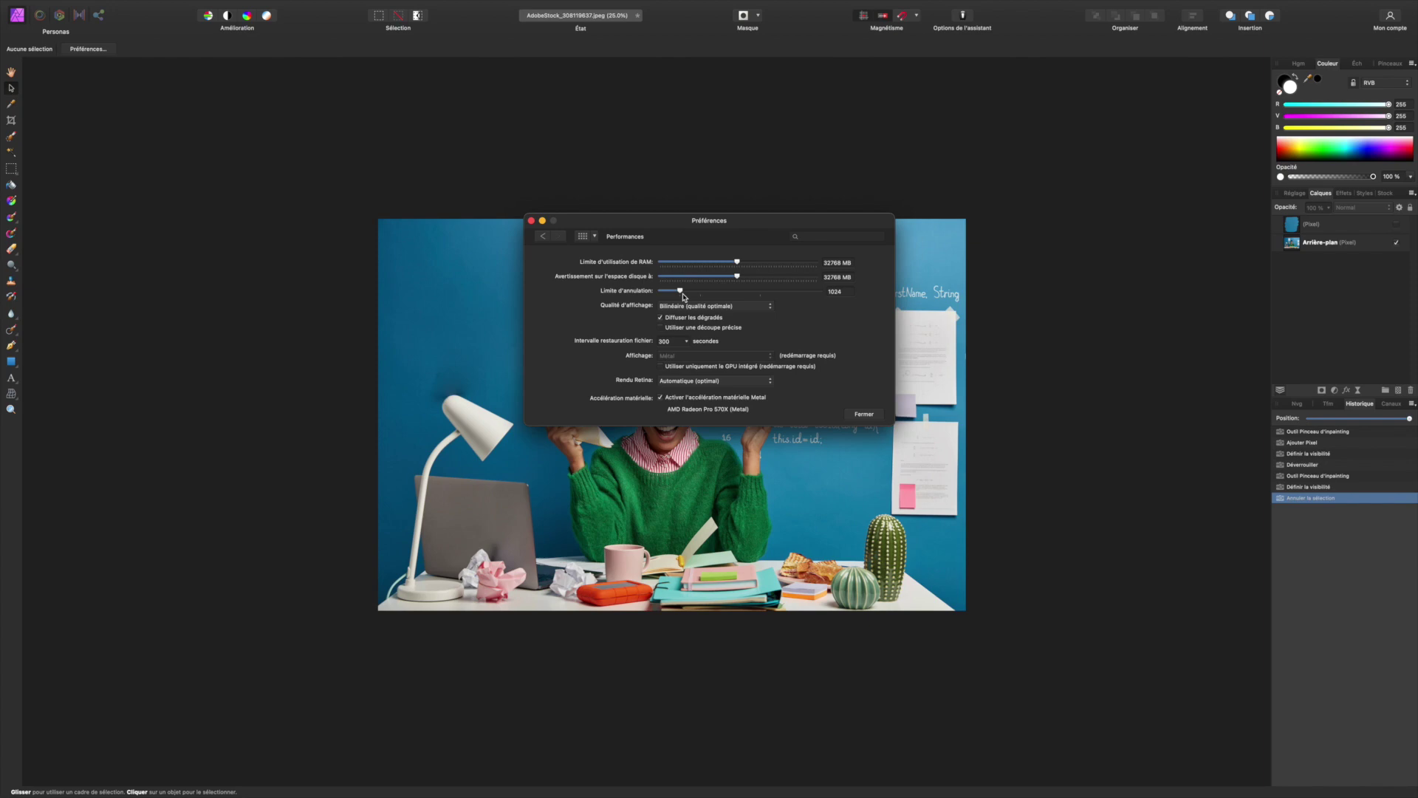
click(862, 414)
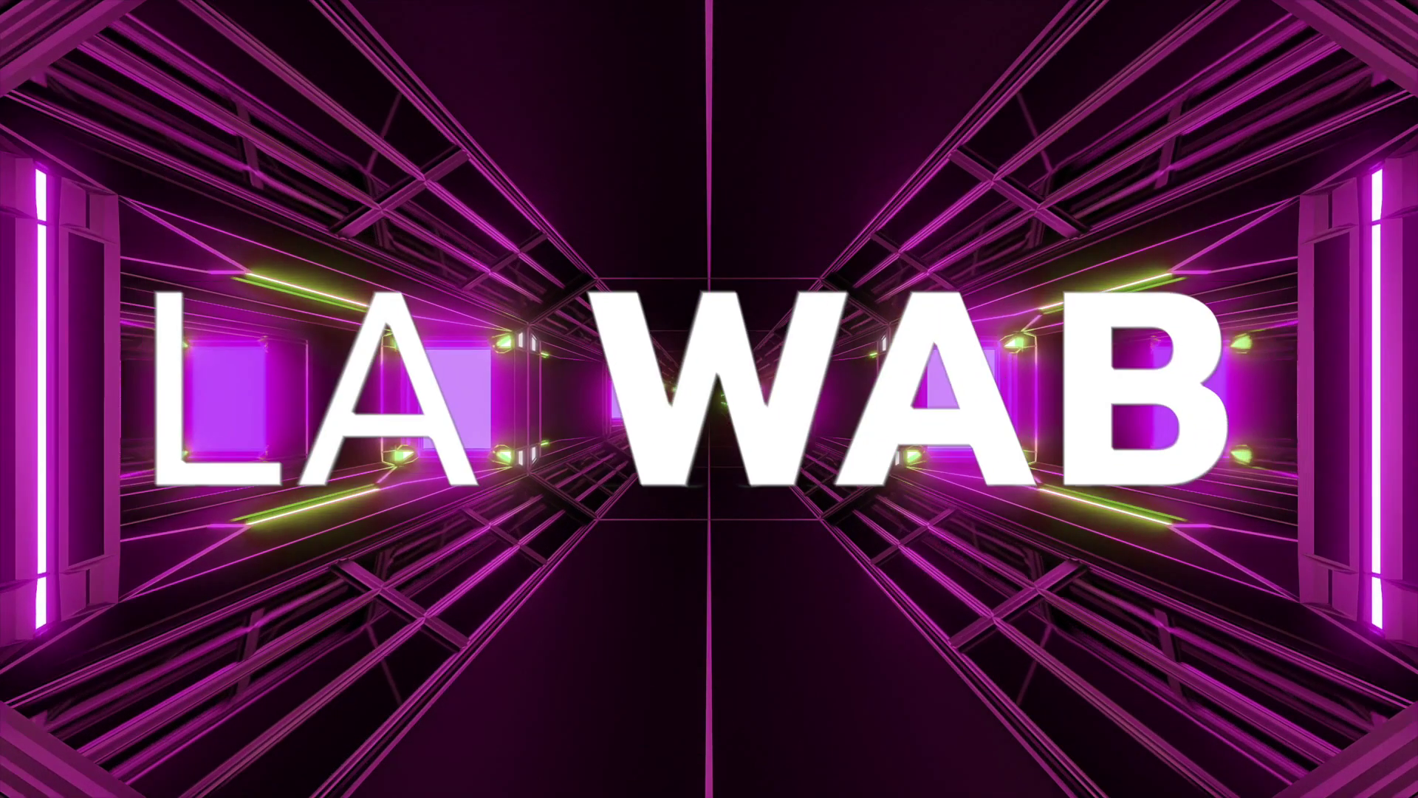